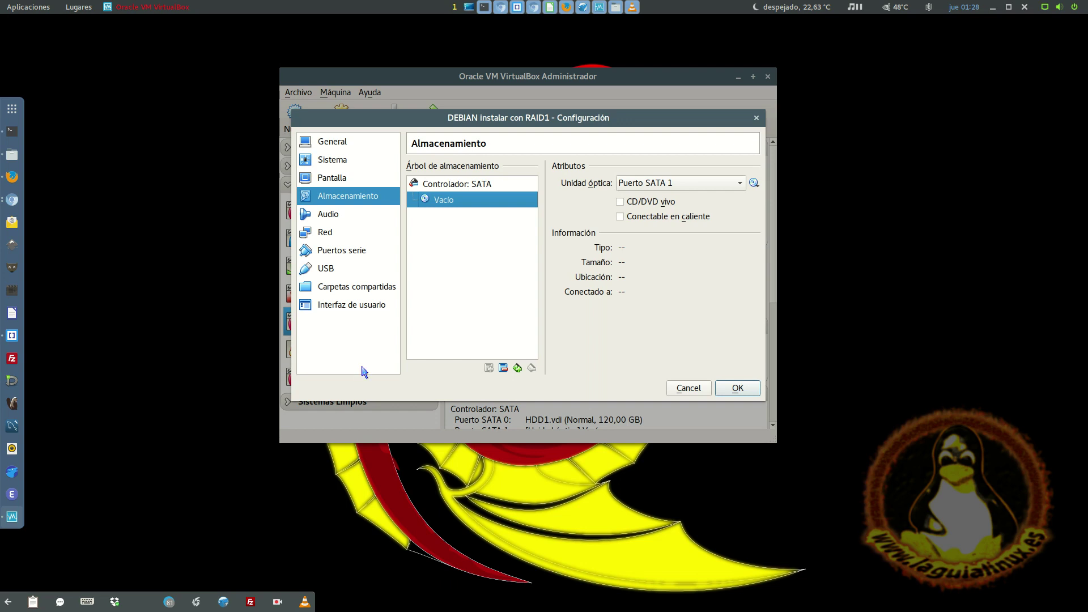
# - Browse the storage tree's controller options without adding one, then select the SATA controller
pyautogui.click(468, 186)
pyautogui.click(455, 198)
pyautogui.click(515, 372)
pyautogui.click(517, 374)
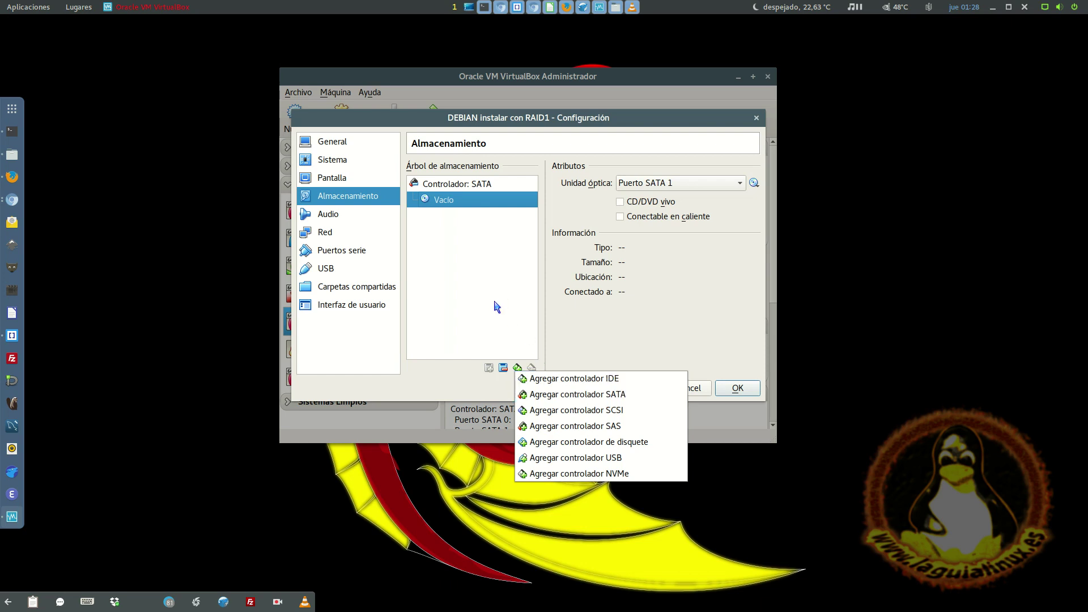
pyautogui.click(639, 321)
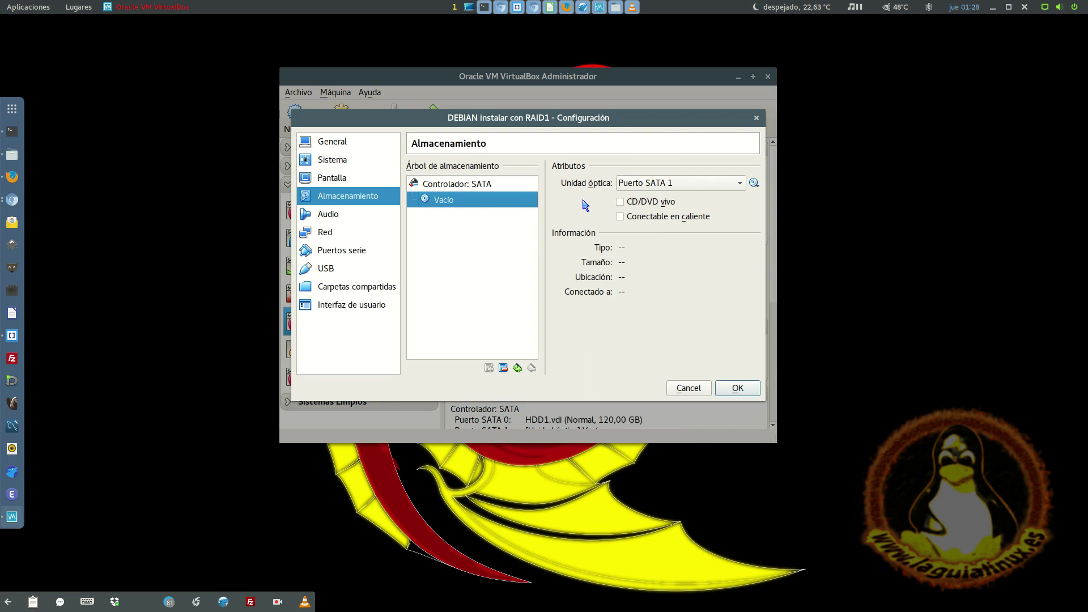
pyautogui.rightClick(470, 241)
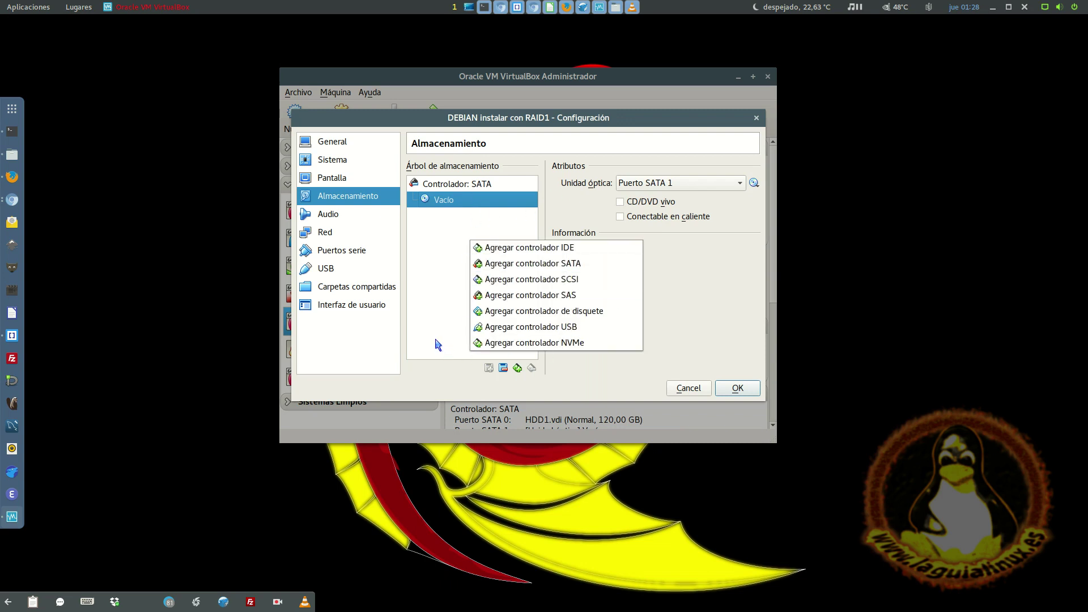
pyautogui.click(493, 177)
pyautogui.click(495, 182)
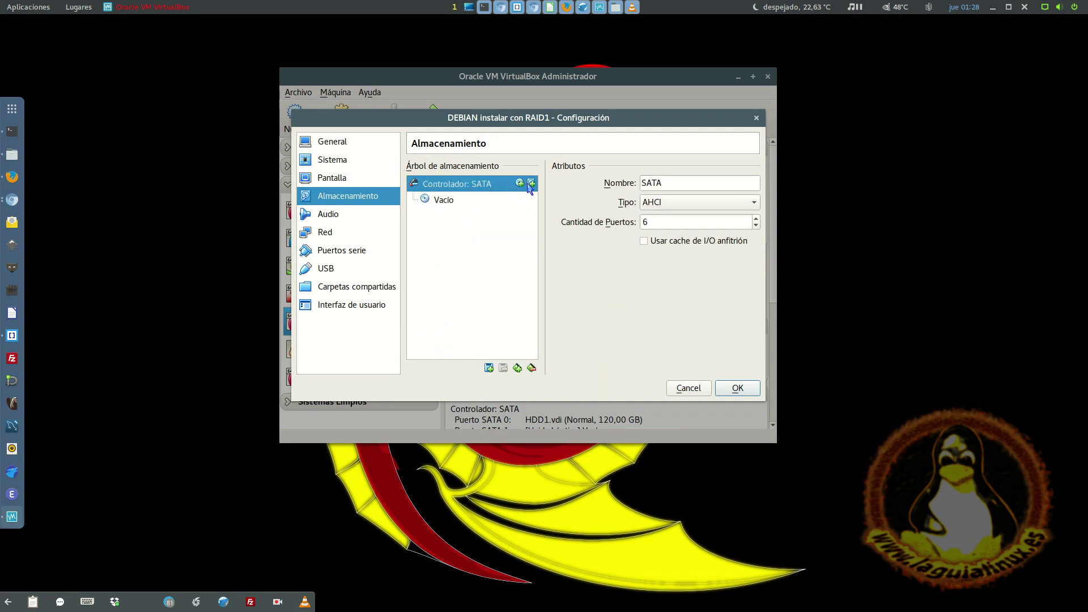
# - Create a dynamically allocated 50 GB VDI disk named DISK-1 on the SATA controller
pyautogui.click(531, 184)
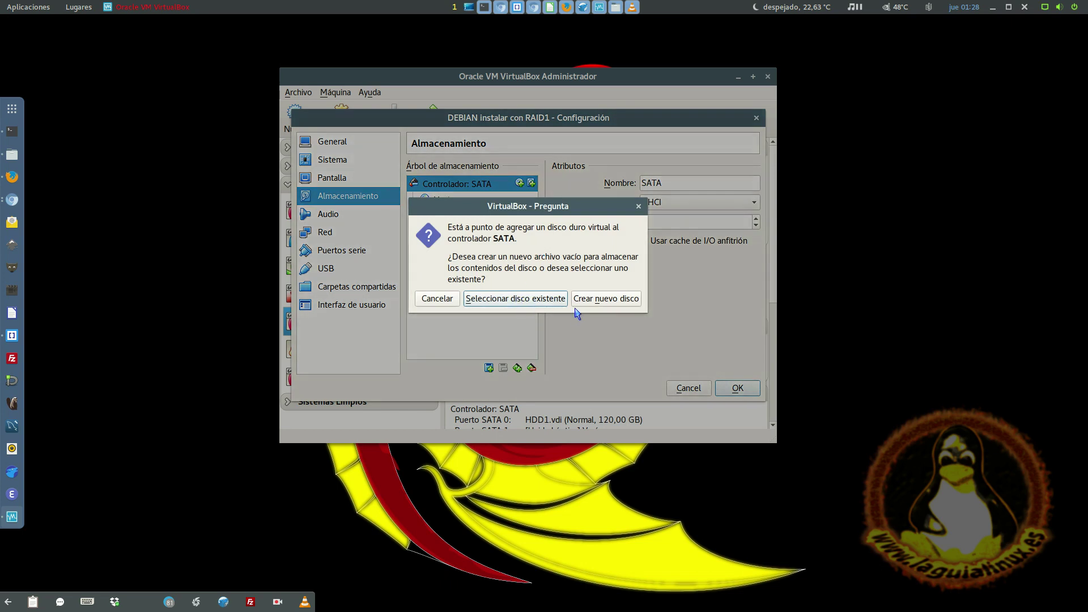
pyautogui.press('Return')
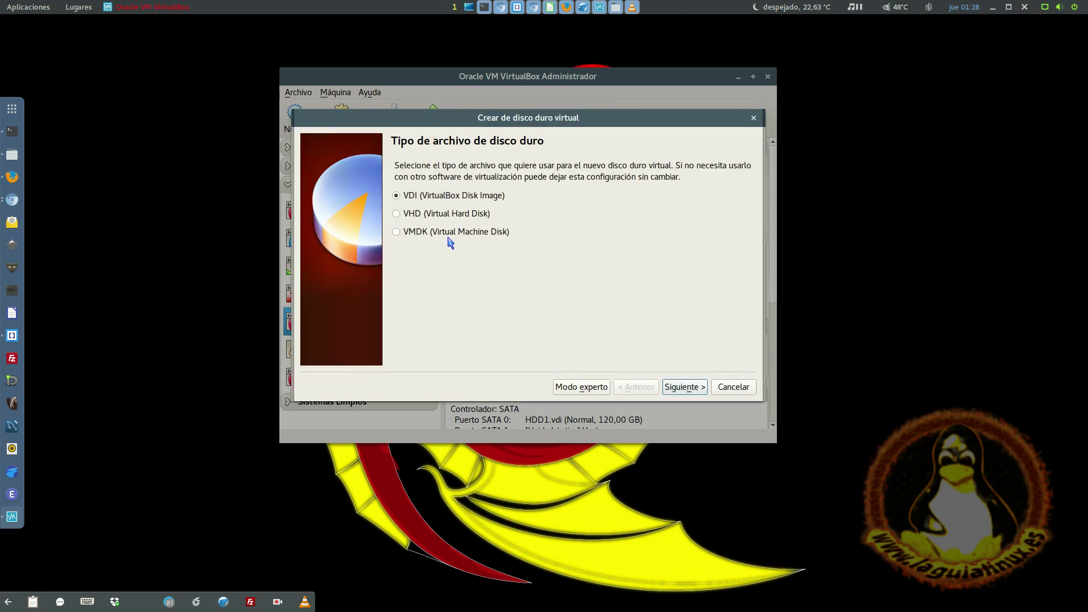
pyautogui.click(680, 393)
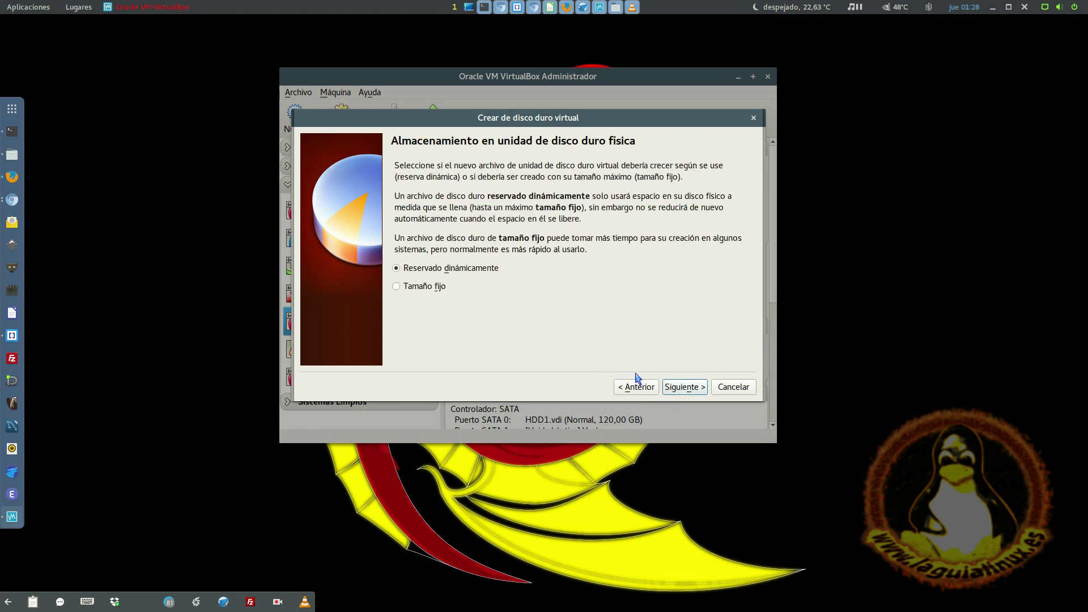
pyautogui.click(684, 387)
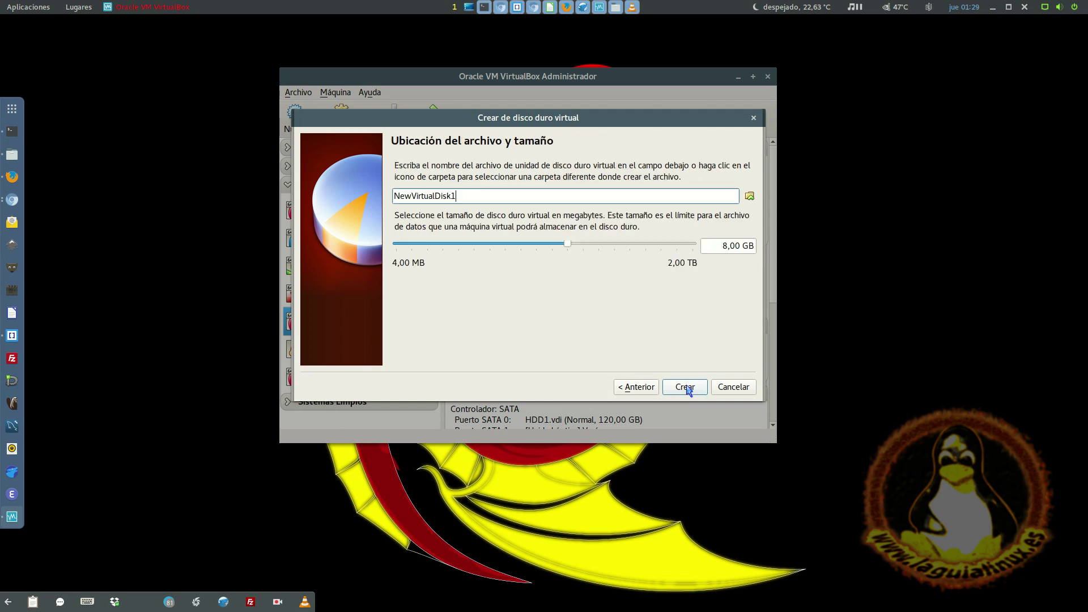
pyautogui.doubleClick(535, 201)
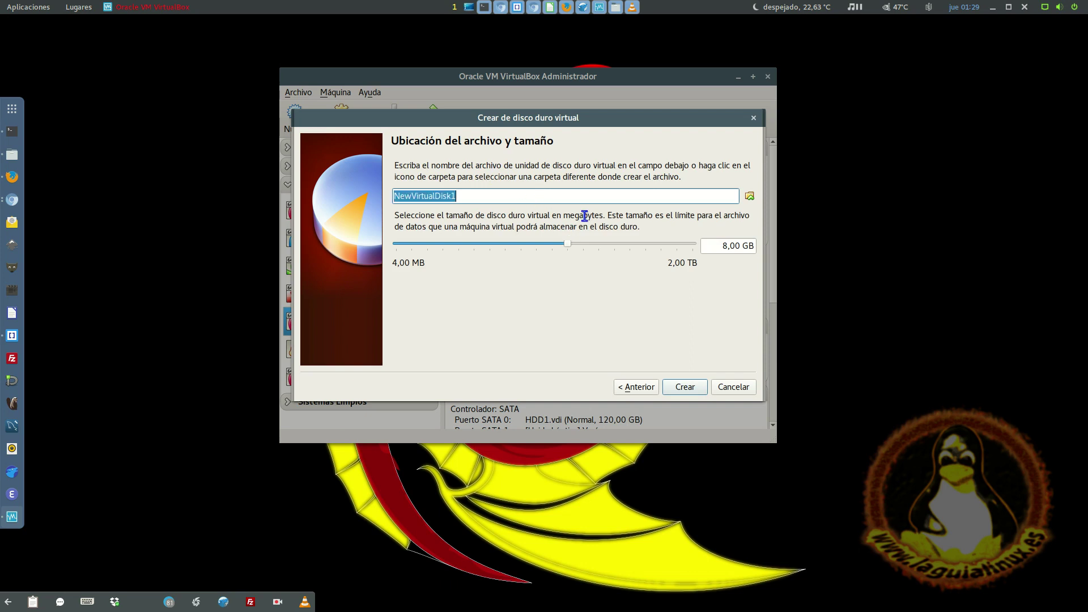
pyautogui.write('DISK-1')
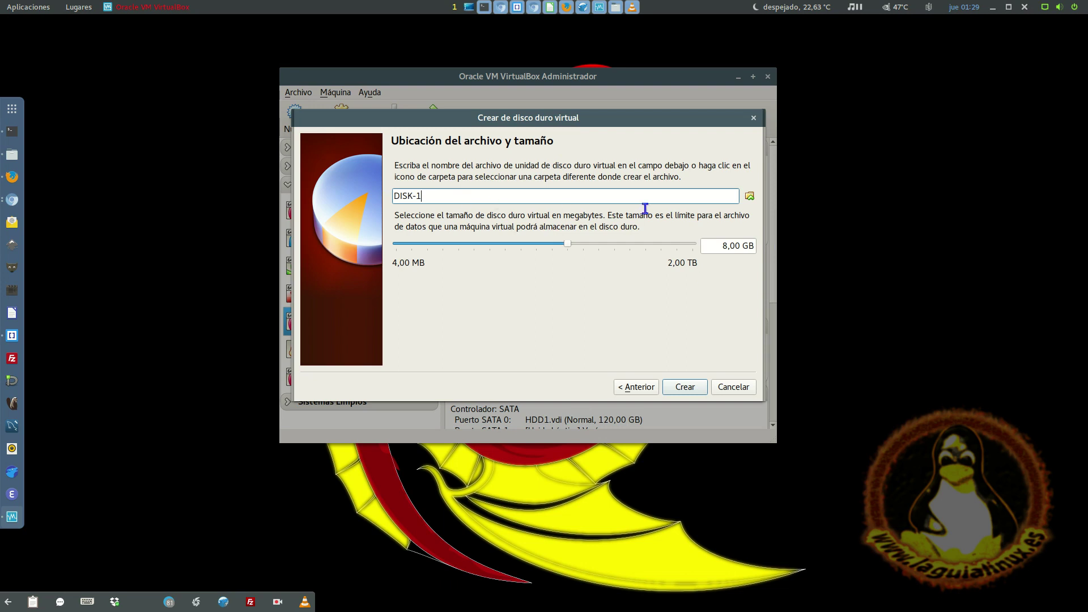
pyautogui.moveTo(727, 244); pyautogui.dragTo(713, 245)
pyautogui.write('50')
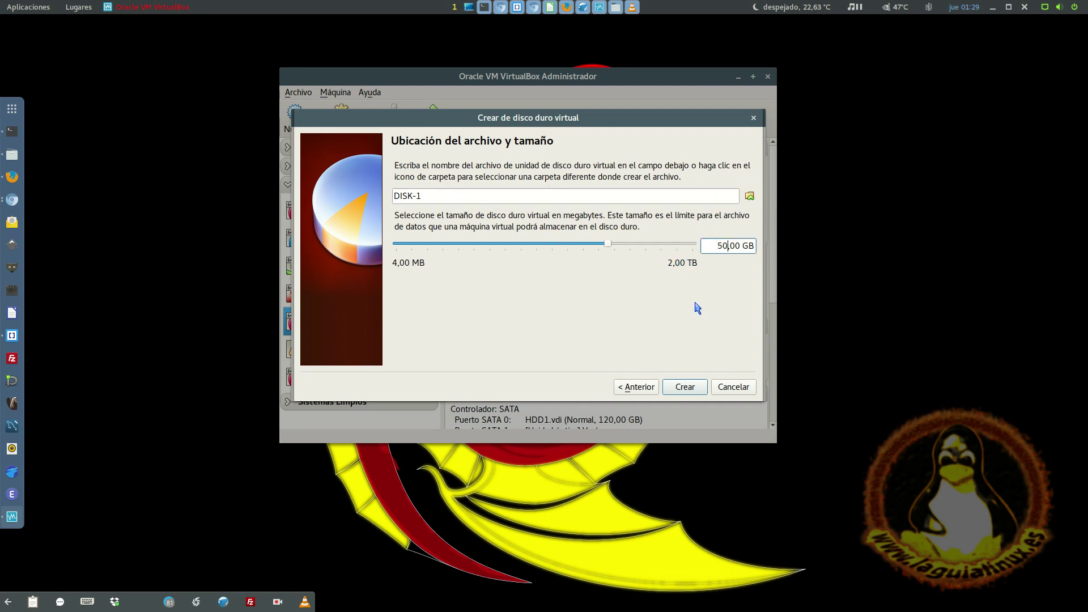
pyautogui.click(687, 389)
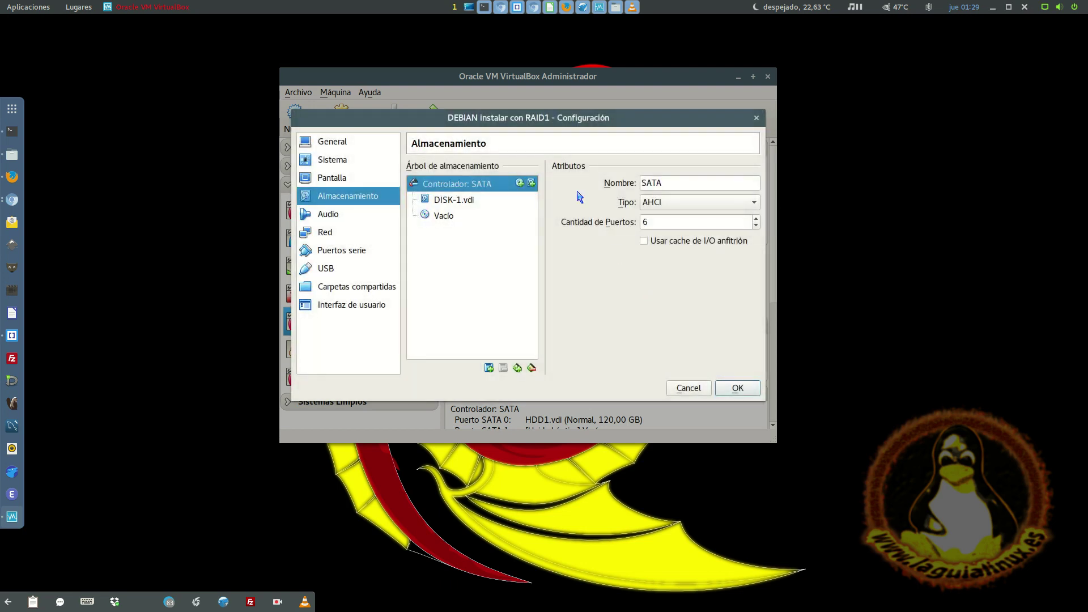
# - Create DISK-2, a dynamic 50 GB VDI, on the SATA controller, then check DISK-1's details
pyautogui.click(454, 219)
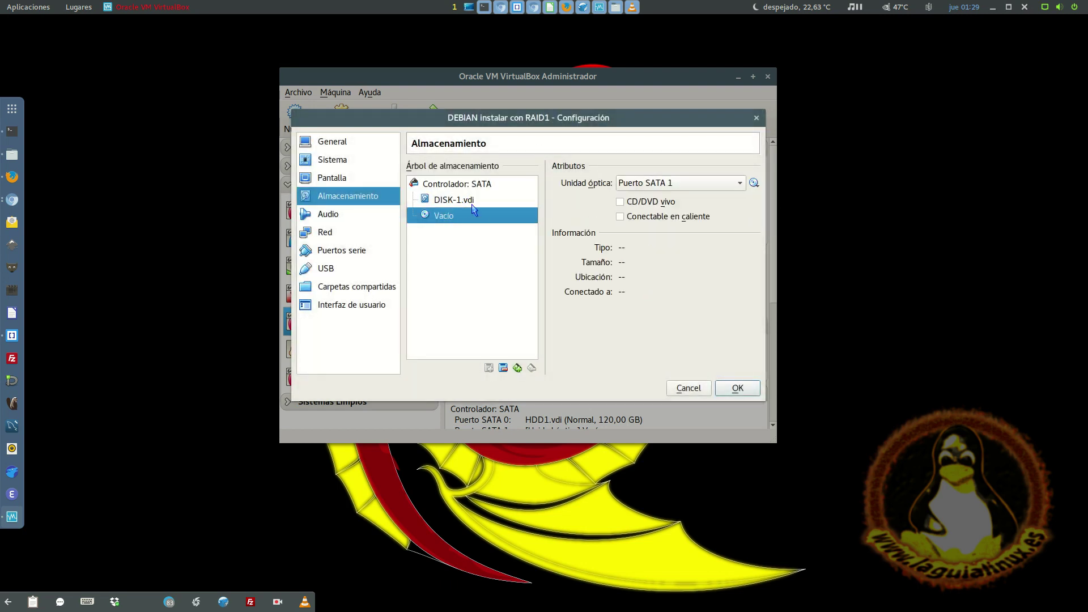
pyautogui.click(484, 183)
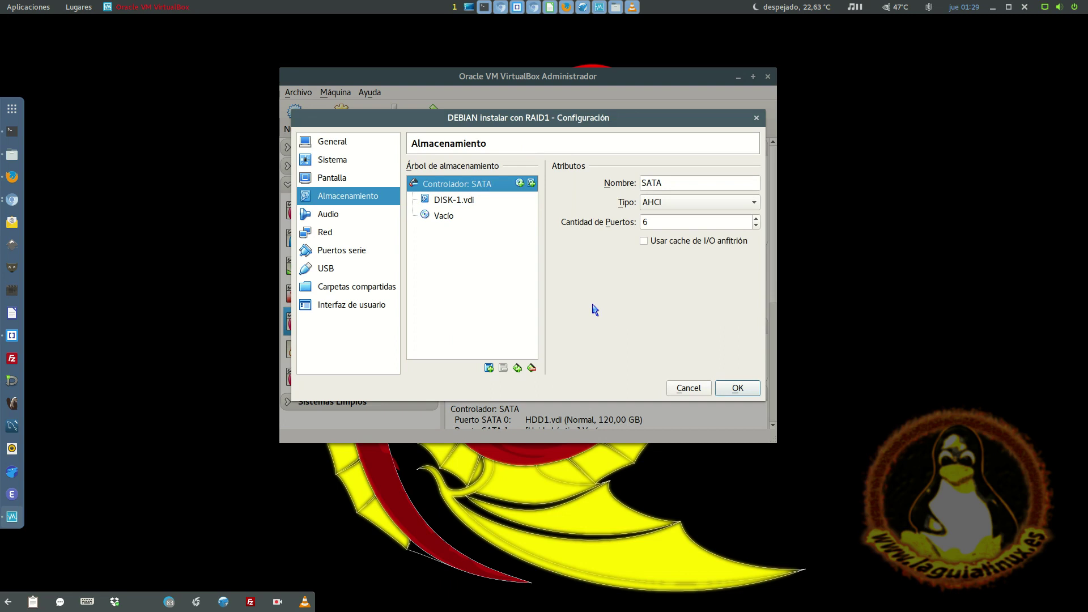
pyautogui.click(531, 182)
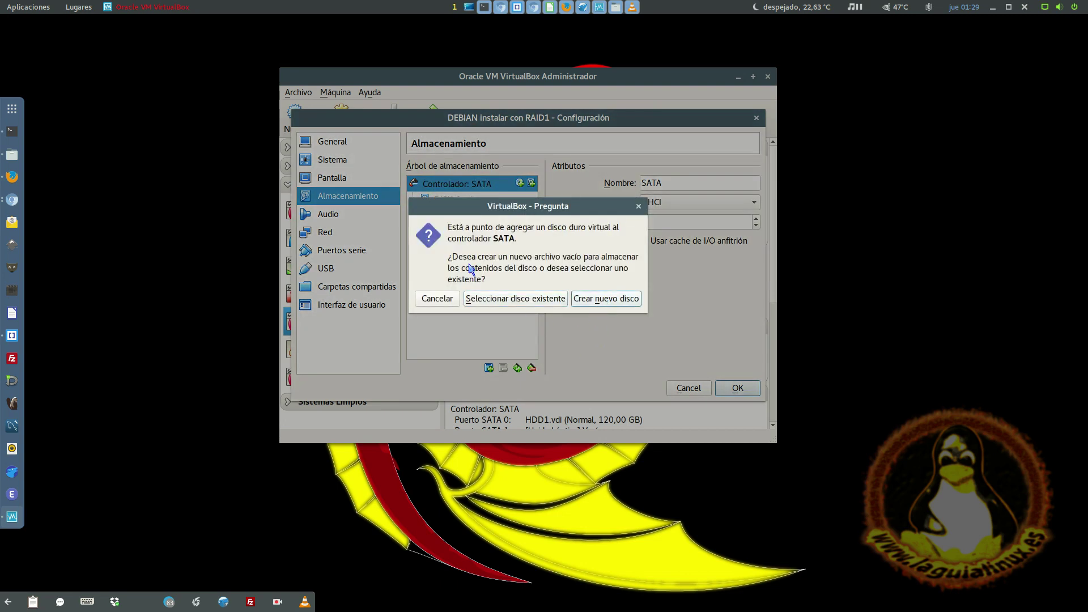
pyautogui.click(584, 299)
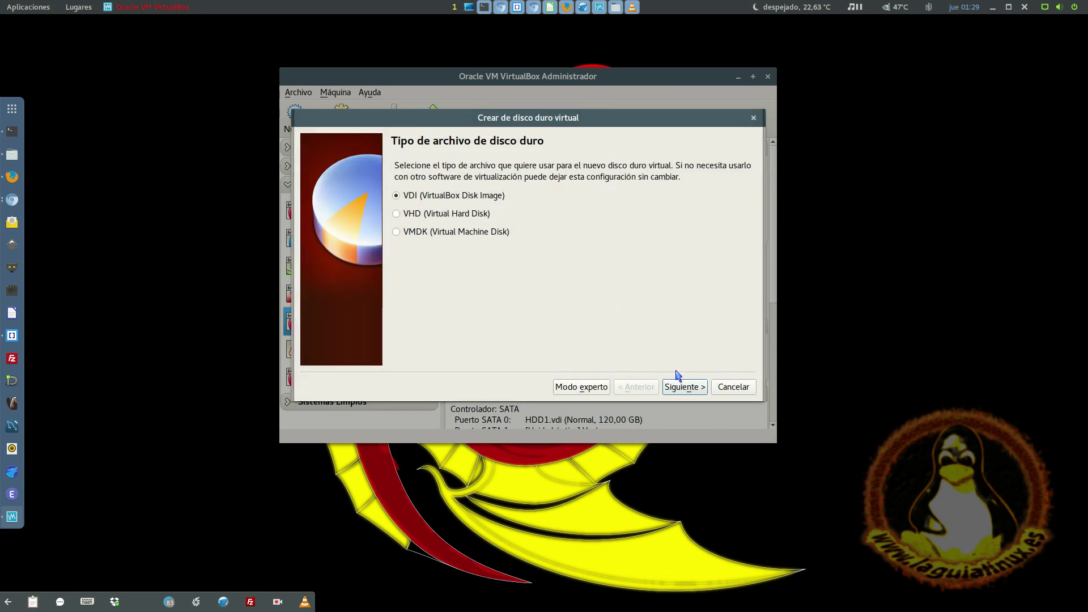
pyautogui.click(684, 387)
pyautogui.click(683, 391)
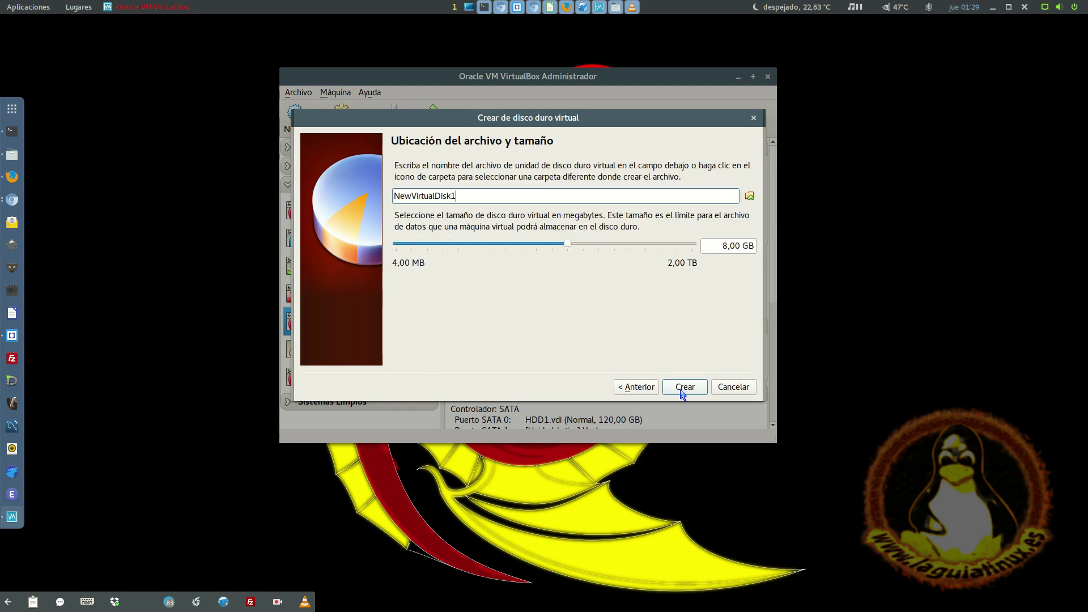
pyautogui.doubleClick(499, 195)
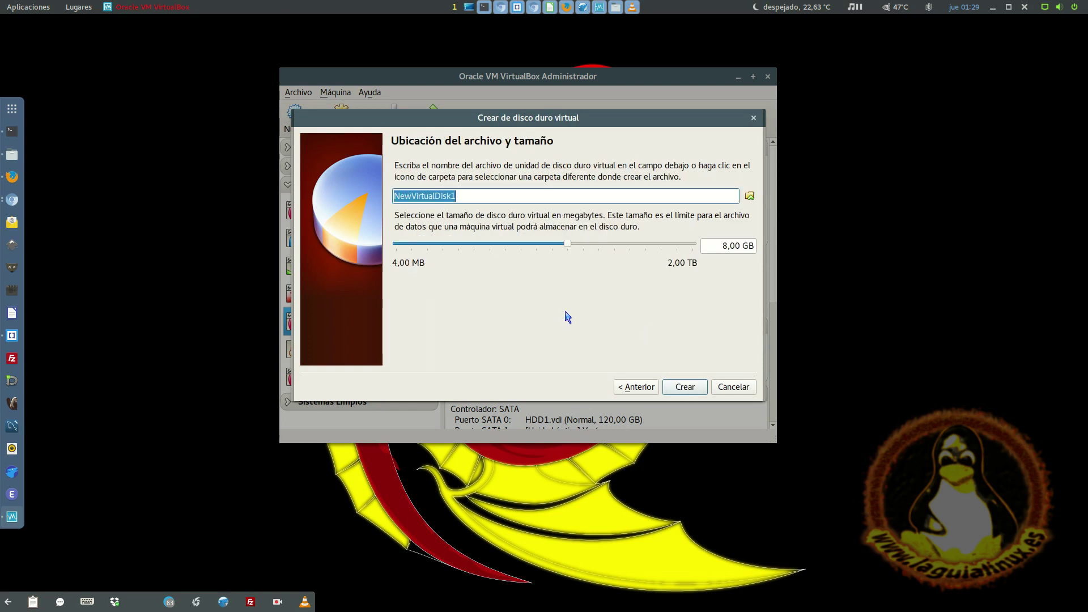
pyautogui.write('DISK-2')
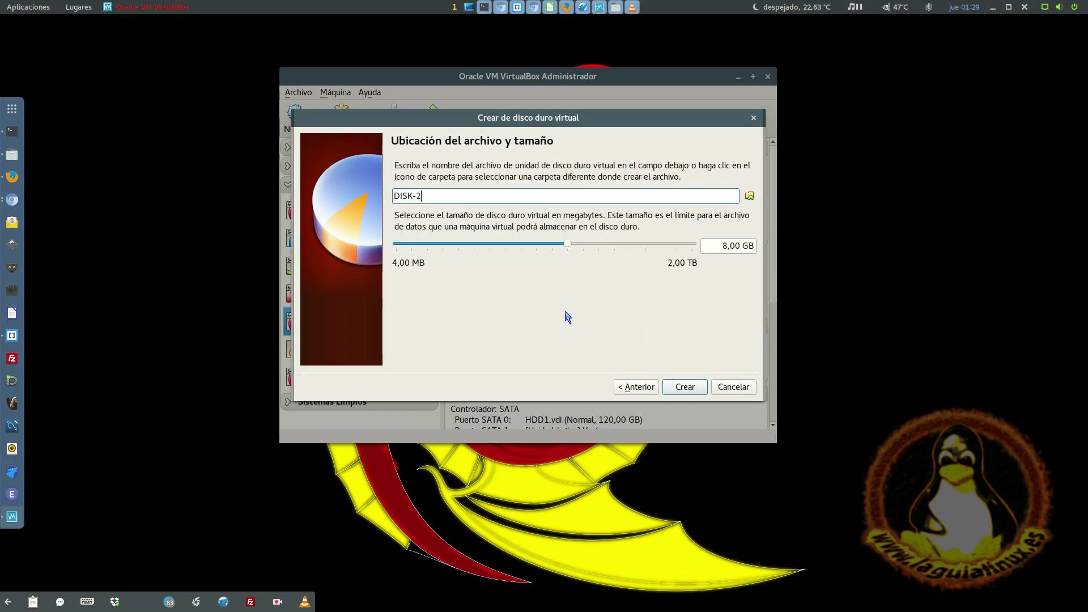
pyautogui.doubleClick(725, 245)
pyautogui.write('50')
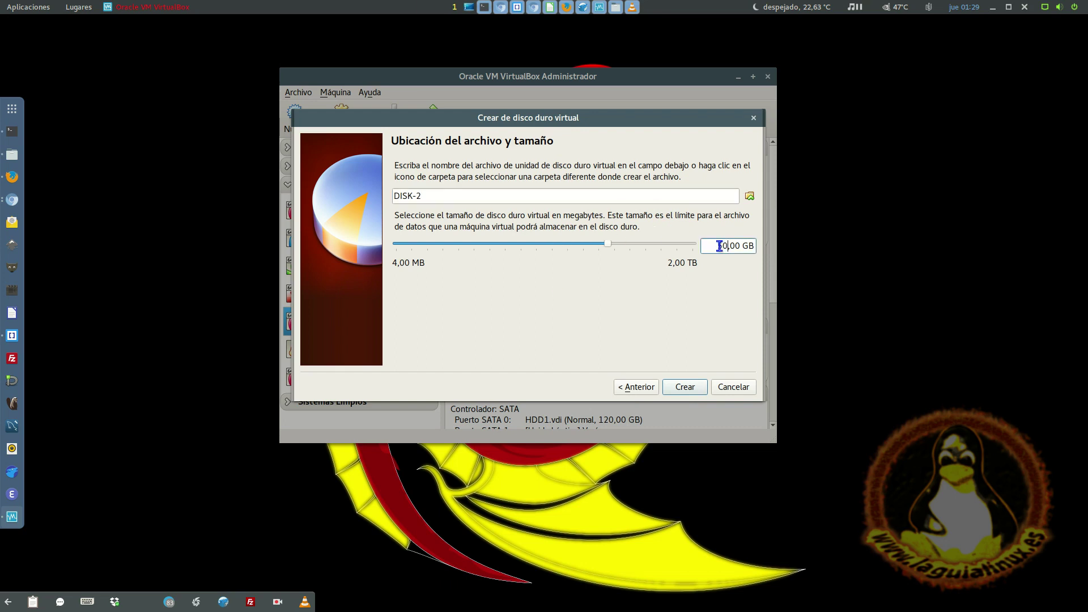
pyautogui.click(698, 390)
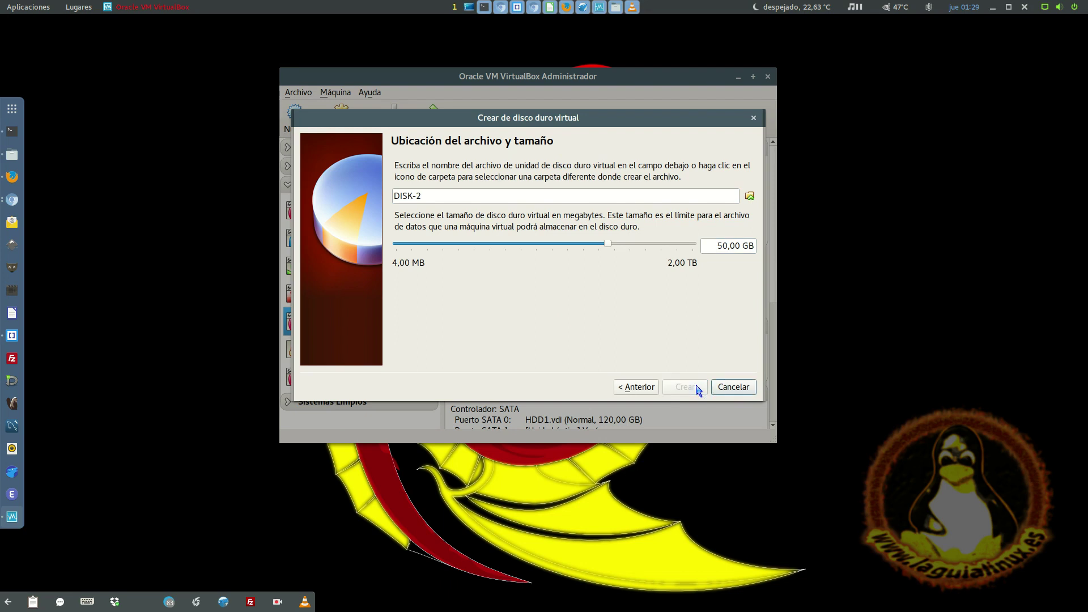
pyautogui.click(468, 207)
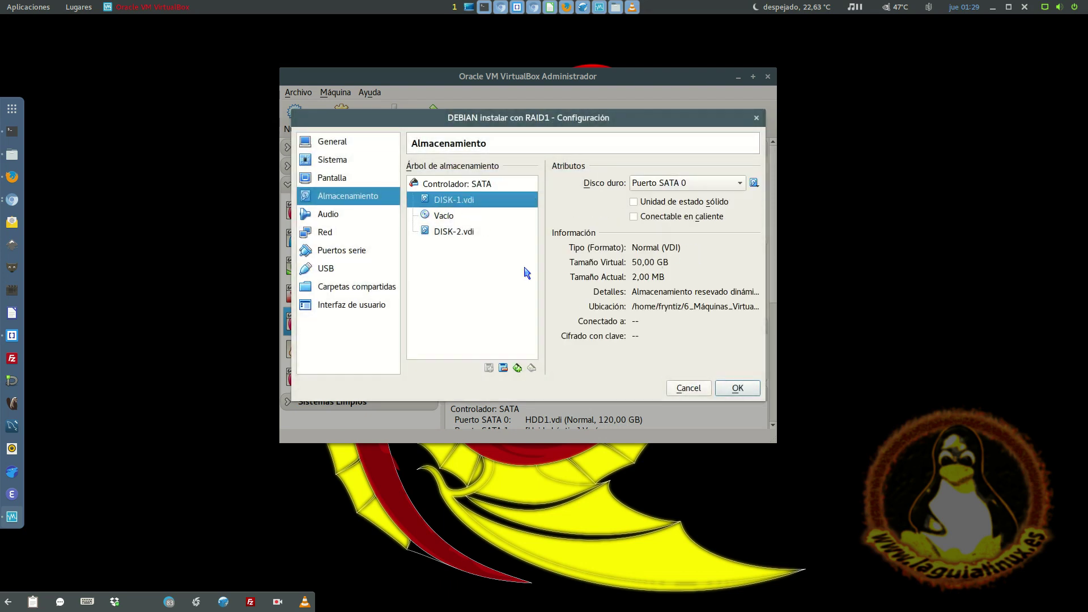
# - Save the storage settings with DISK-2 attached and start the DEBIAN RAID1 VM
pyautogui.click(448, 232)
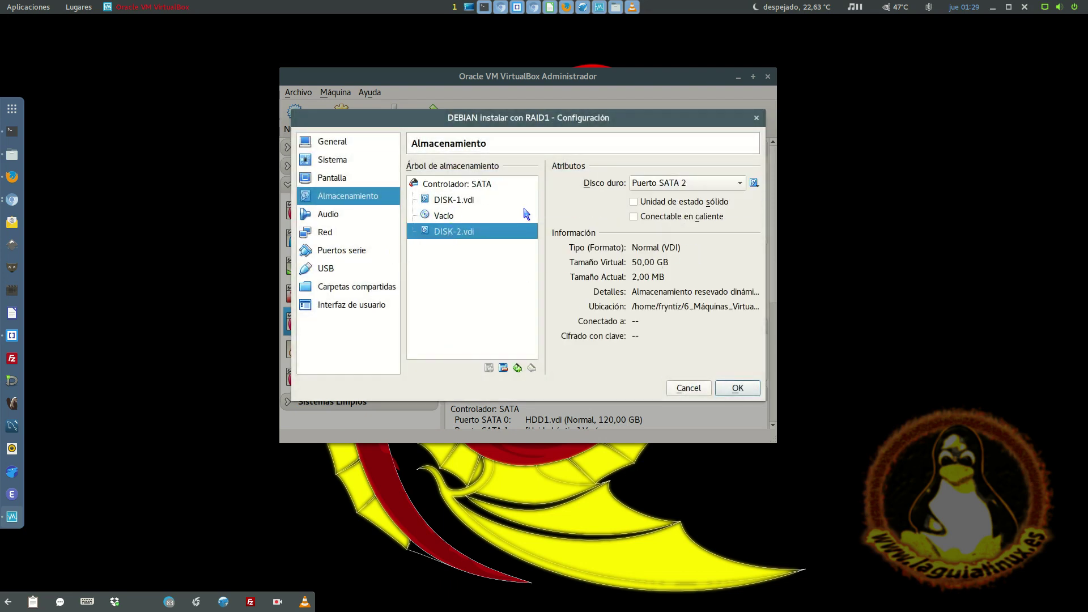
pyautogui.click(726, 389)
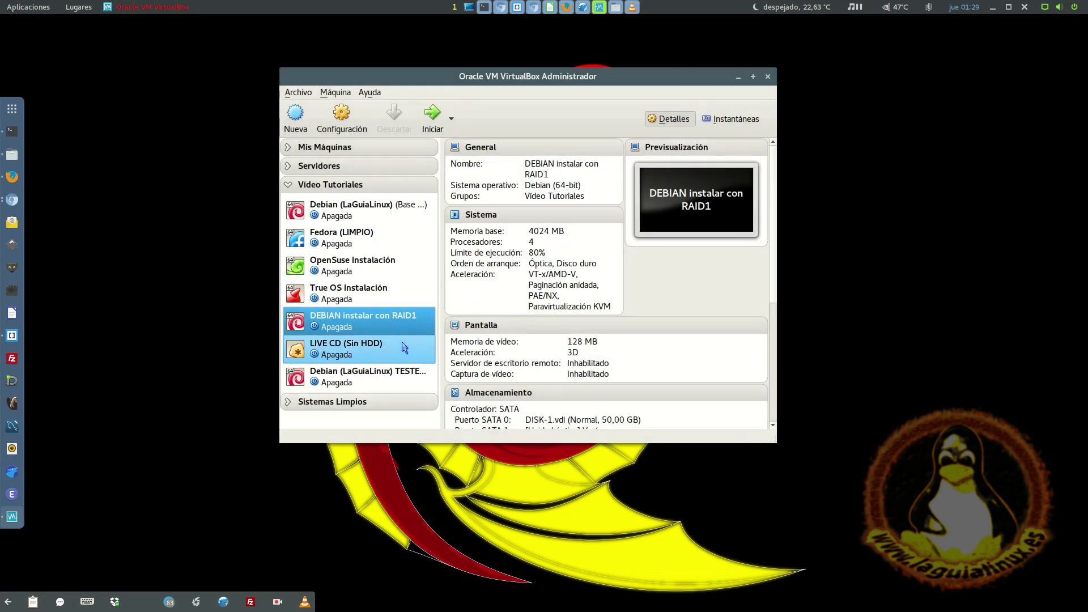
pyautogui.doubleClick(371, 317)
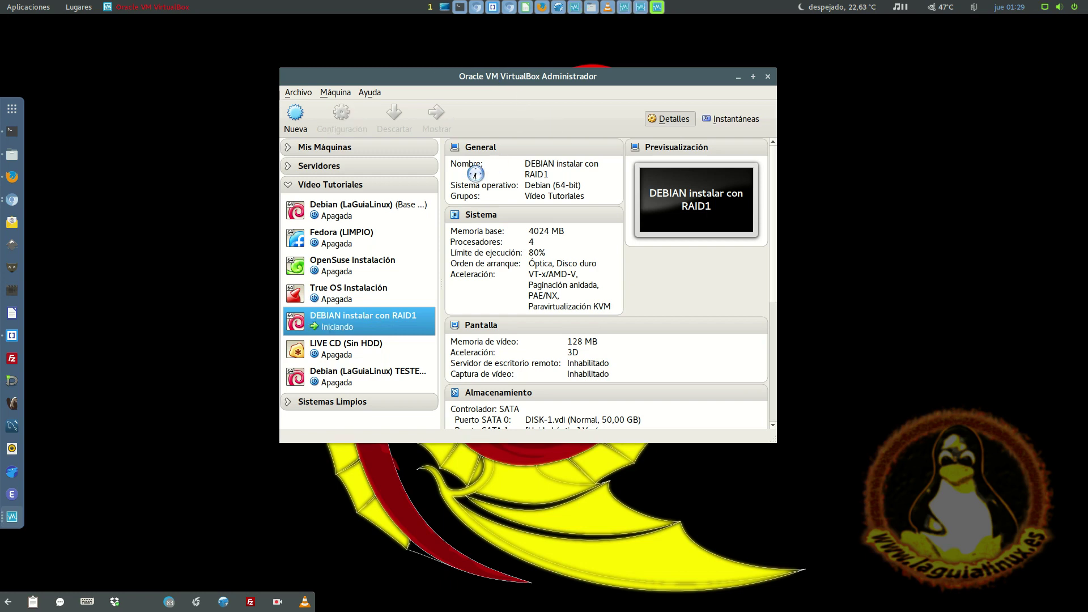
# - Insert debian-live-9.0.1-amd64-cinnamon+nonfree.iso into the optical drive and reset the halted VM
pyautogui.click(406, 80)
pyautogui.moveTo(425, 93)
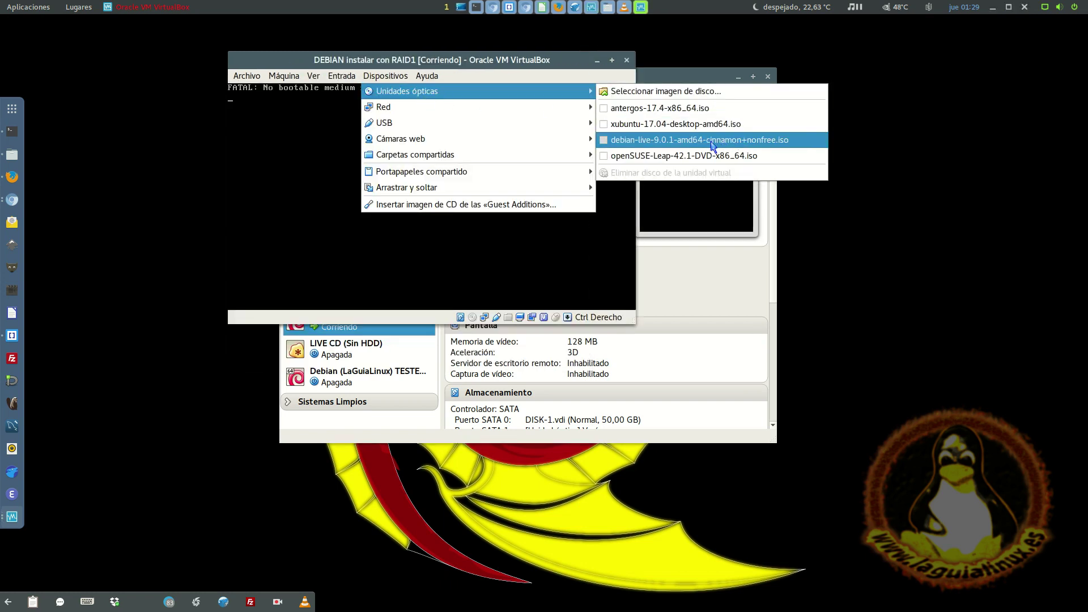
pyautogui.click(712, 143)
pyautogui.click(273, 78)
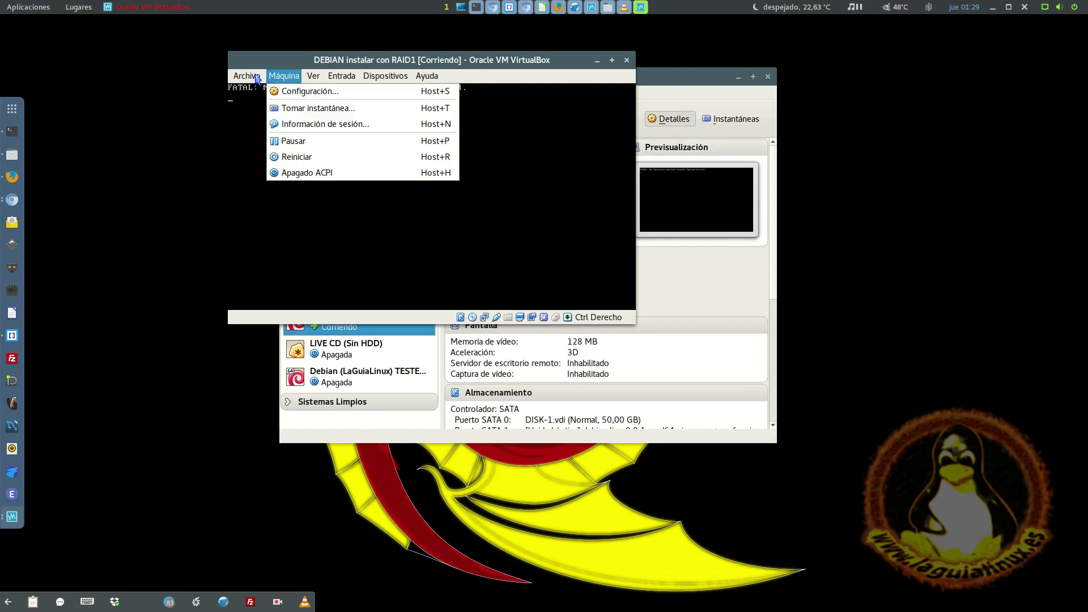
pyautogui.click(475, 232)
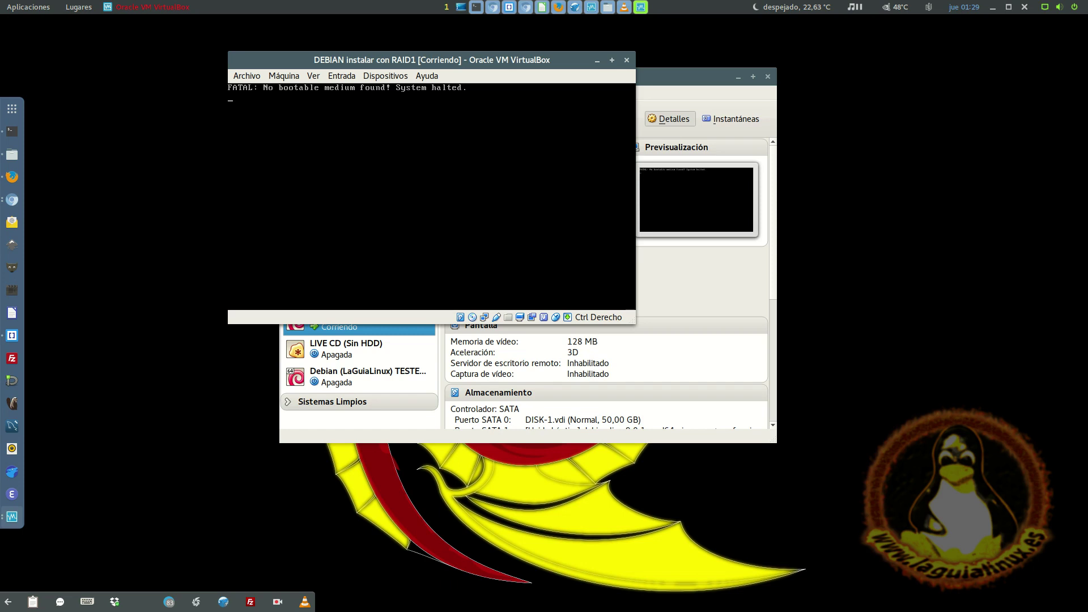
pyautogui.hotkey('ctrl', 'r')
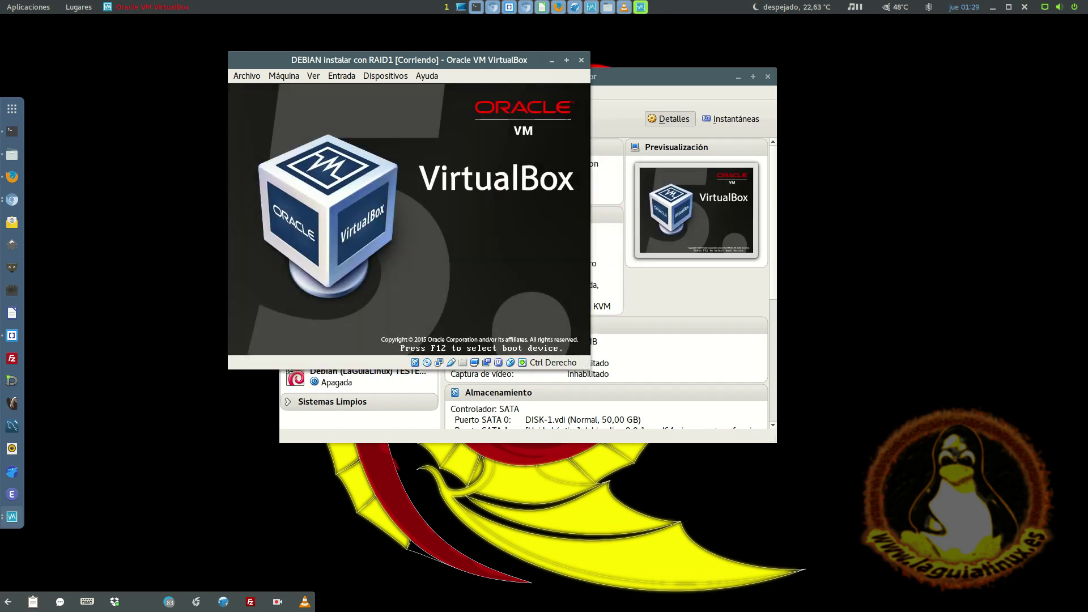
# - Launch 'Graphical Debian Installer' from the boot menu and move the VM window lower
pyautogui.press('Down')
pyautogui.press('Up')
pyautogui.press('Down')
pyautogui.press('Down')
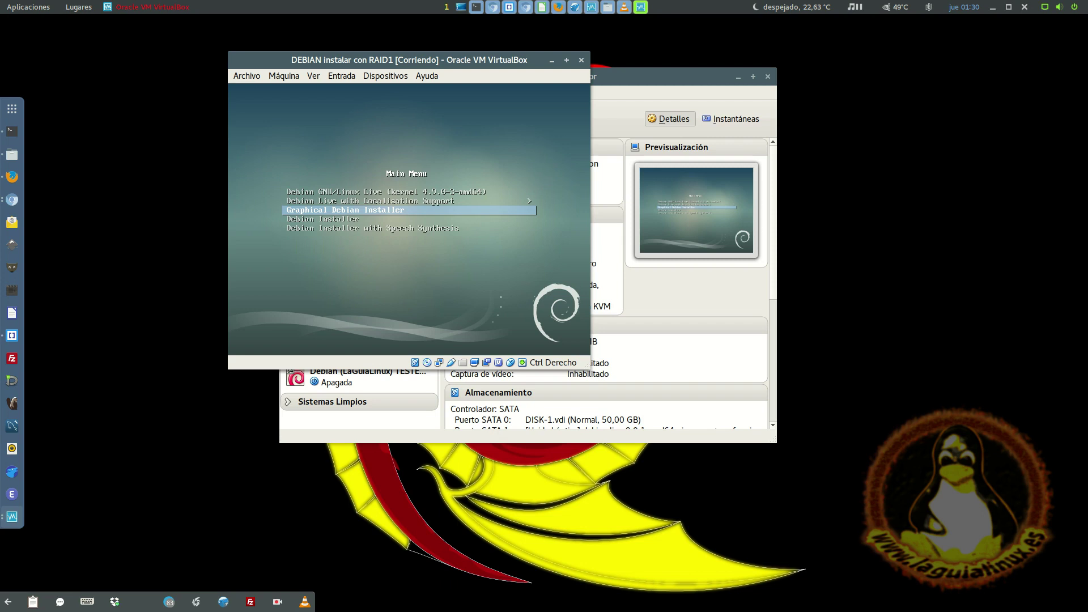
pyautogui.press('Return')
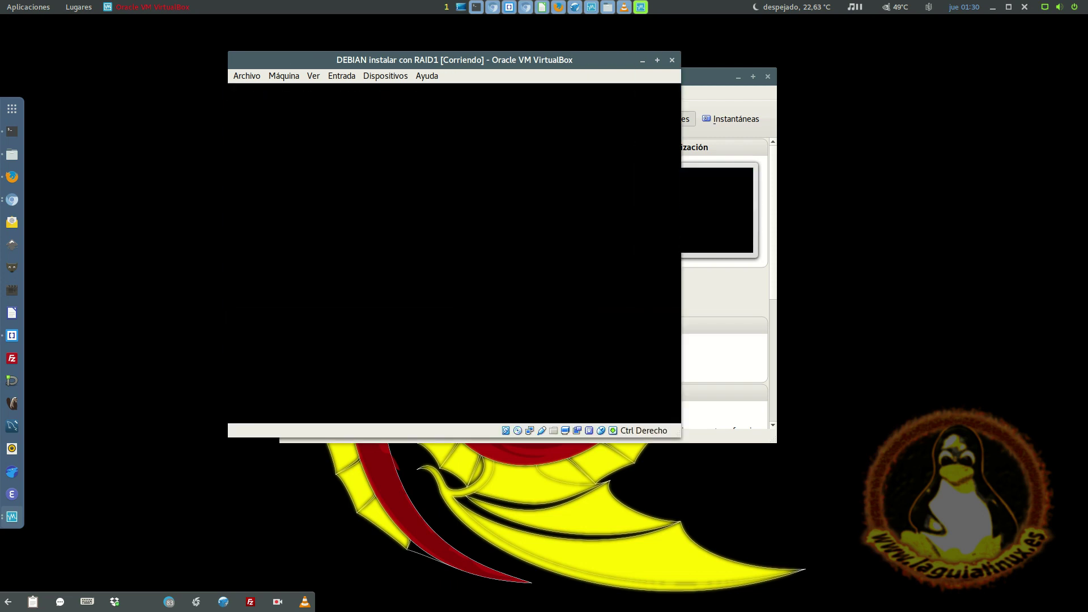
pyautogui.moveTo(441, 68); pyautogui.dragTo(508, 136)
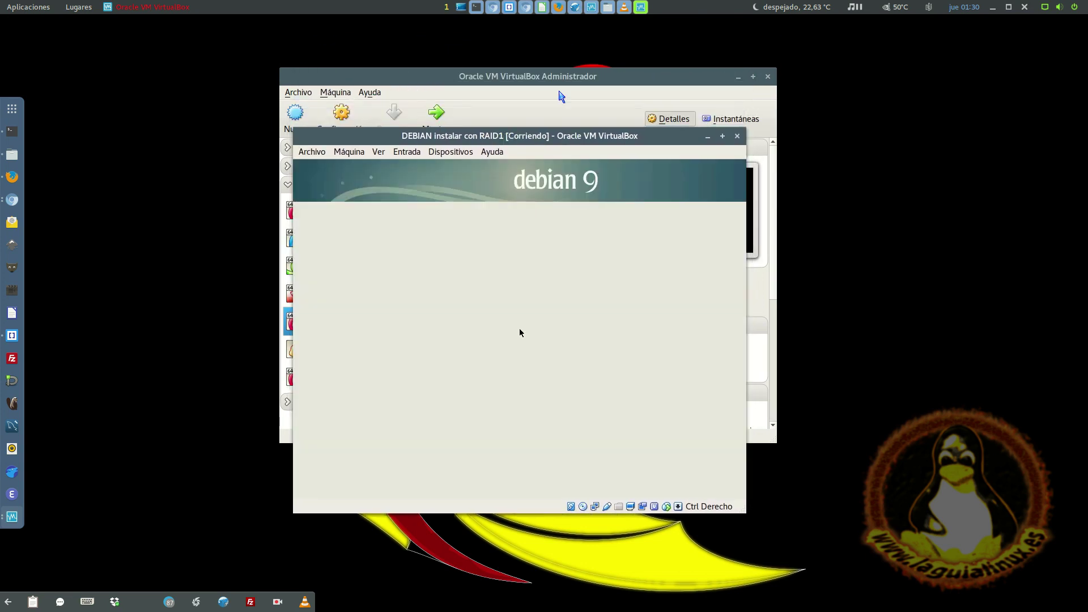
# - Choose Spanish as the installer language and accept Spain as the location
pyautogui.click(740, 76)
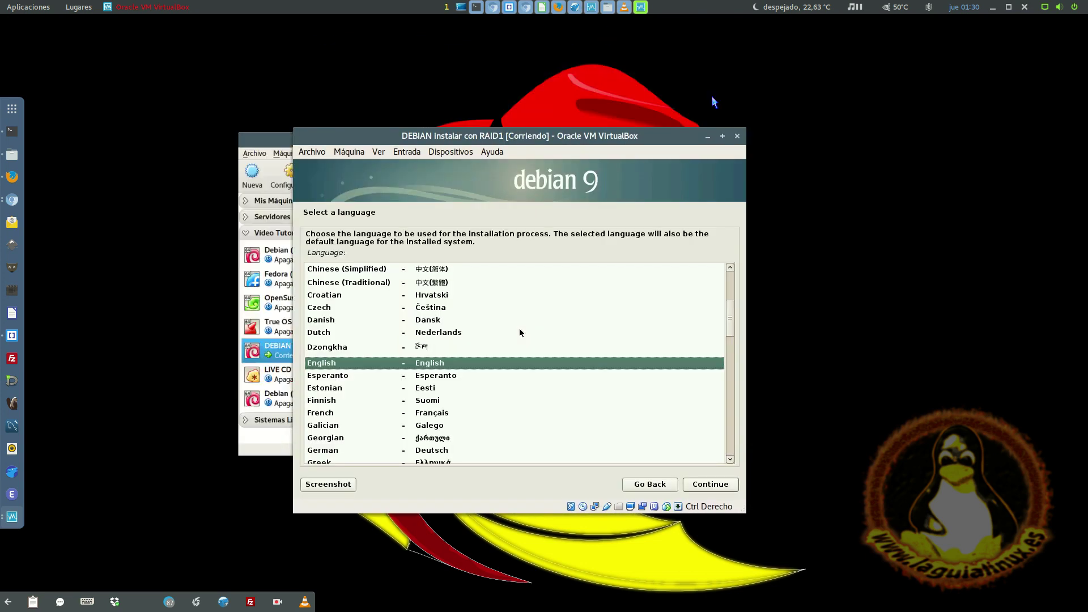
pyautogui.click(488, 377)
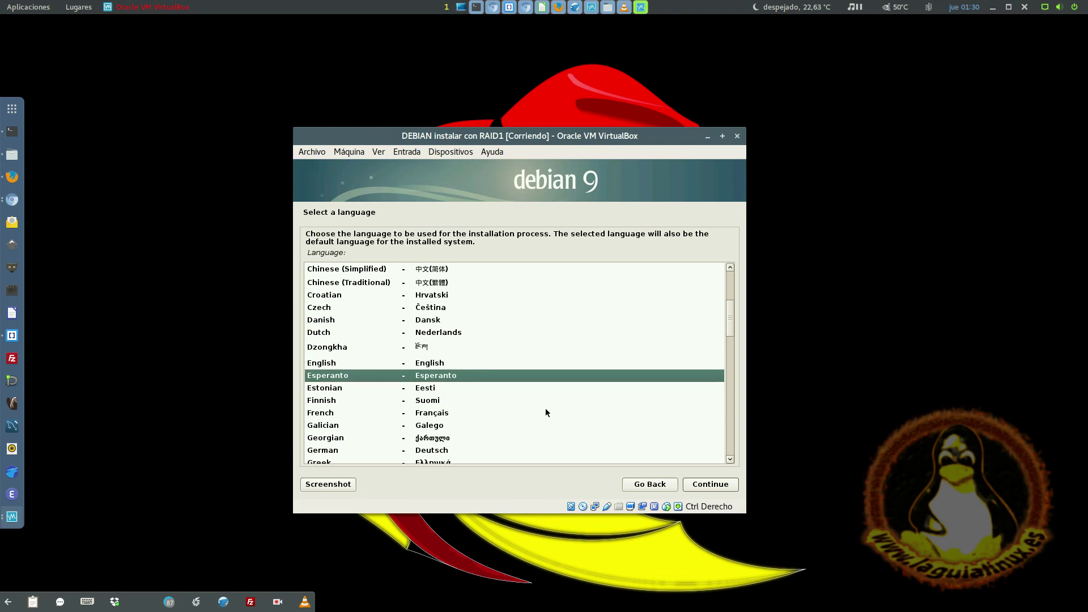
pyautogui.press('Down')
pyautogui.press('Down')
pyautogui.press('Down')
pyautogui.press('Down')
pyautogui.press('Down')
pyautogui.press('Down')
pyautogui.press('Down')
pyautogui.press('Down')
pyautogui.press('Down')
pyautogui.press('Down')
pyautogui.press('Down')
pyautogui.press('Down')
pyautogui.press('Down')
pyautogui.press('Down')
pyautogui.press('Down')
pyautogui.press('Down')
pyautogui.press('Down')
pyautogui.press('Down')
pyautogui.press('Down')
pyautogui.press('Down')
pyautogui.press('Down')
pyautogui.press('Down')
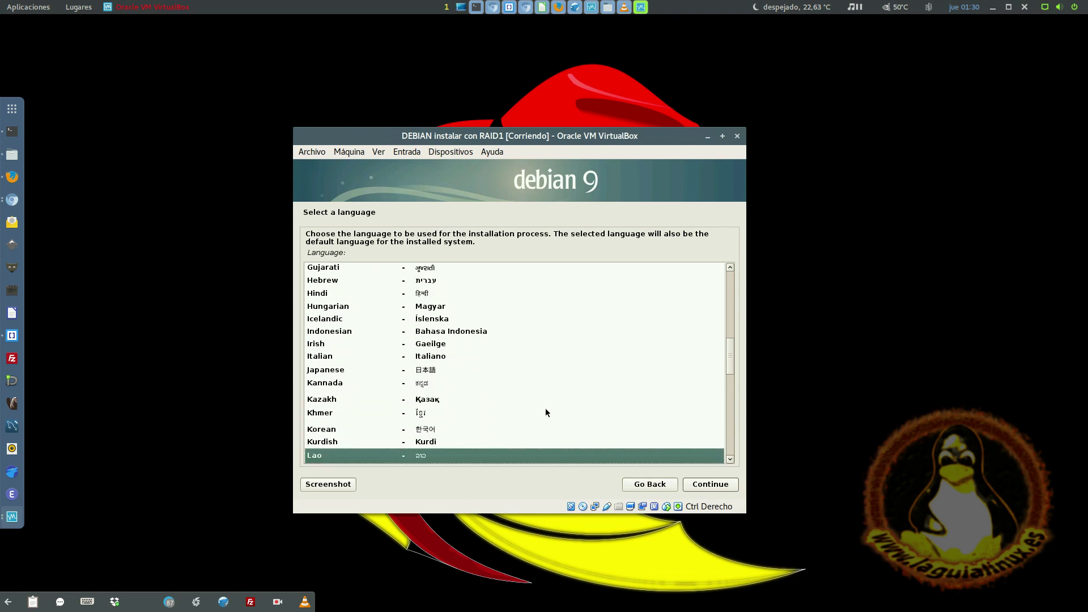
pyautogui.write('s')
pyautogui.press('Down')
pyautogui.press('Down')
pyautogui.press('Down')
pyautogui.press('Down')
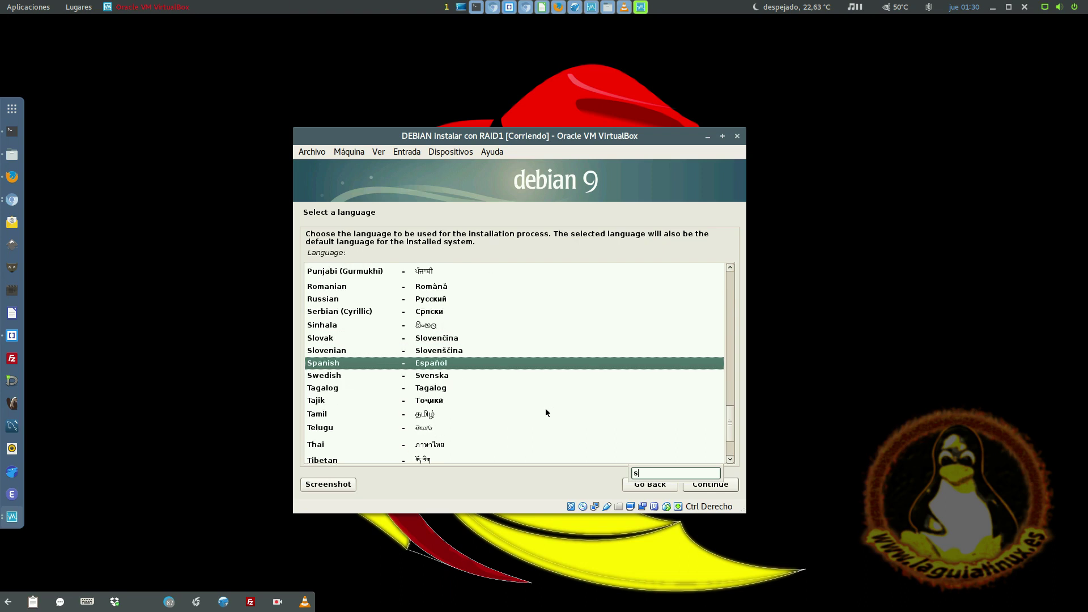
pyautogui.press('Return')
pyautogui.press('Return')
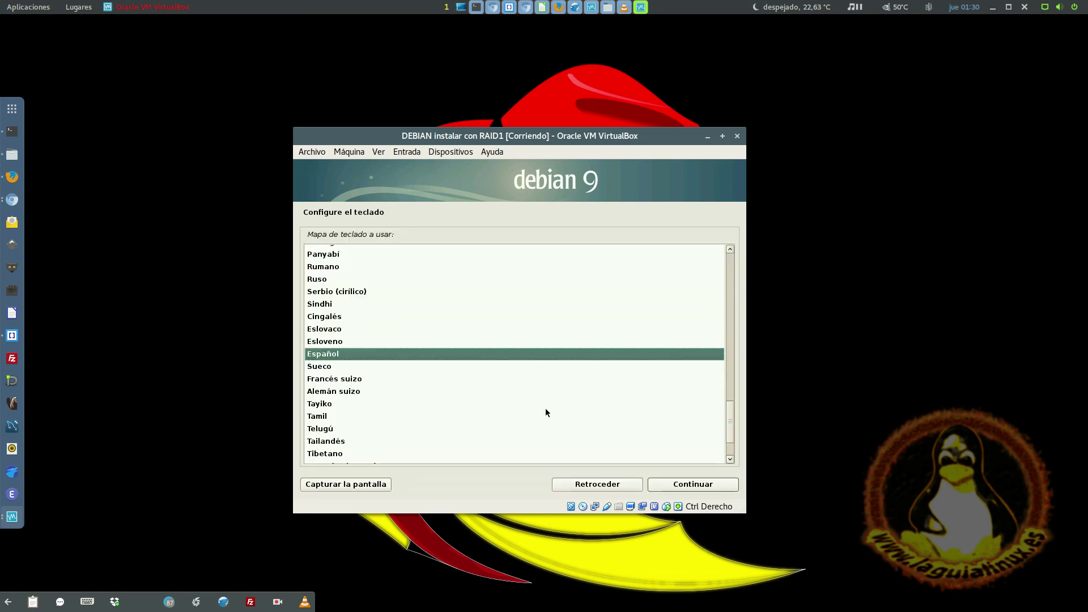
pyautogui.press('Return')
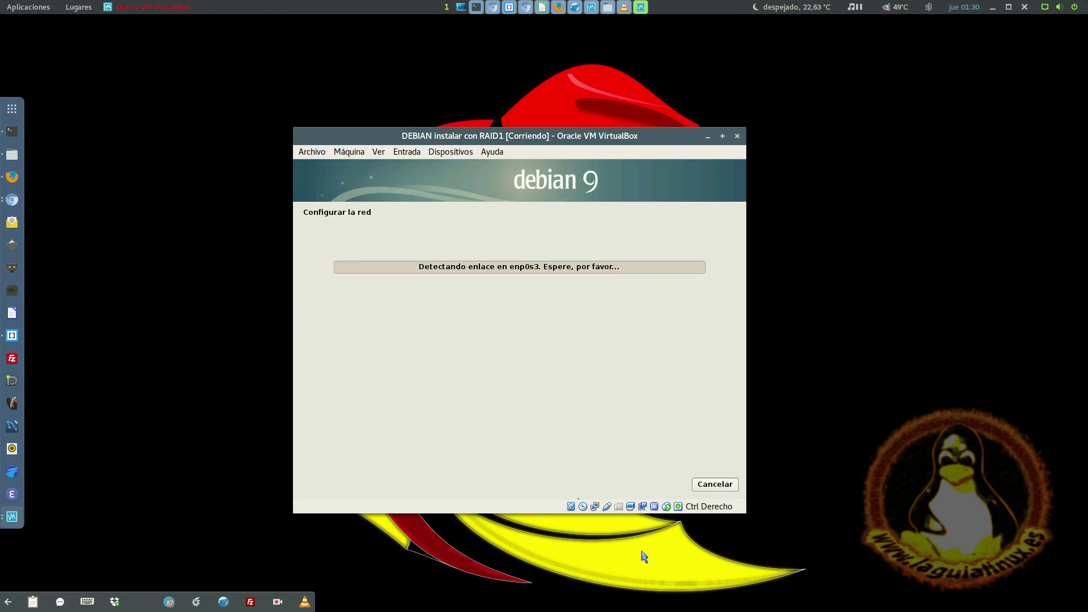
# - Disconnect the VM's network adapter and choose 'No configurar la red' after DHCP fails
pyautogui.click(618, 506)
pyautogui.click(607, 506)
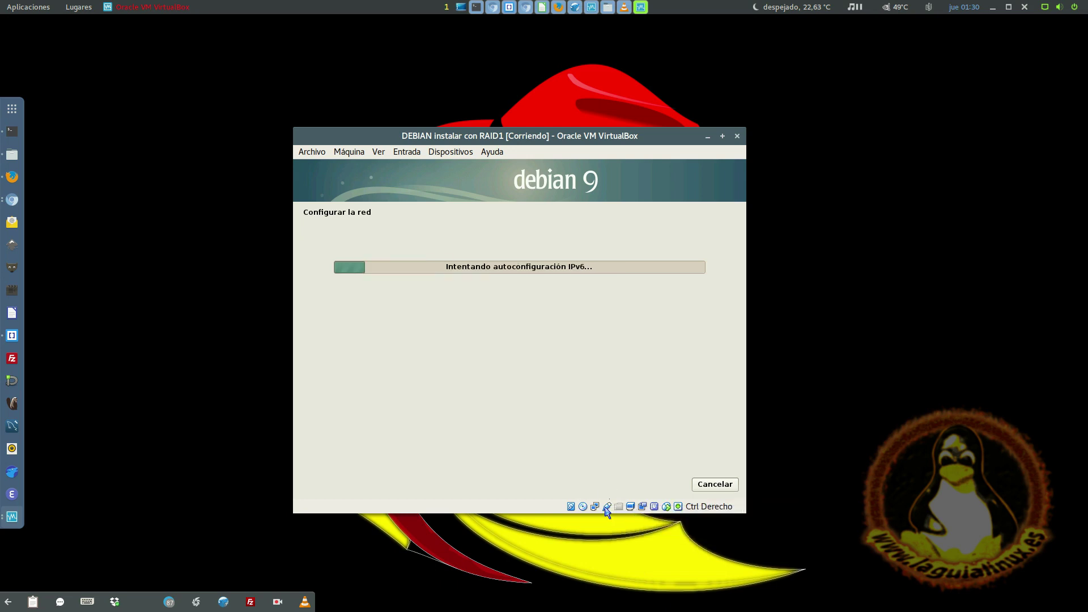
pyautogui.click(607, 507)
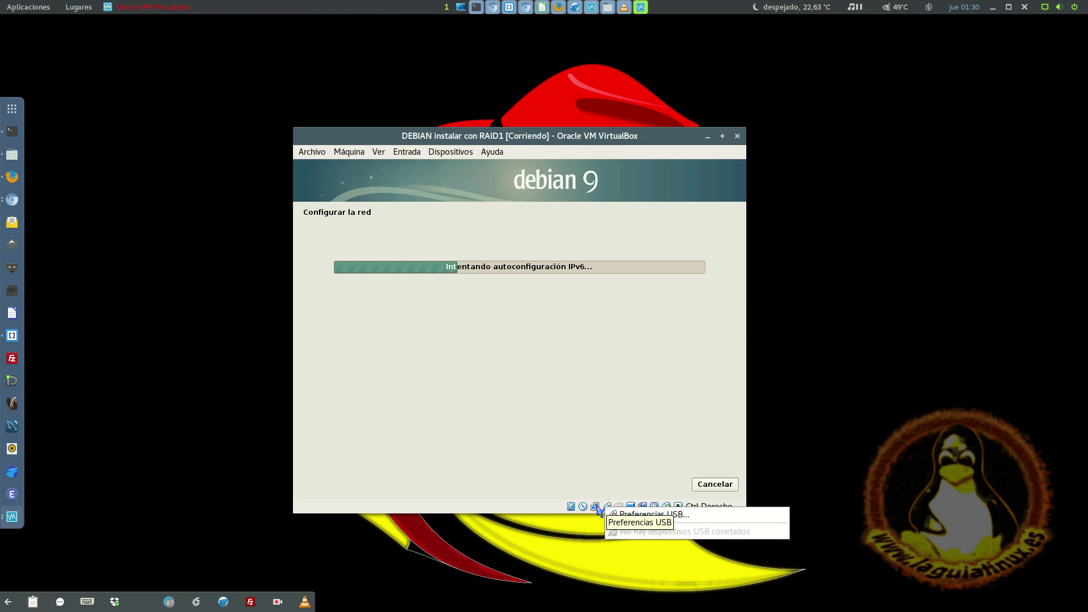
pyautogui.click(595, 506)
pyautogui.click(610, 530)
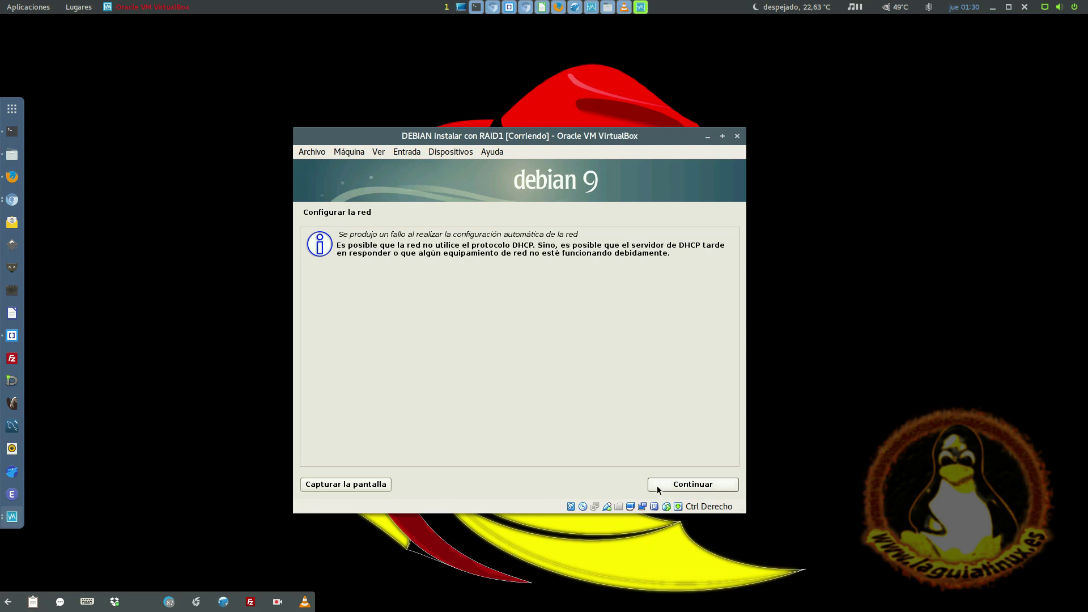
pyautogui.click(657, 488)
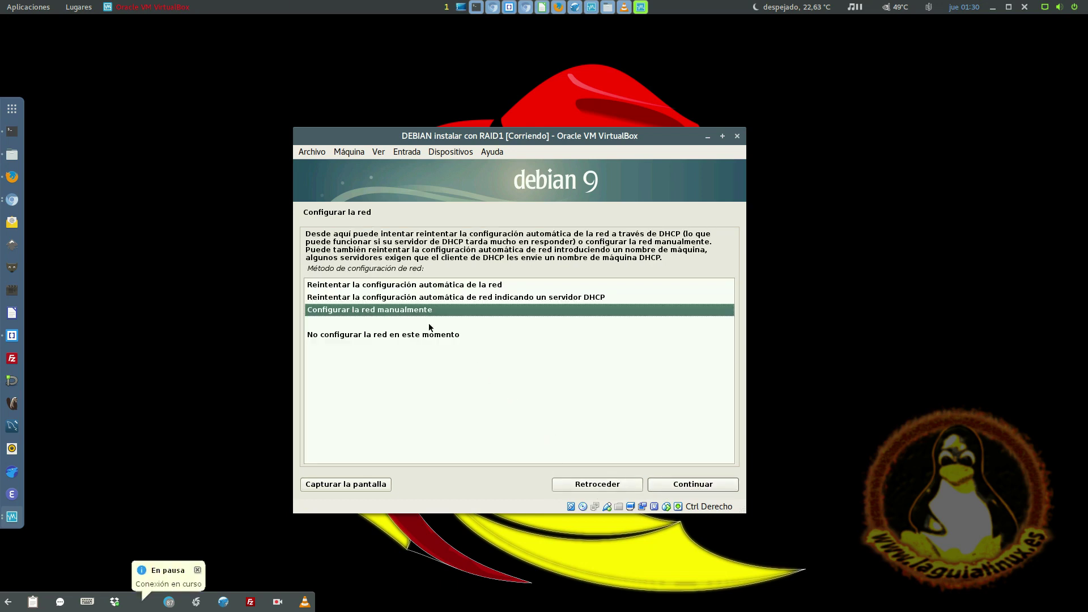
pyautogui.doubleClick(434, 338)
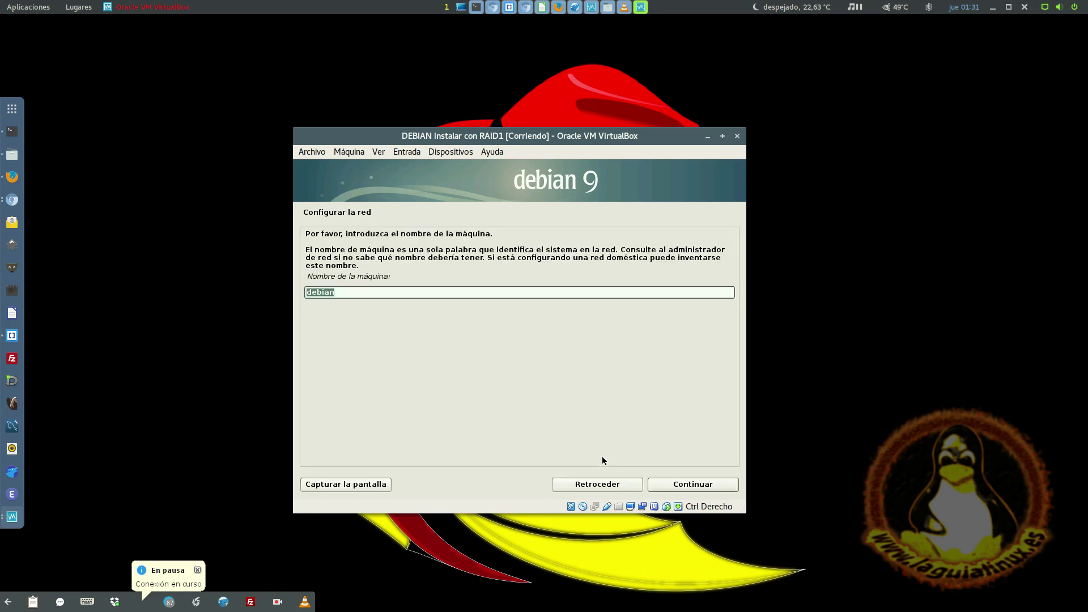
# - Keep hostname debian, accept España and ftp.es.debian.org mirror with no proxy, past the invalid-mirror error
pyautogui.press('Return')
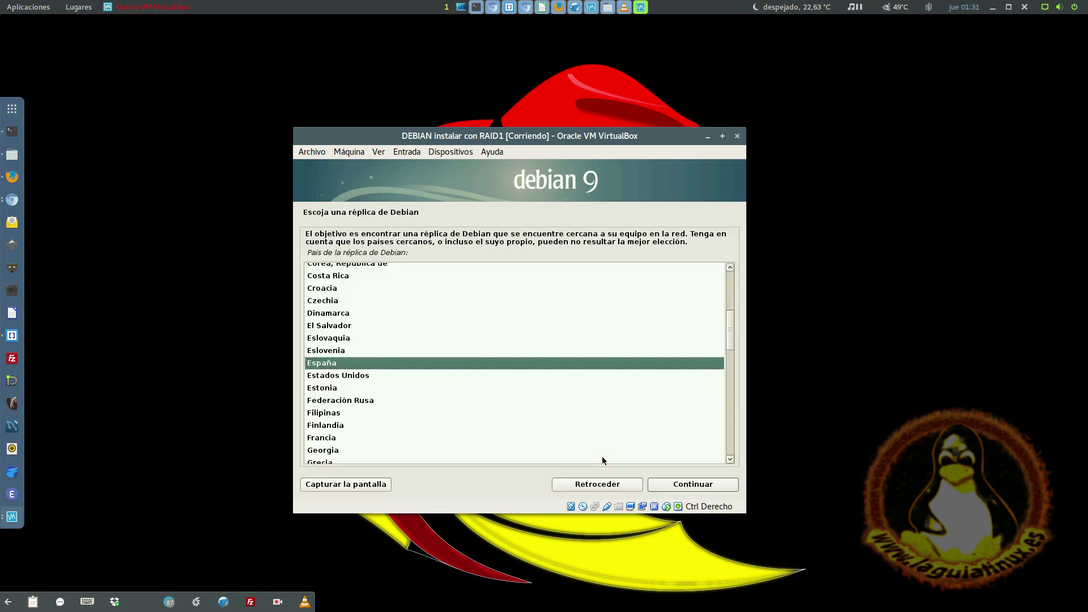
pyautogui.press('Return')
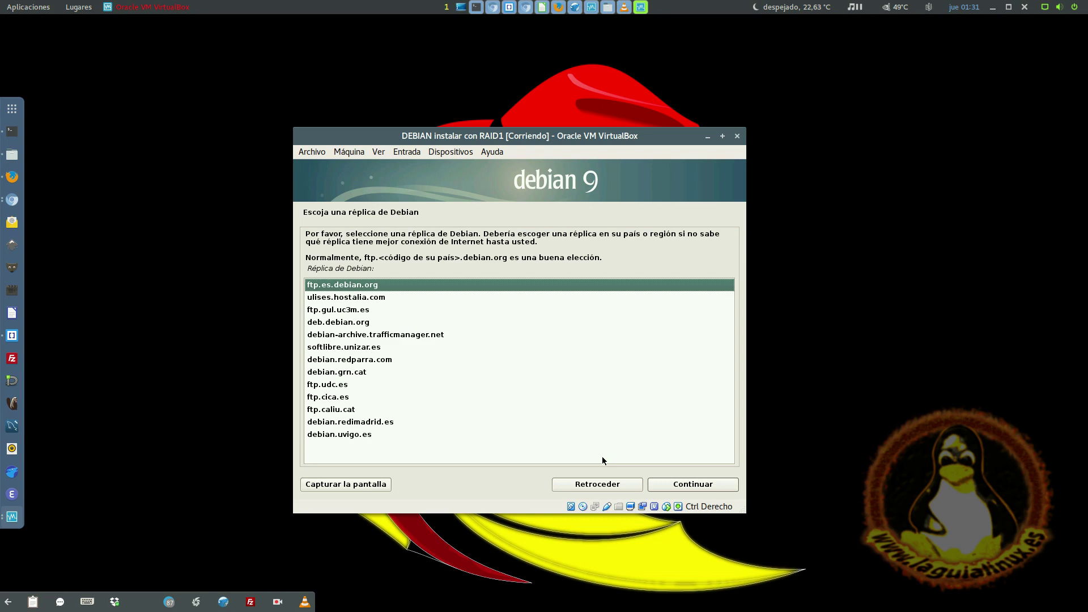
pyautogui.press('Return')
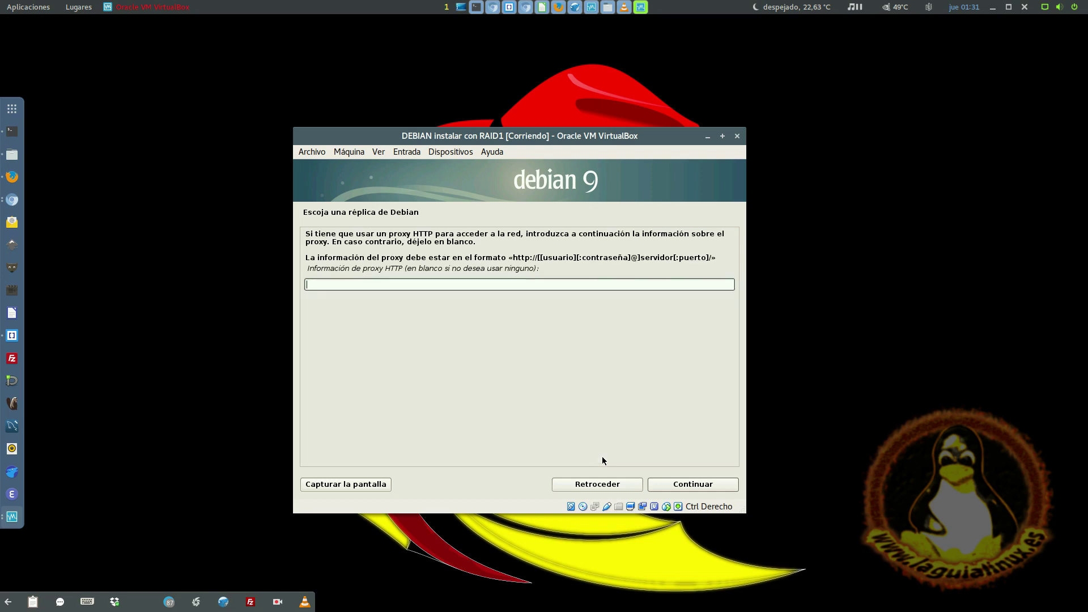
pyautogui.press('Return')
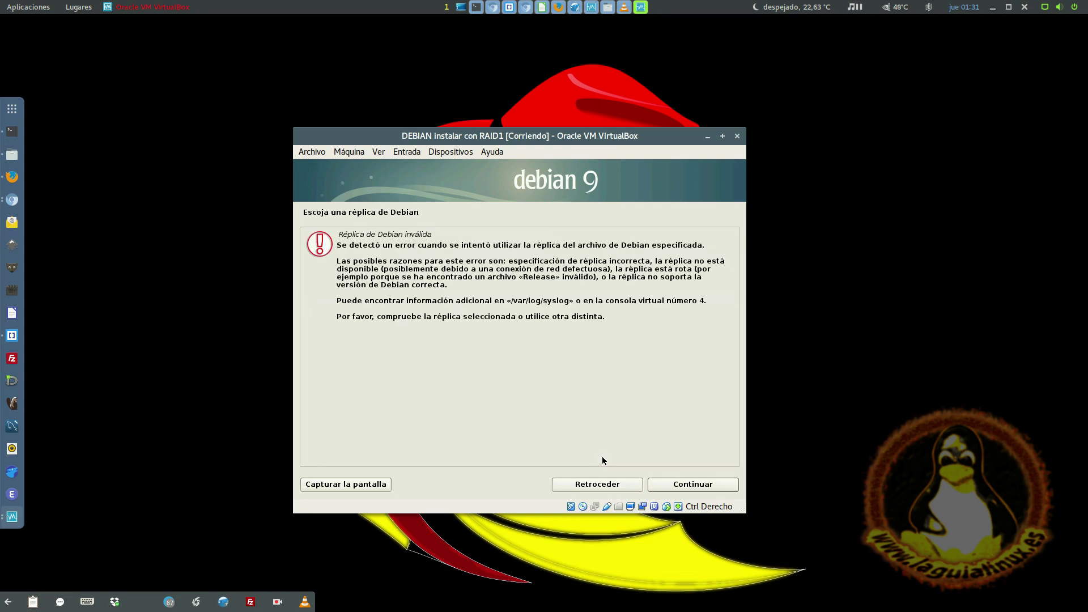
pyautogui.press('Return')
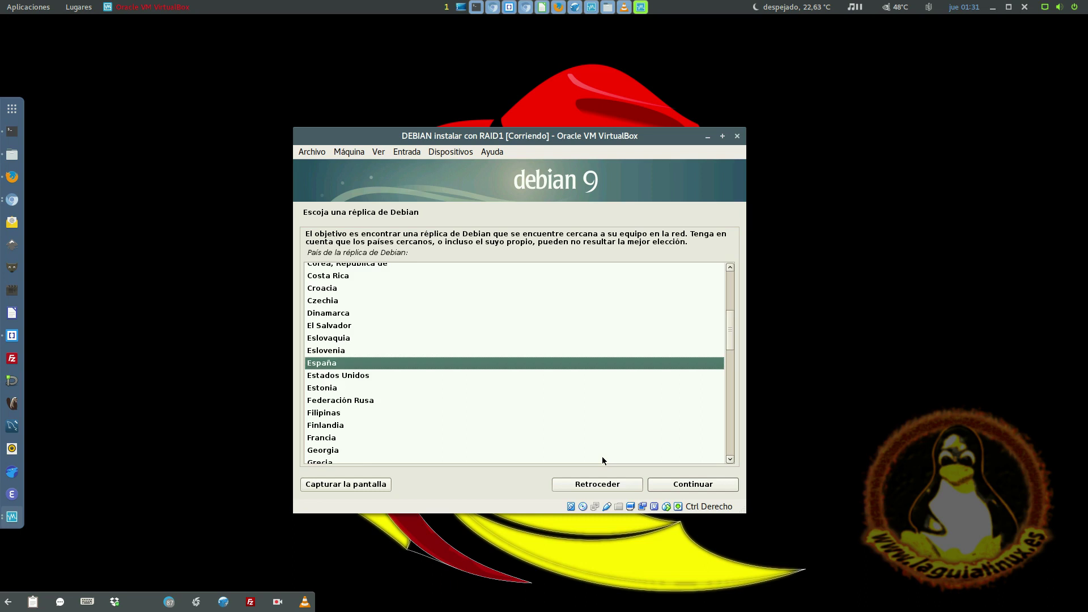
pyautogui.press('Return')
pyautogui.press('Return')
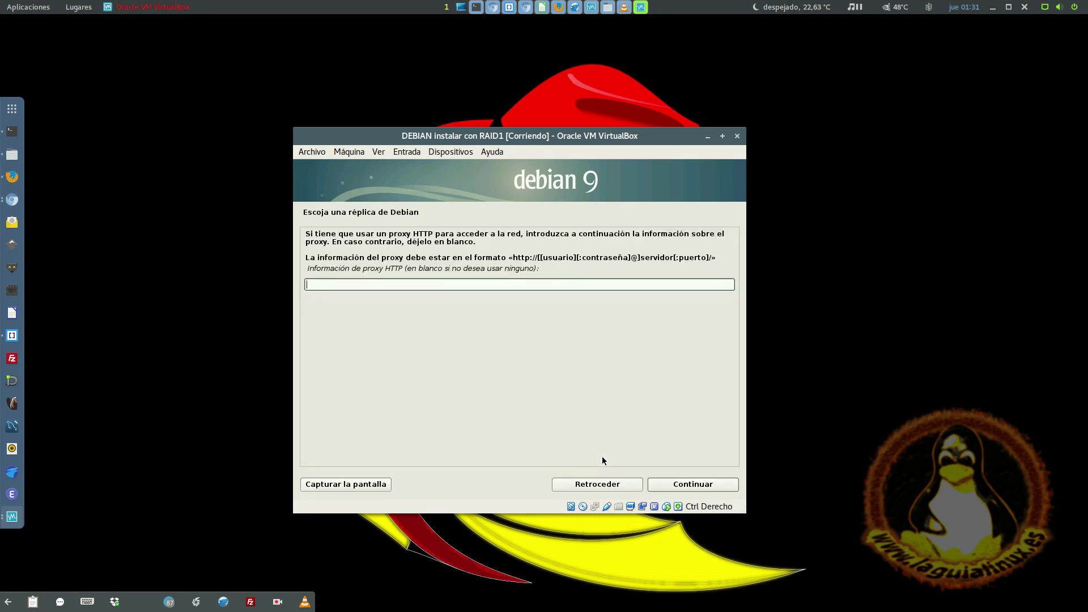
pyautogui.press('Return')
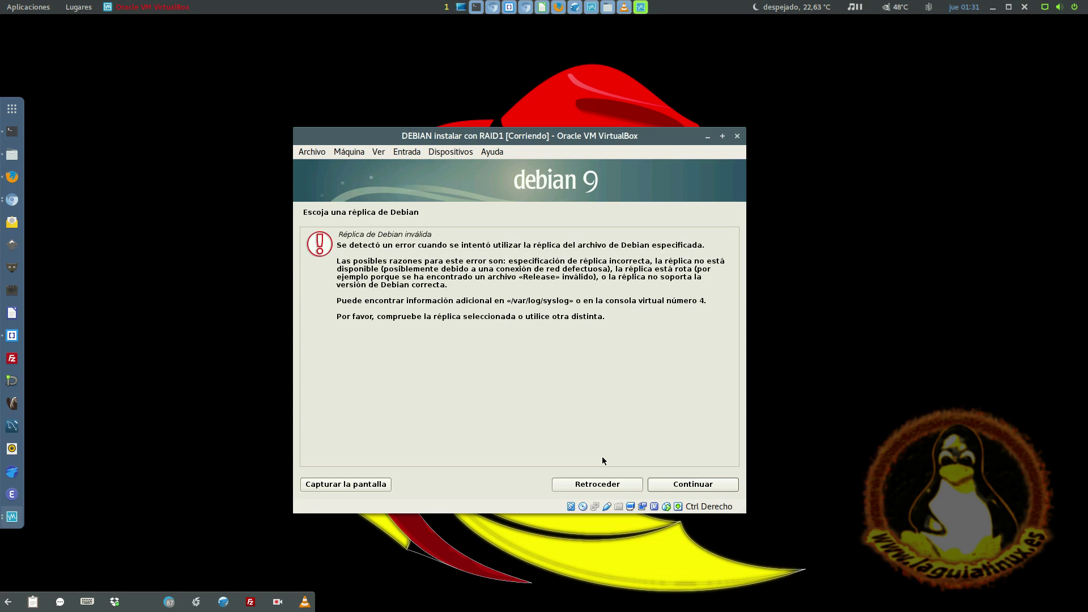
# - Rerun network hardware detection from the main menu, then select 'Configurar usuarios y contraseñas'
pyautogui.click(571, 486)
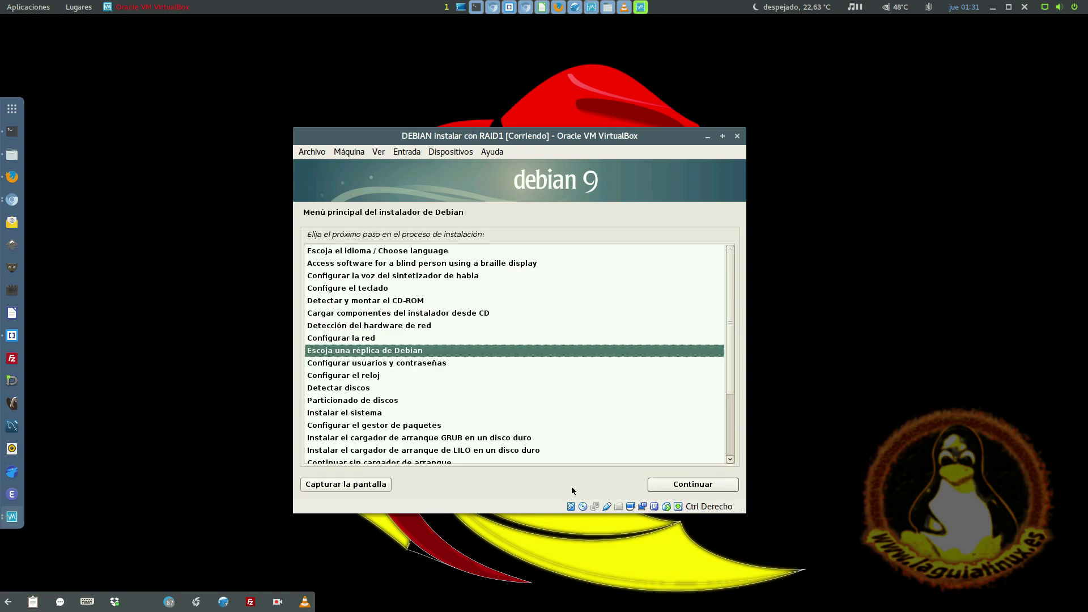
pyautogui.doubleClick(386, 327)
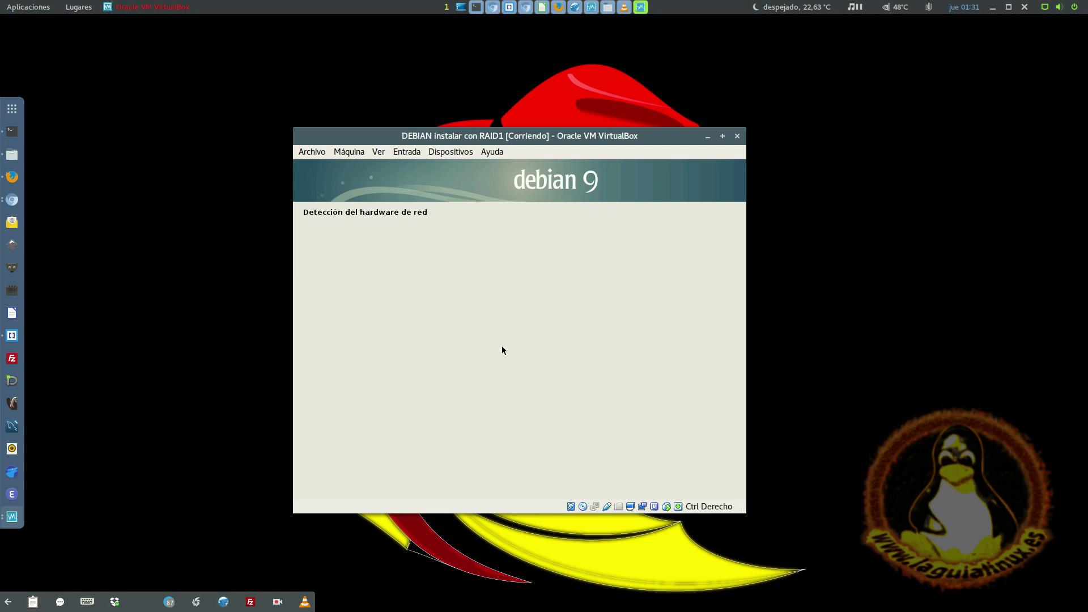
pyautogui.press('Return')
pyautogui.press('Return')
pyautogui.press('Return')
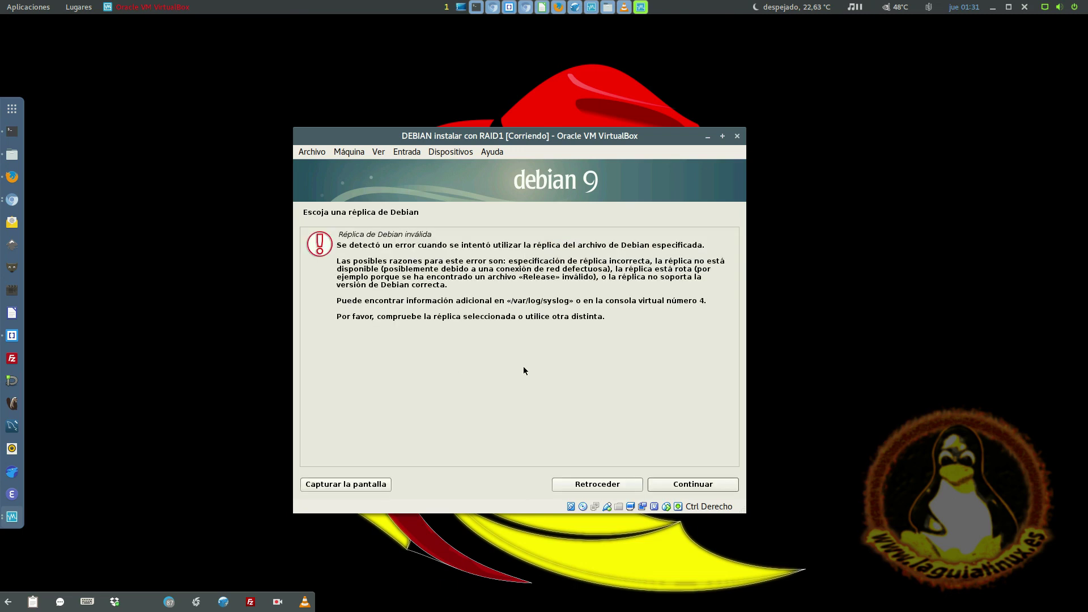
pyautogui.click(590, 485)
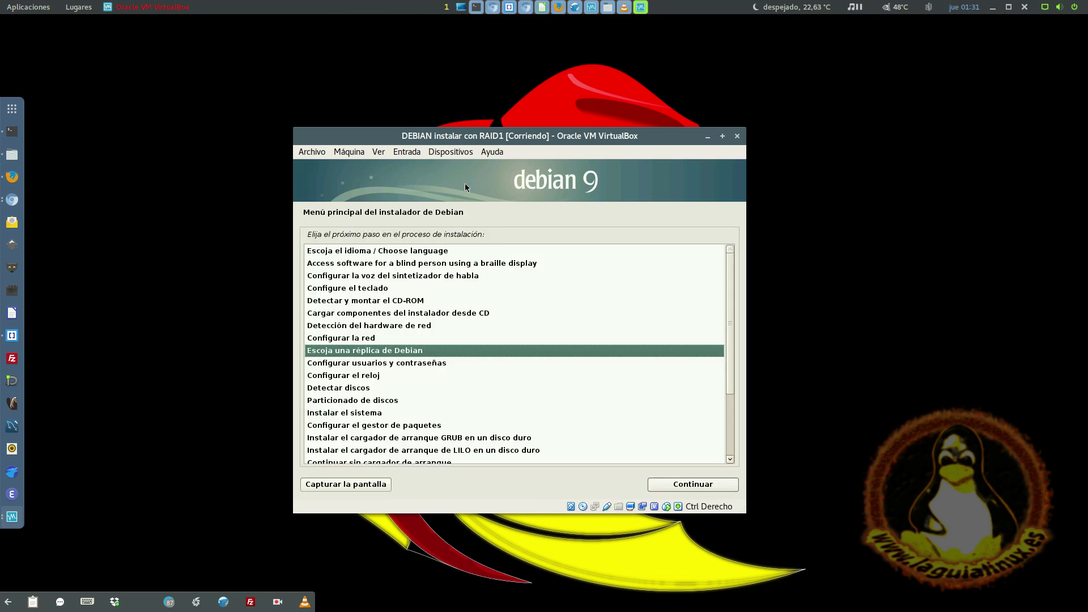
pyautogui.click(360, 328)
pyautogui.doubleClick(360, 328)
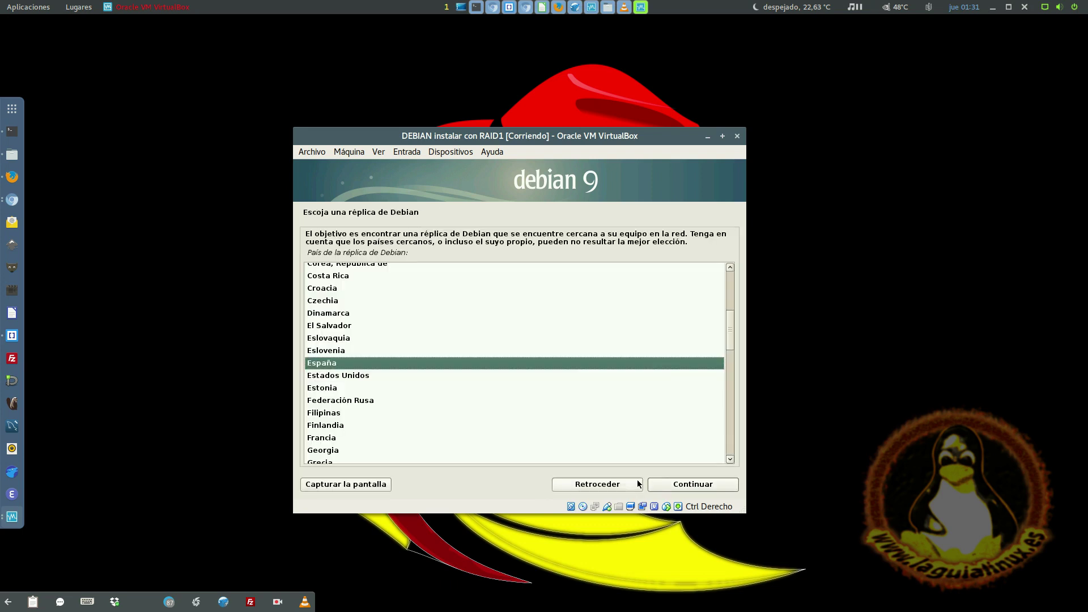
pyautogui.click(634, 483)
pyautogui.click(412, 364)
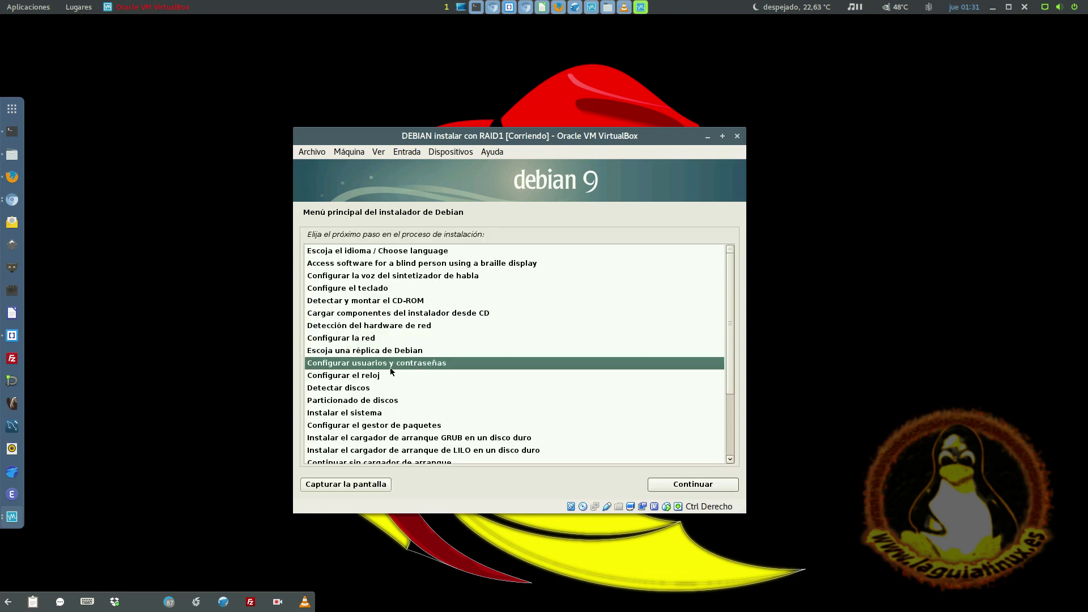
# - Set and confirm the root password
pyautogui.doubleClick(403, 365)
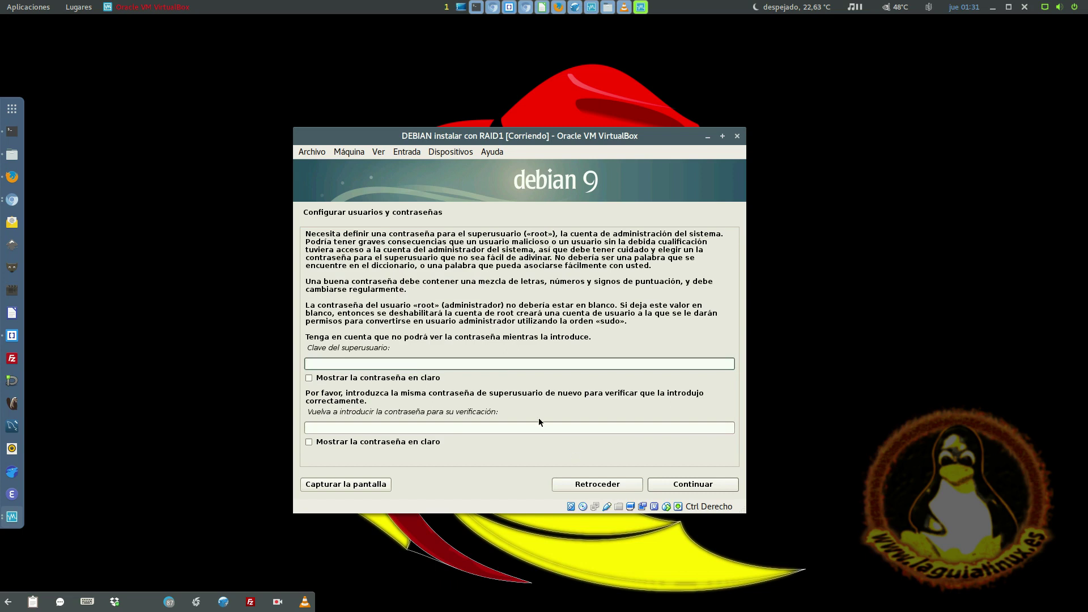
pyautogui.write('1234')
pyautogui.click(459, 426)
pyautogui.write('1234')
pyautogui.click(668, 487)
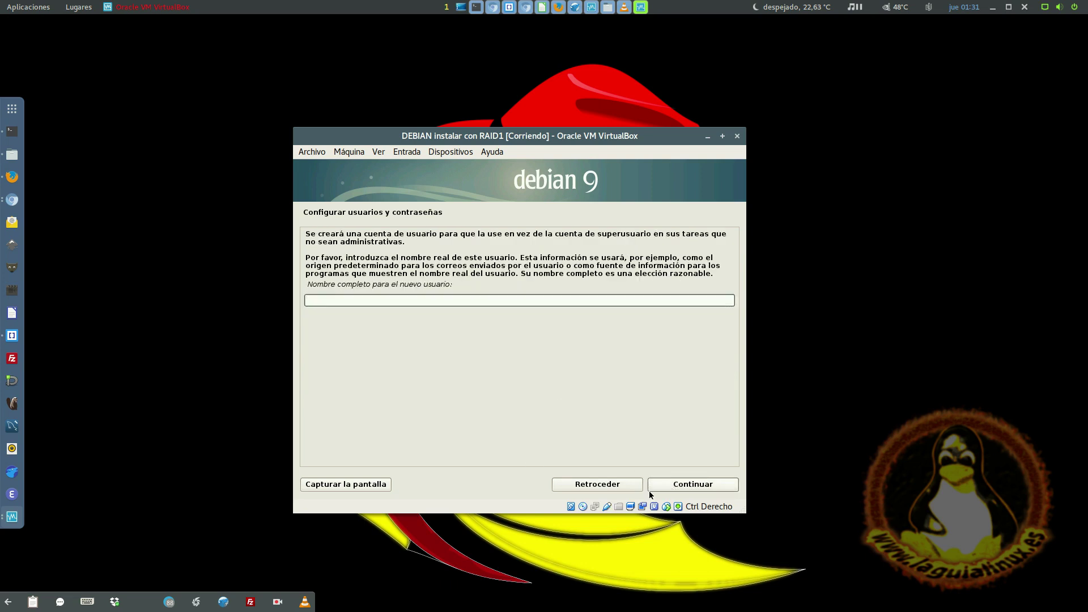
# - Create the new user: enter the full name, accept the suggested username, and set its password
pyautogui.write('laguialinux')
pyautogui.press('Return')
pyautogui.press('Return')
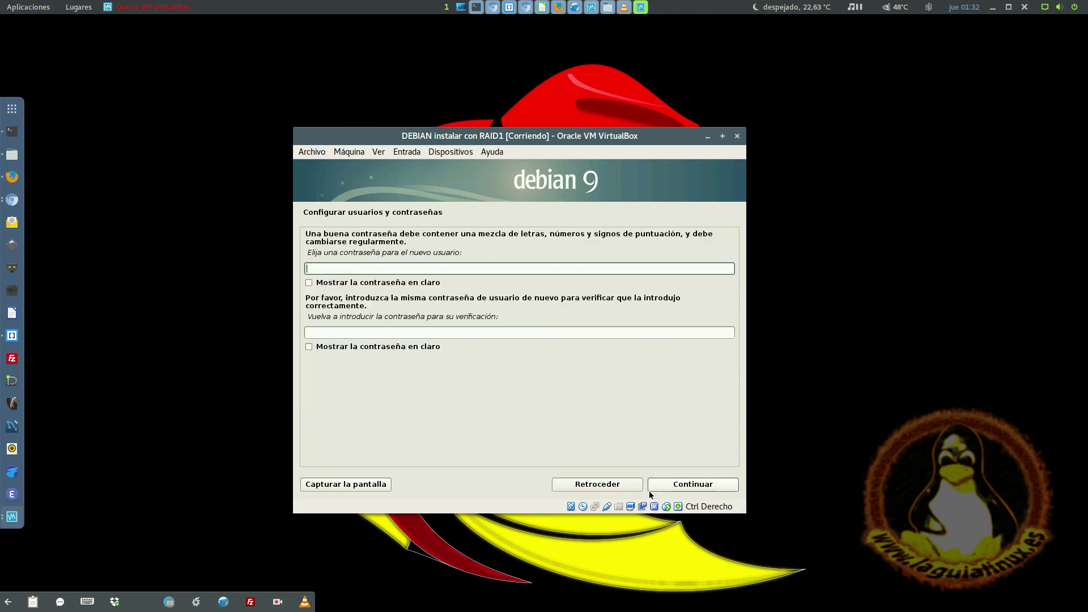
pyautogui.write('1234')
pyautogui.press('Tab')
pyautogui.write('1234')
pyautogui.press('Return')
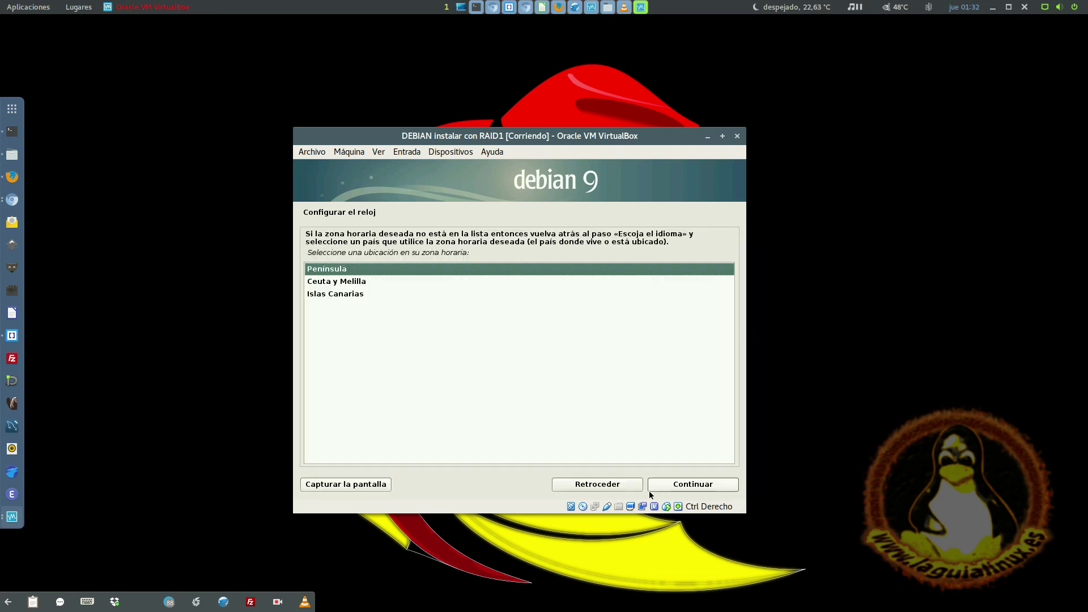
pyautogui.press('Return')
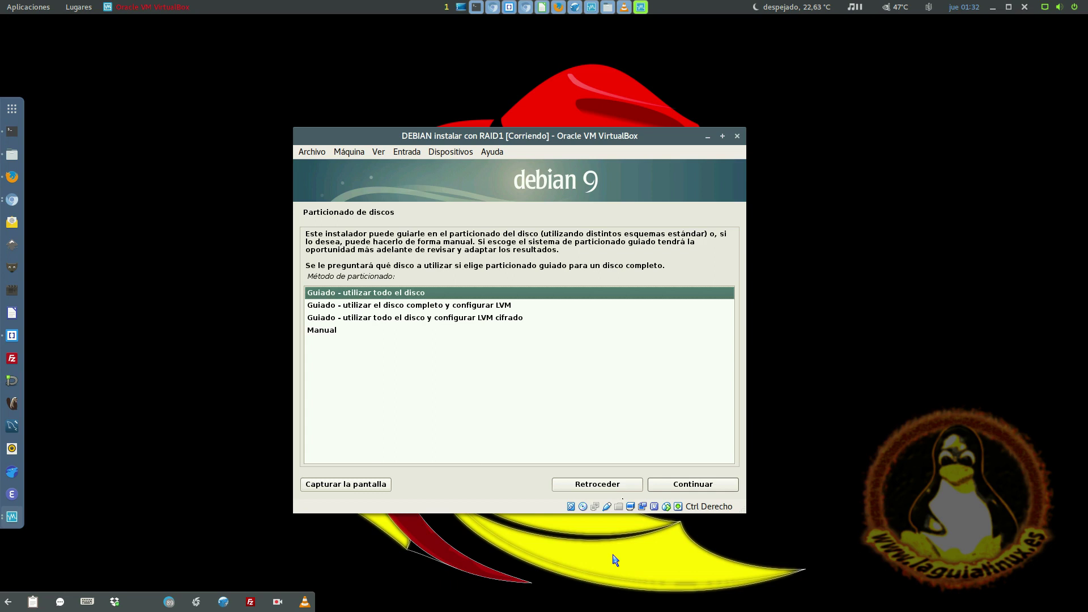
# - Choose the Manual partitioning method
pyautogui.press('Down')
pyautogui.press('Down')
pyautogui.press('Down')
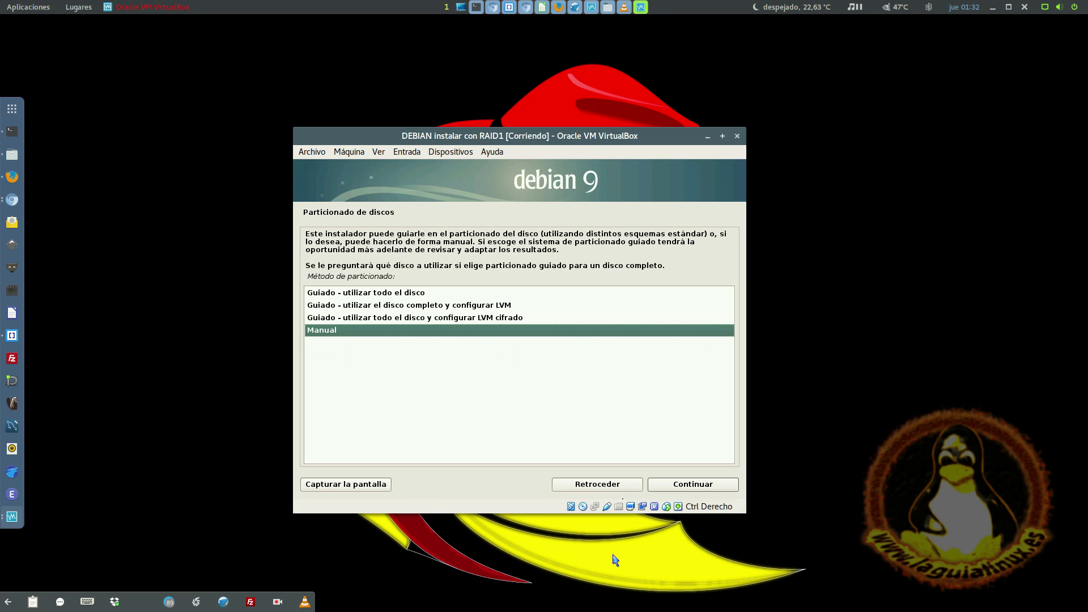
pyautogui.press('Up')
pyautogui.press('Up')
pyautogui.press('Up')
pyautogui.press('Down')
pyautogui.press('Down')
pyautogui.press('Down')
pyautogui.press('Return')
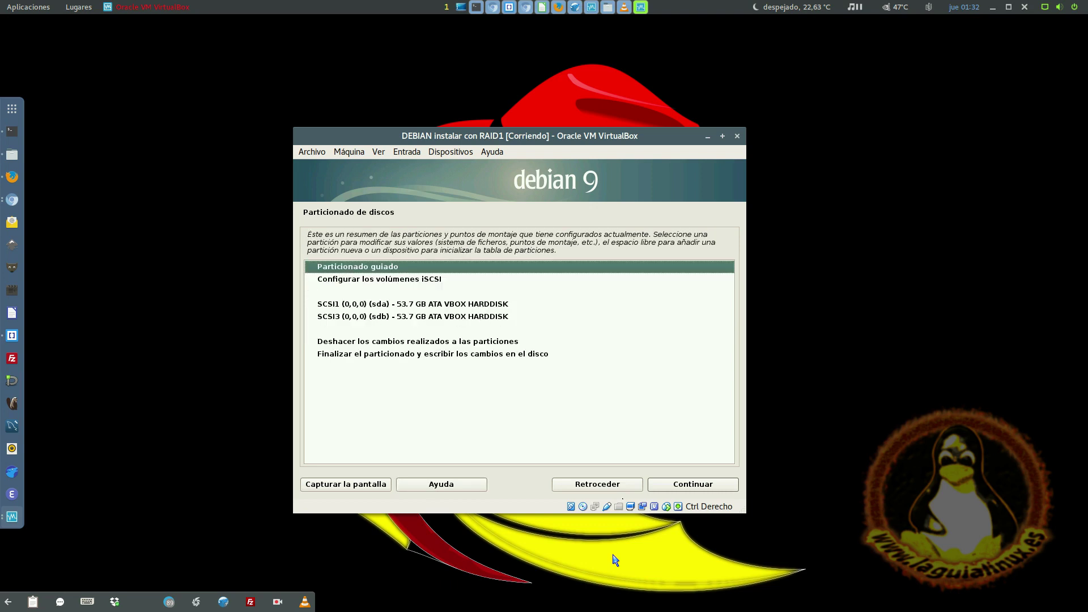
# - Select SCSI1 (sda) and confirm 'Sí' to a new empty partition table
pyautogui.press('Down')
pyautogui.press('Down')
pyautogui.press('Down')
pyautogui.press('Up')
pyautogui.press('Up')
pyautogui.press('Down')
pyautogui.press('Down')
pyautogui.press('Down')
pyautogui.press('Up')
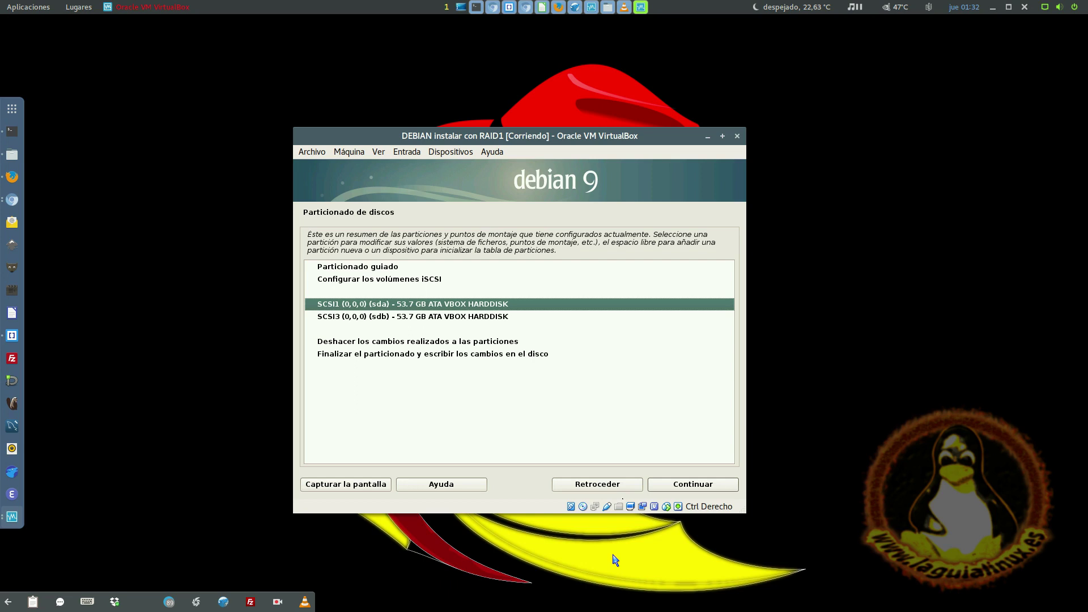
pyautogui.press('Return')
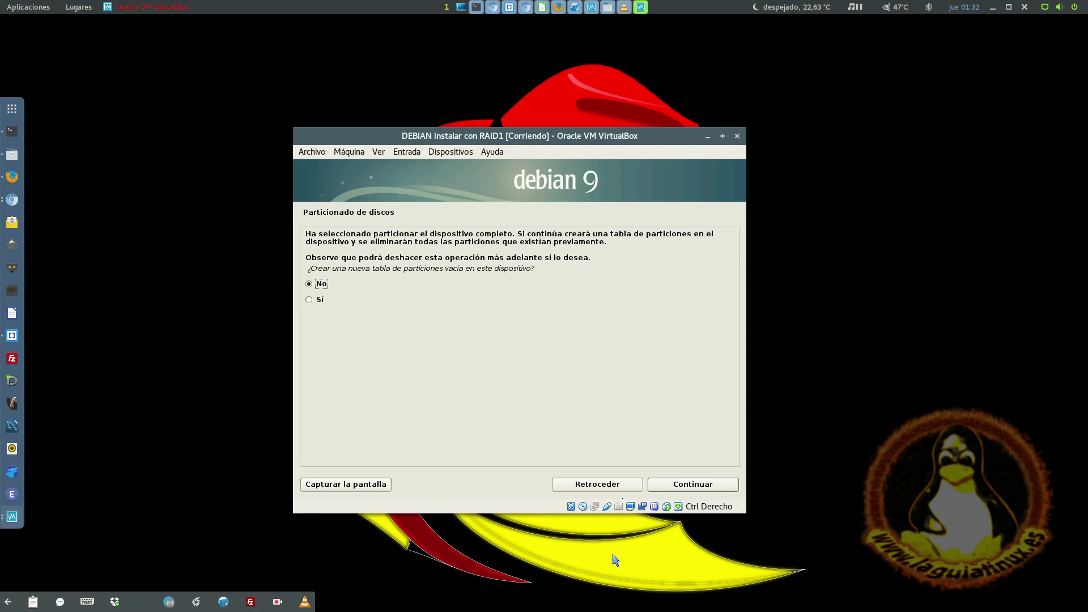
pyautogui.press('Down')
pyautogui.press('Return')
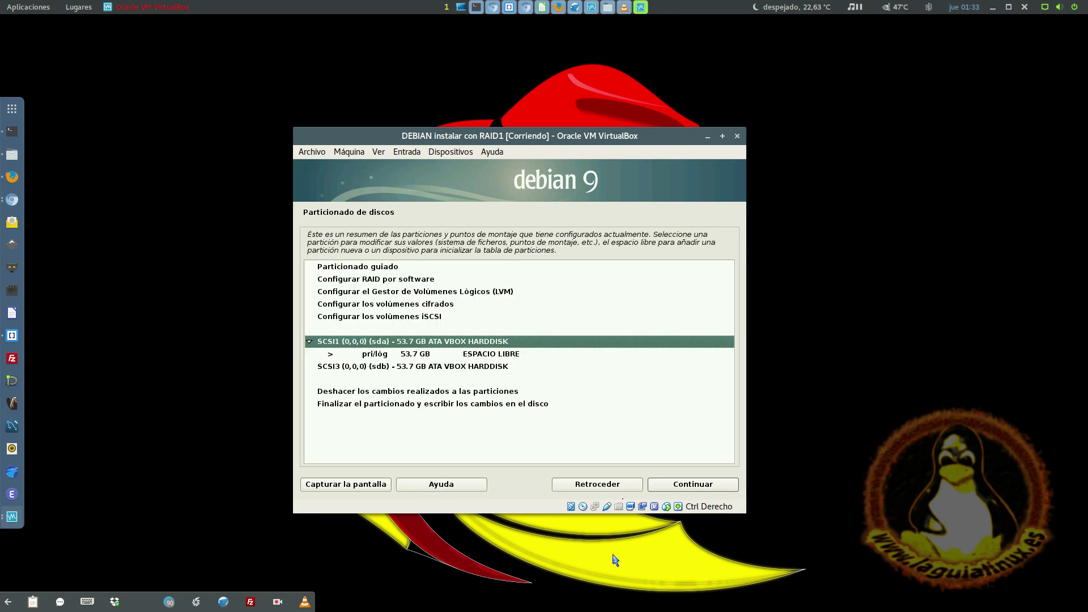
# - Give SCSI3 (sdb) a new empty partition table
pyautogui.press('Down')
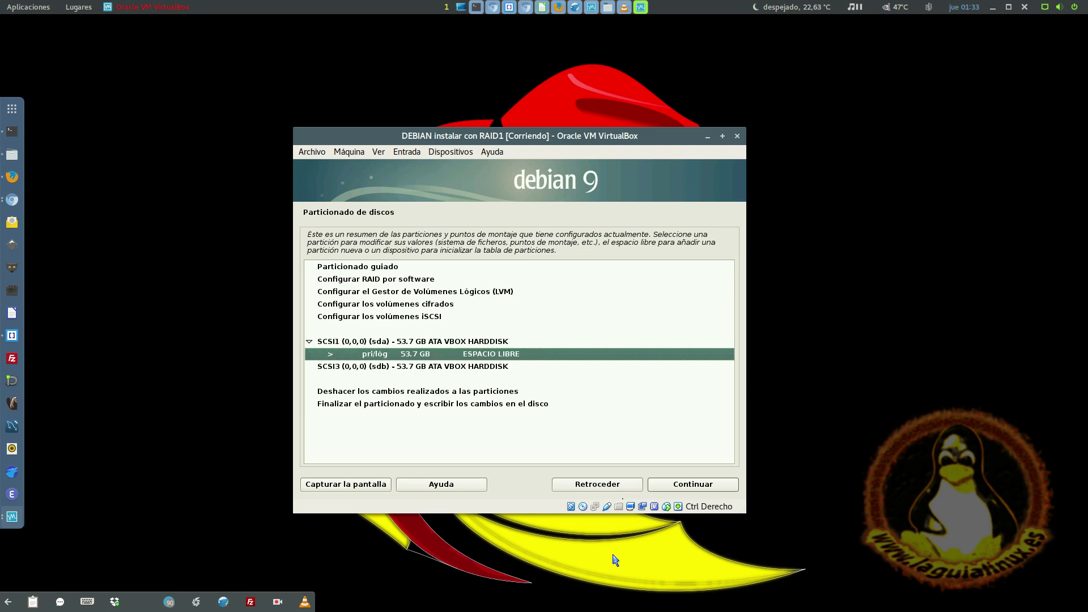
pyautogui.press('Up')
pyautogui.press('Down')
pyautogui.press('Down')
pyautogui.press('Return')
pyautogui.press('Up')
pyautogui.press('Return')
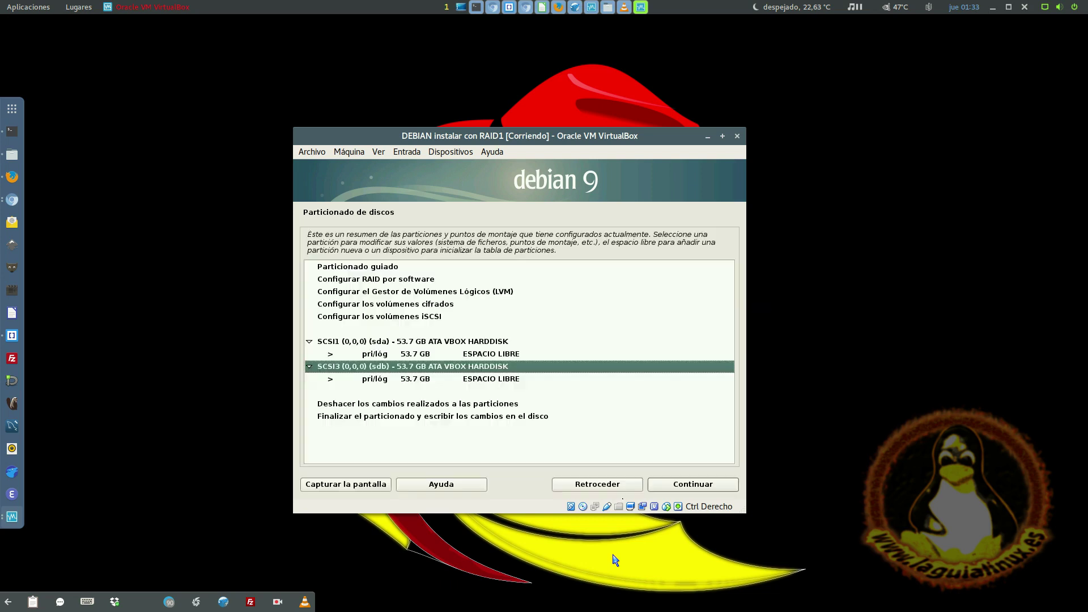
# - Create a 53.7 GB primary ext4 partition mounted at / in sda's free space
pyautogui.press('Up')
pyautogui.press('Down')
pyautogui.press('Down')
pyautogui.press('Return')
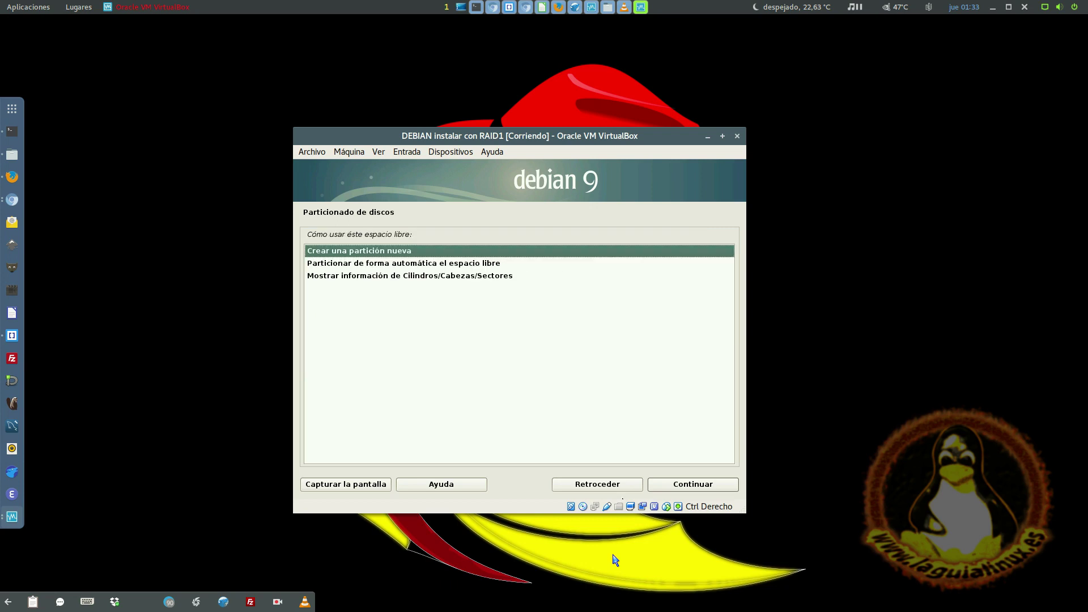
pyautogui.press('Return')
pyautogui.press('Return')
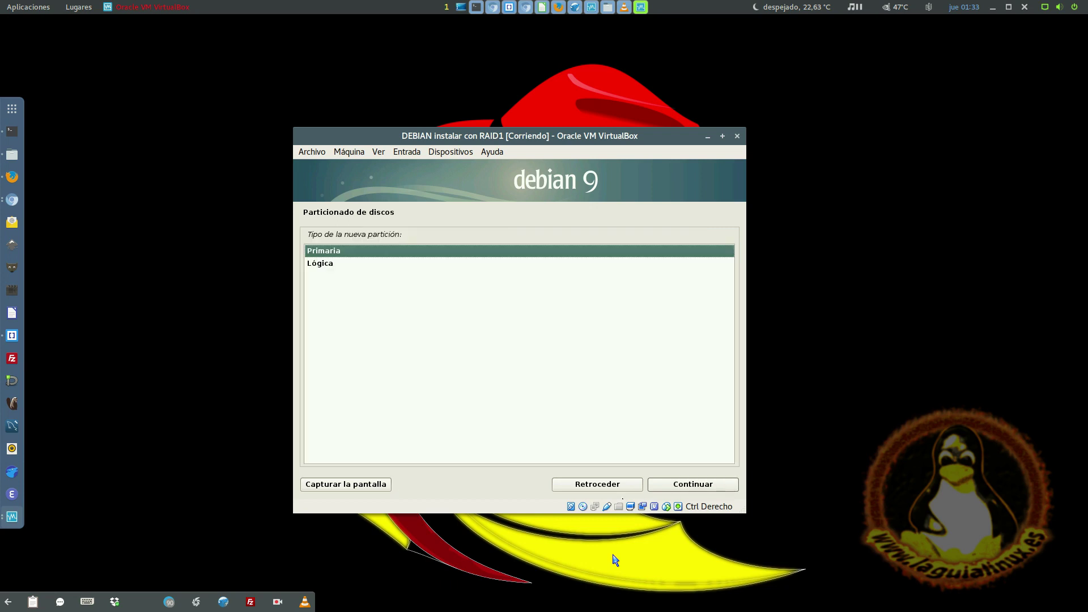
pyautogui.press('Return')
pyautogui.press('Down')
pyautogui.press('Down')
pyautogui.press('End')
pyautogui.press('Return')
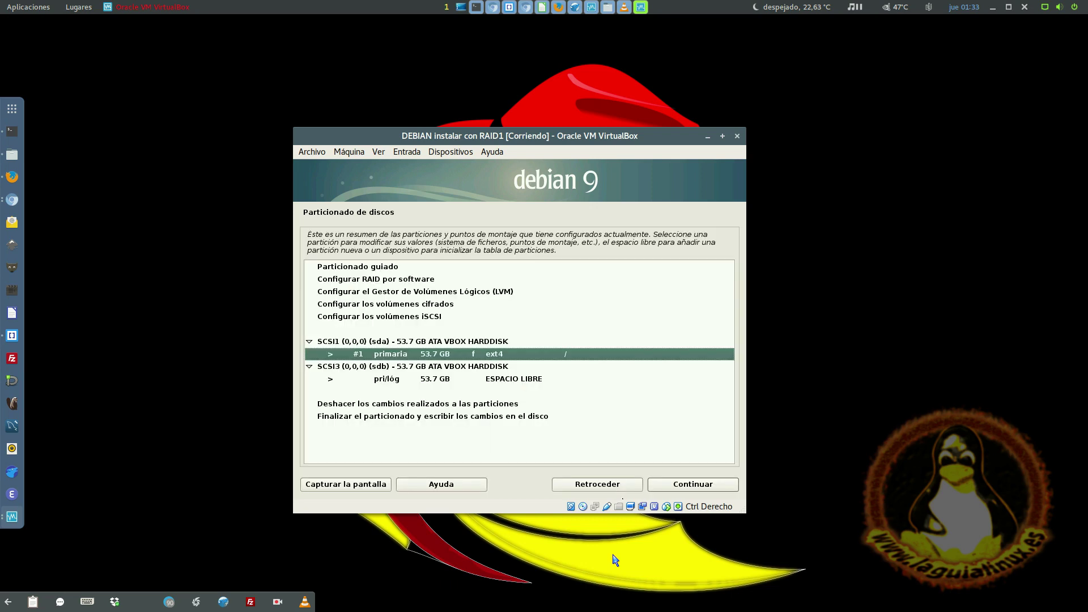
pyautogui.press('Up')
pyautogui.press('Down')
pyautogui.press('Down')
pyautogui.press('Up')
pyautogui.press('Up')
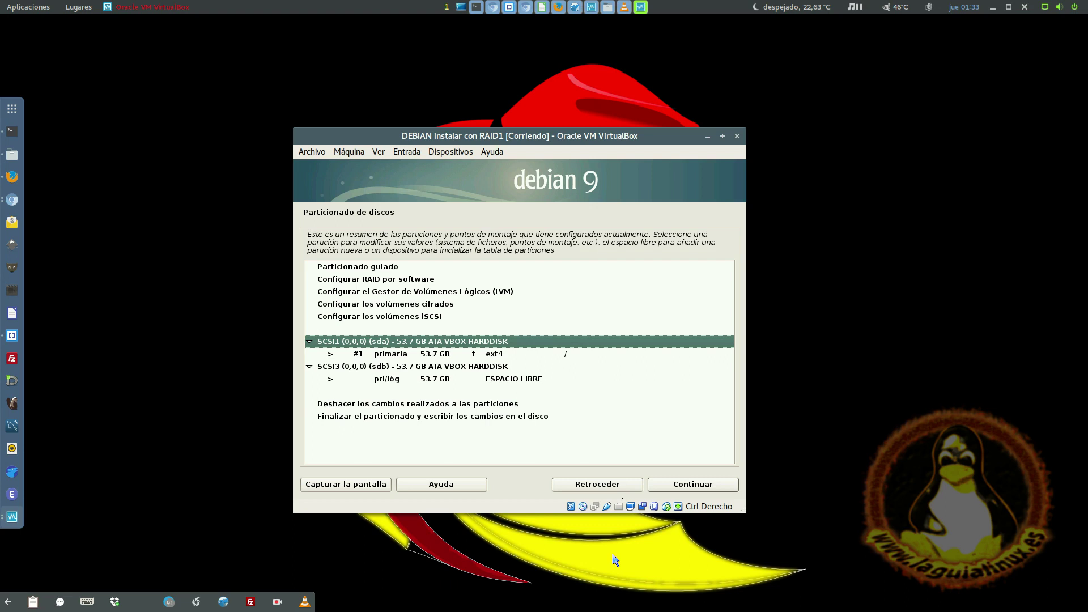
pyautogui.press('Down')
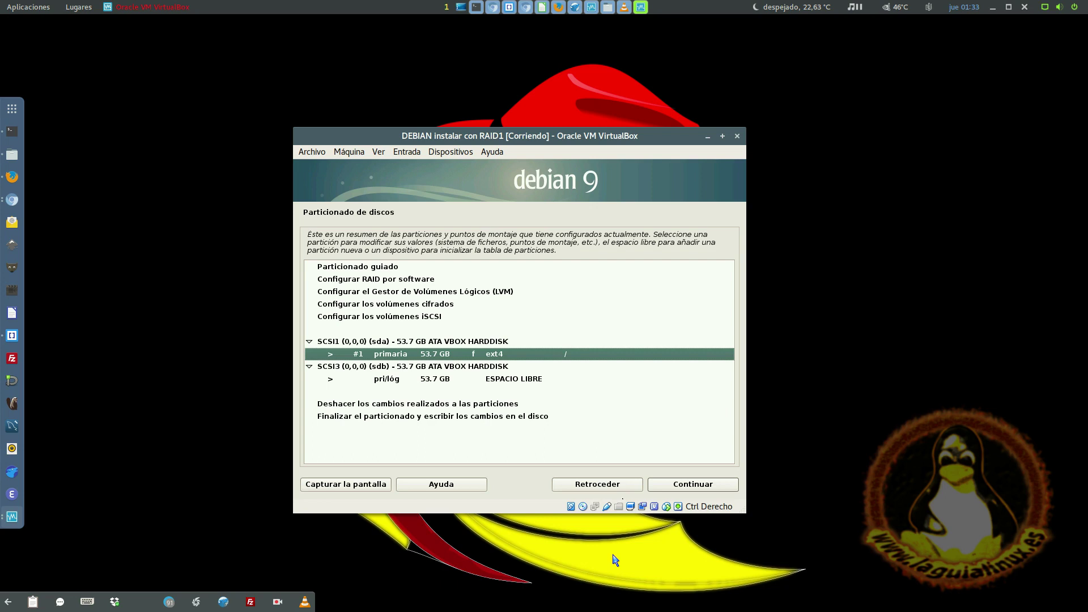
pyautogui.press('Up')
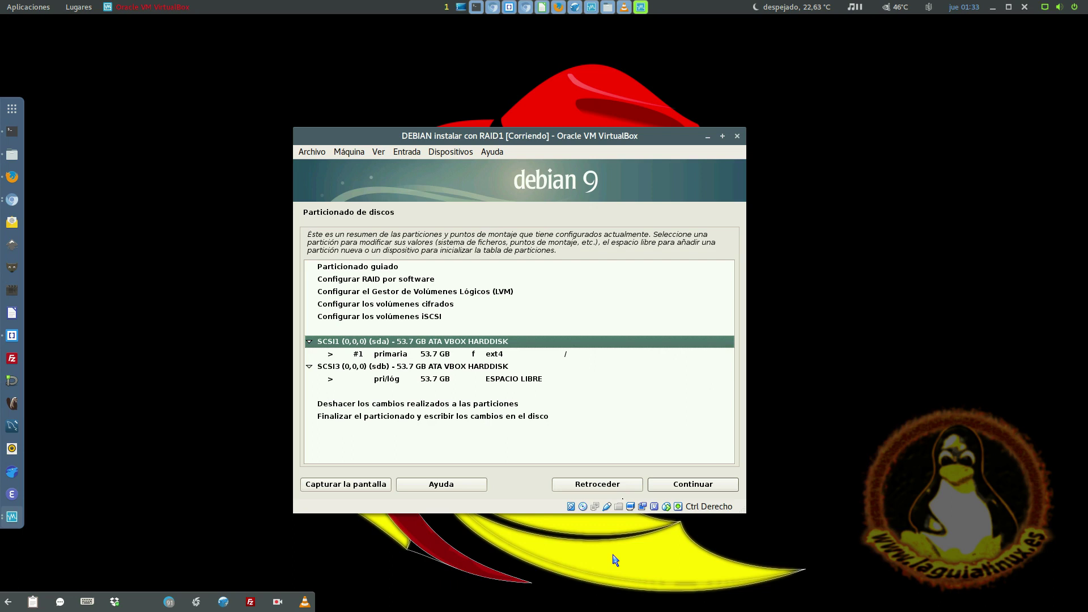
# - Wipe sda back to an empty partition table and select its free space
pyautogui.press('Return')
pyautogui.press('Down')
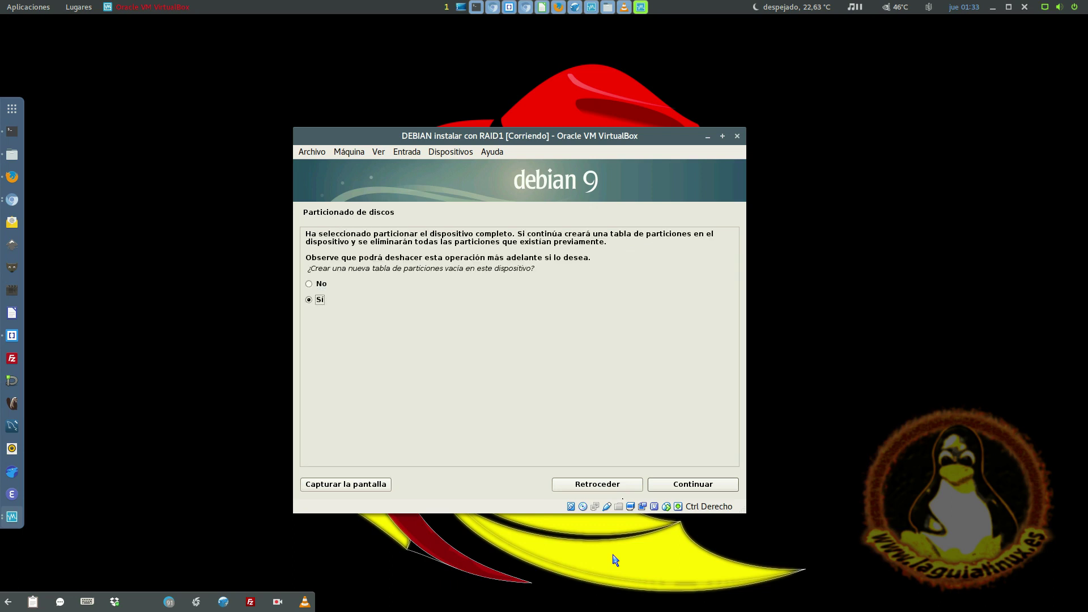
pyautogui.press('Return')
pyautogui.press('Down')
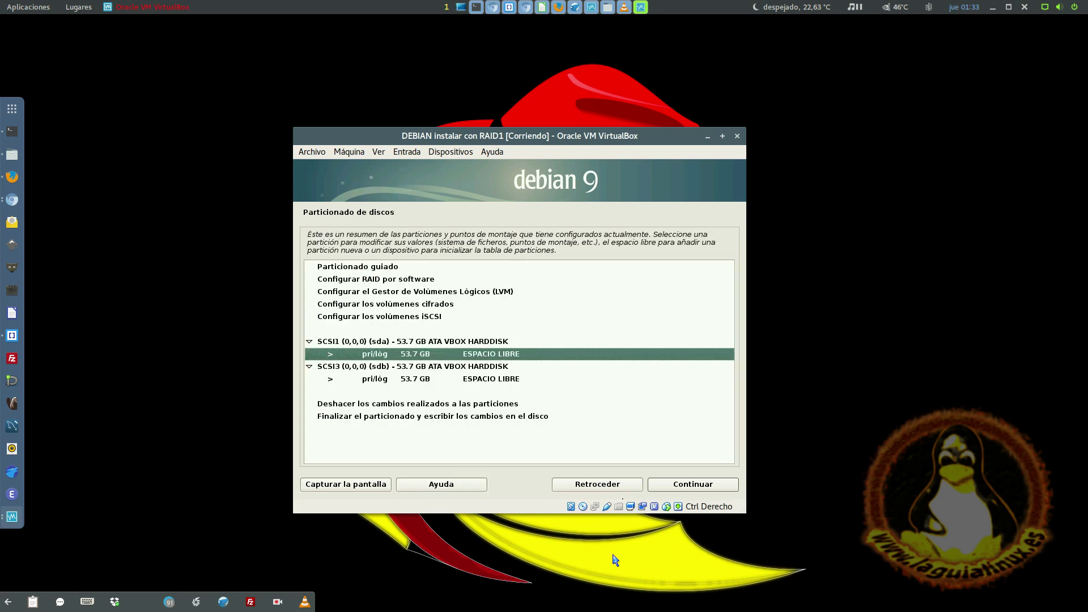
pyautogui.press('Down')
pyautogui.press('Down')
pyautogui.press('Up')
pyautogui.press('Up')
pyautogui.press('Down')
pyautogui.press('Down')
pyautogui.press('Up')
pyautogui.press('Up')
pyautogui.press('Up')
pyautogui.press('Down')
pyautogui.press('Down')
pyautogui.press('Down')
pyautogui.press('Up')
pyautogui.press('Up')
# - Create a new 53.7 GB sda partition used as a RAID physical volume
pyautogui.press('Return')
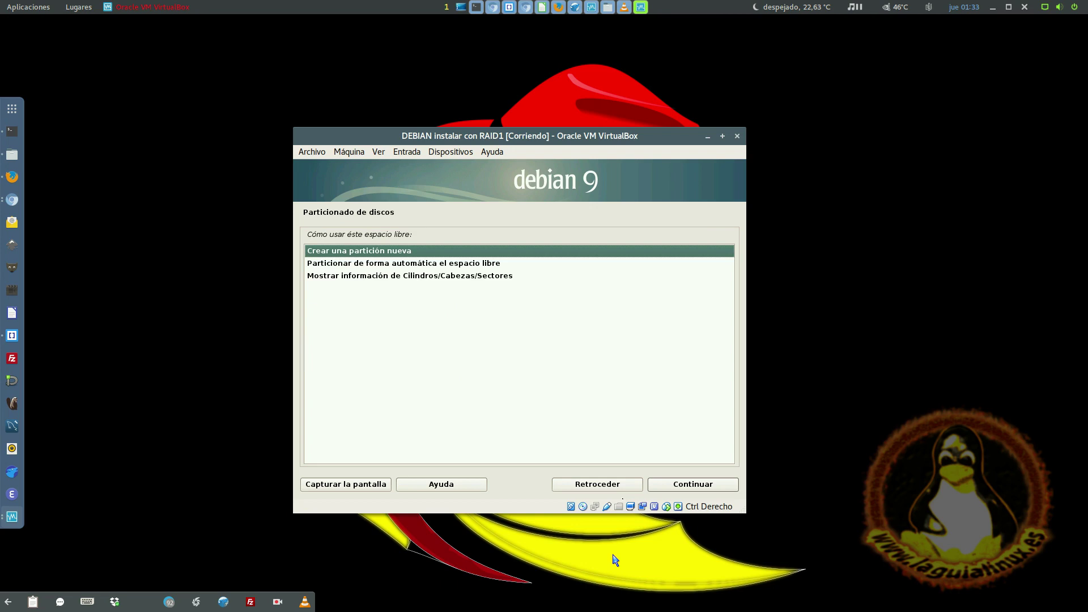
pyautogui.press('Return')
pyautogui.press('Return')
pyautogui.press('Return')
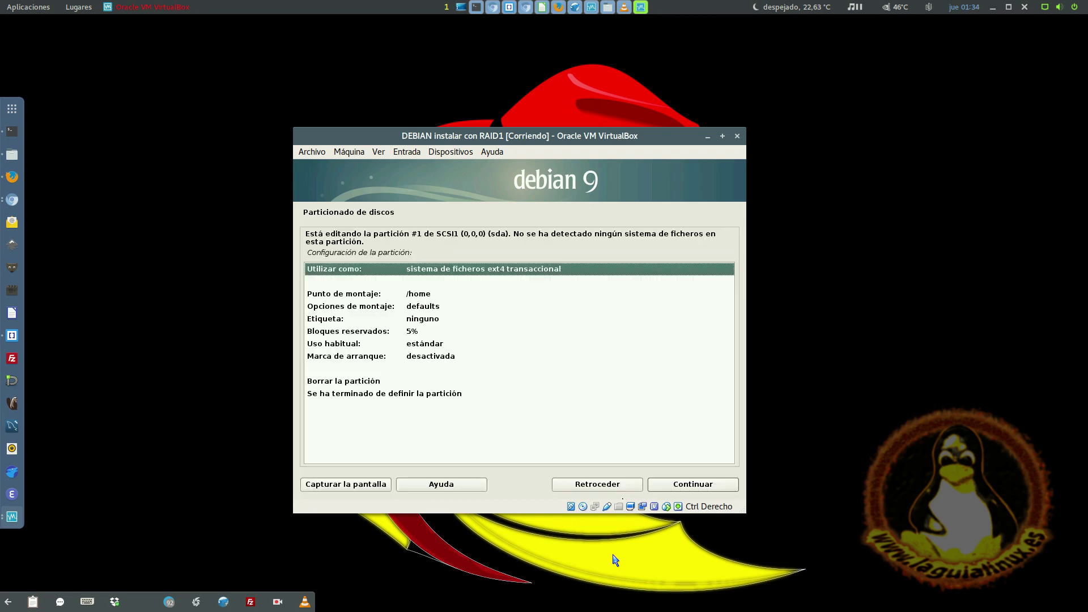
pyautogui.press('Return')
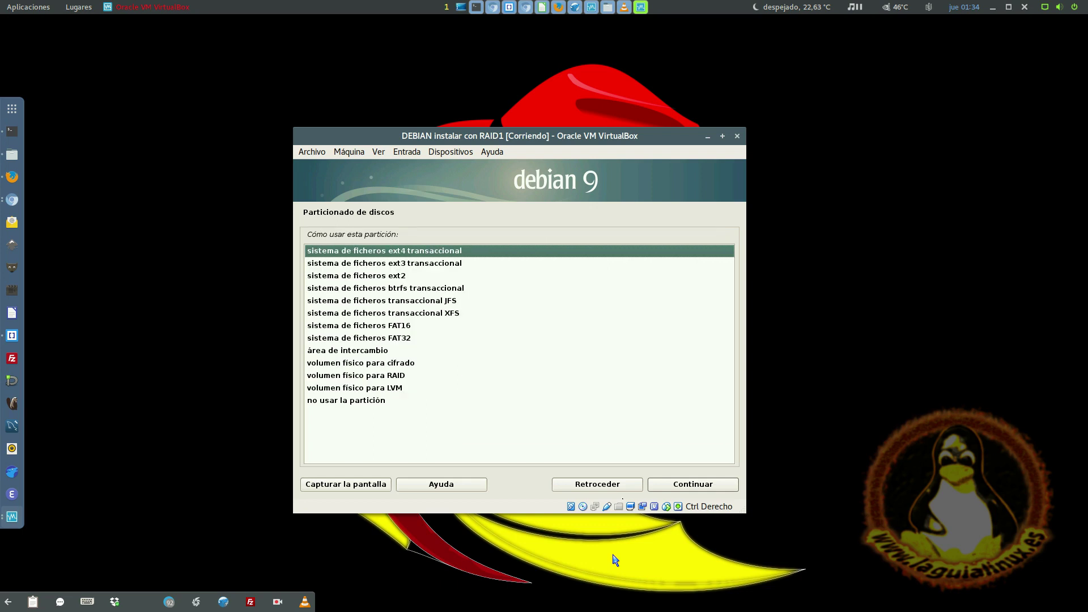
pyautogui.press('Down')
pyautogui.press('Down')
pyautogui.press('Down')
pyautogui.press('Down')
pyautogui.press('Down')
pyautogui.press('Down')
pyautogui.press('Down')
pyautogui.press('Down')
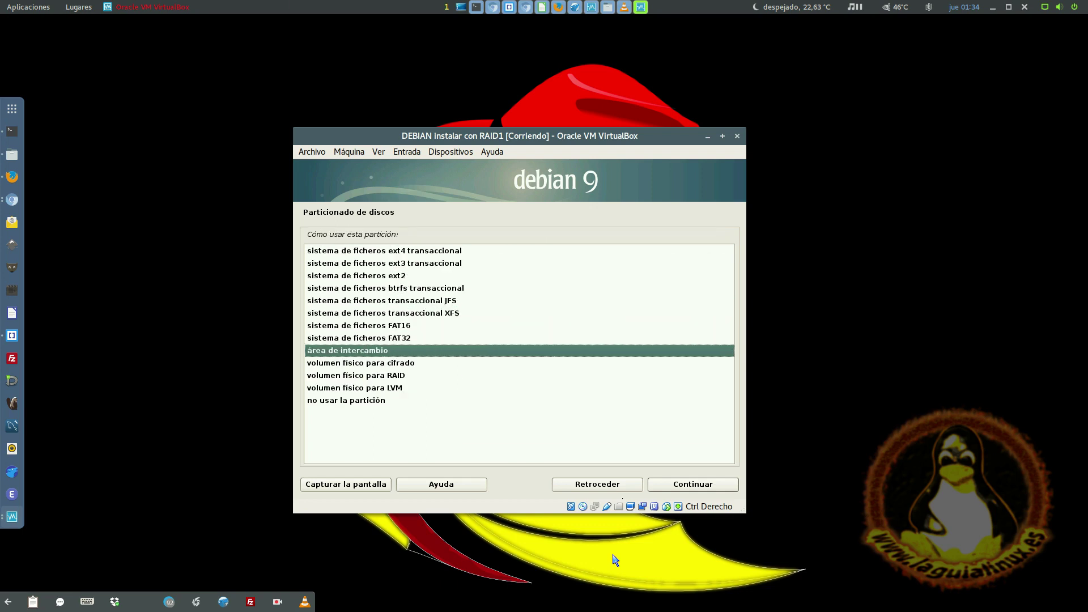
pyautogui.press('Down')
pyautogui.press('Down')
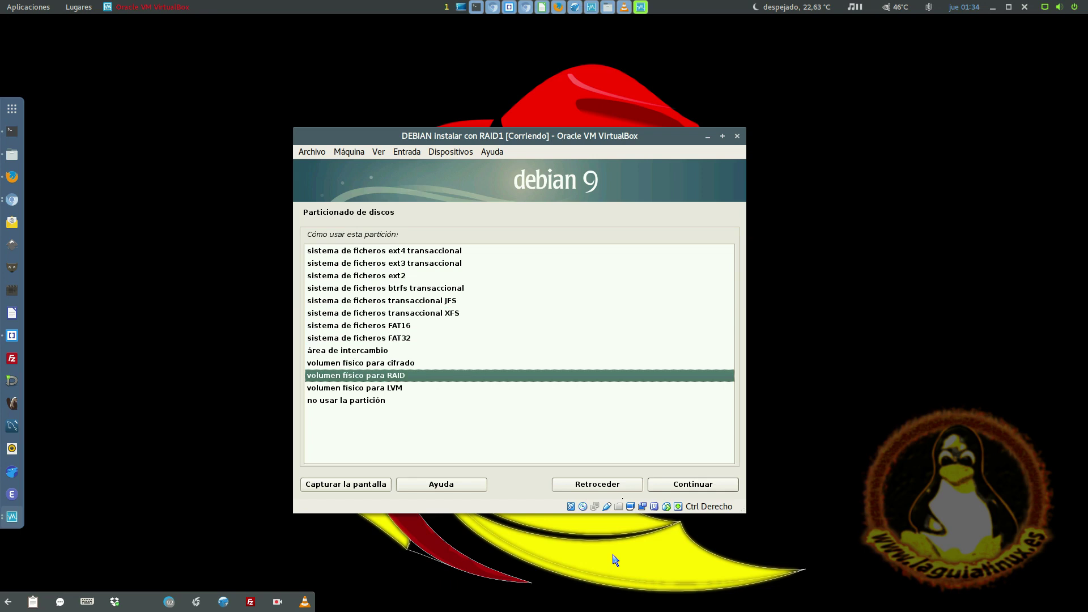
pyautogui.press('Return')
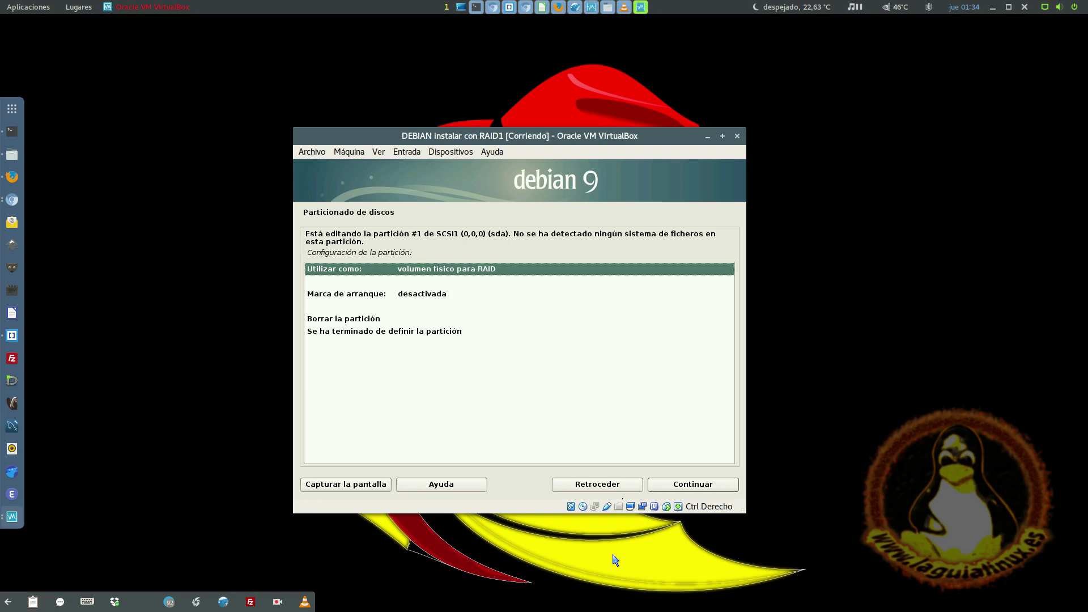
pyautogui.press('Down')
pyautogui.press('Down')
pyautogui.press('Down')
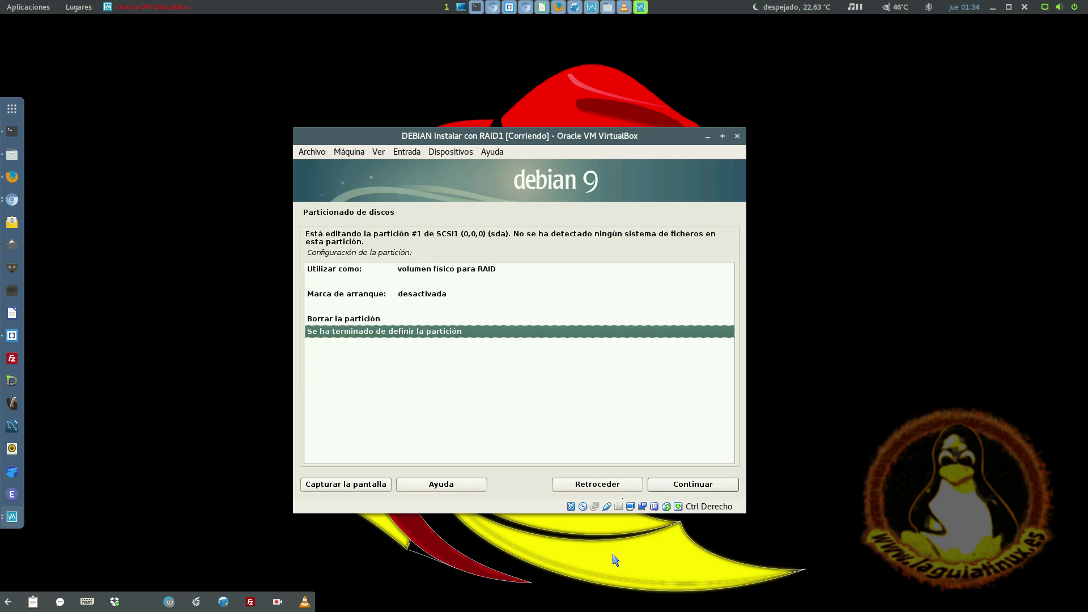
pyautogui.press('Return')
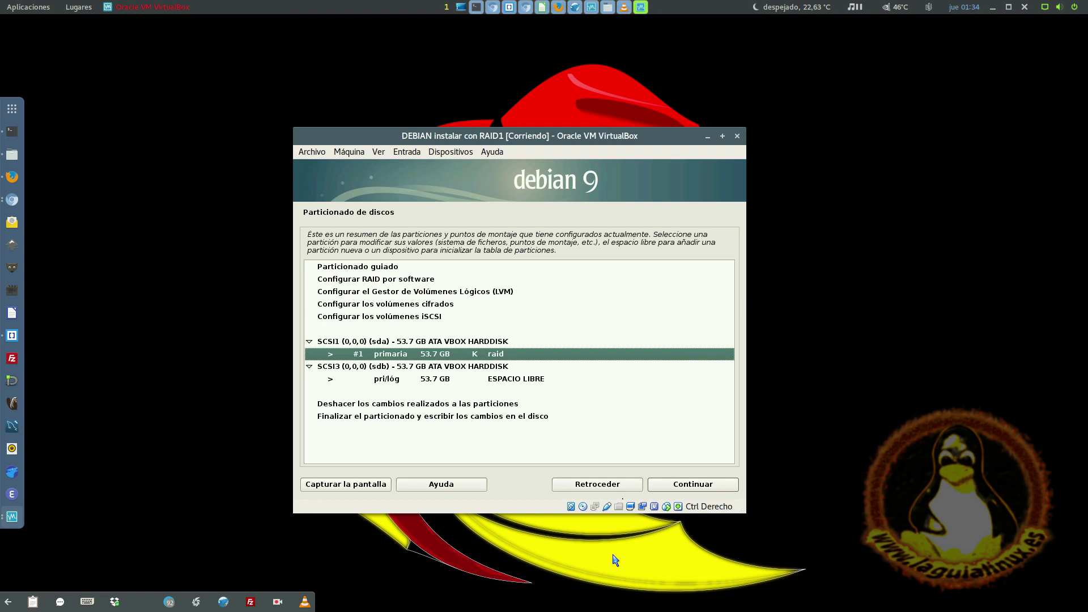
pyautogui.press('Down')
# - Create a new 53.7 GB partition in the free space on sdb
pyautogui.press('Up')
pyautogui.press('Down')
pyautogui.press('Down')
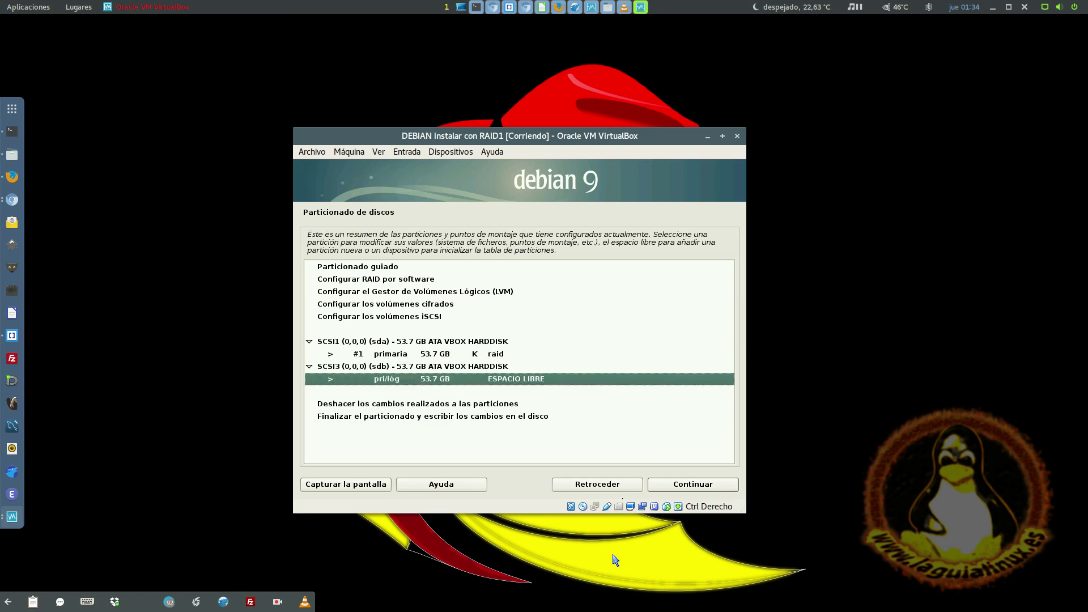
pyautogui.press('Return')
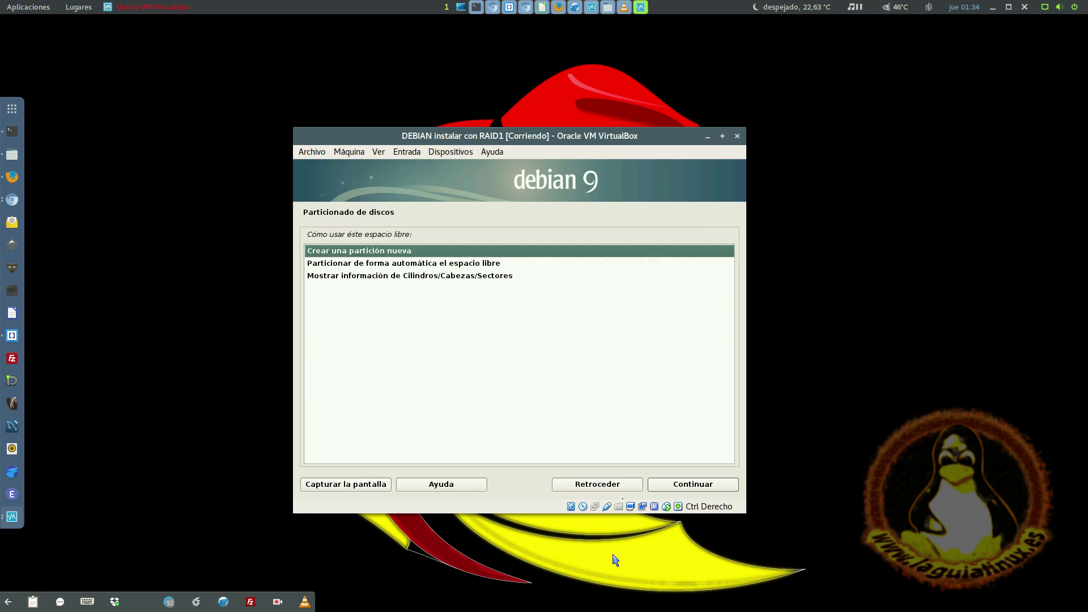
pyautogui.press('Return')
pyautogui.press('Return')
pyautogui.press('Return')
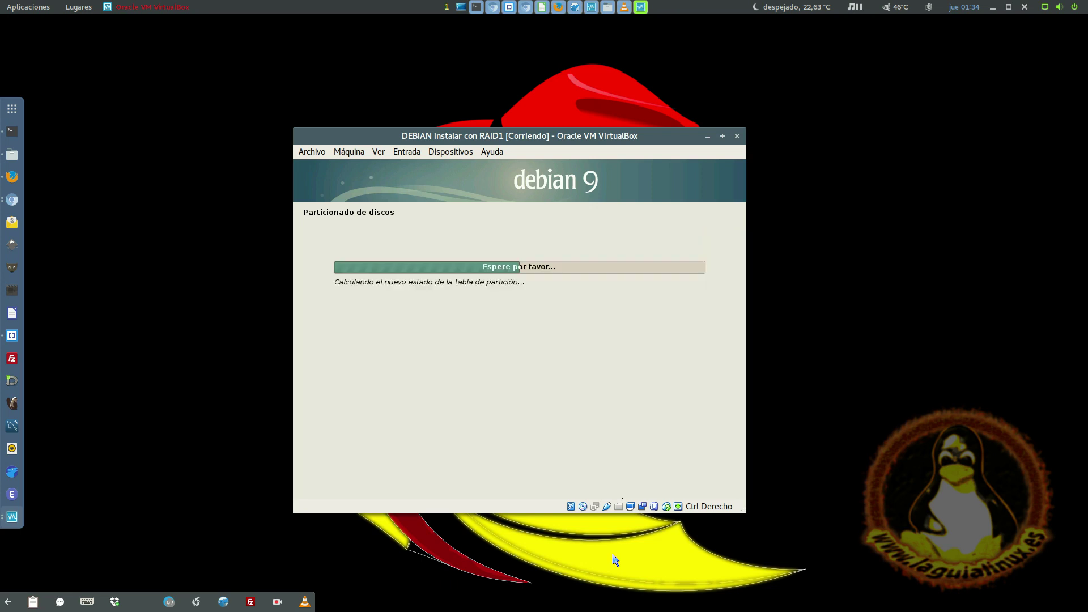
# - Make the sdb partition primary and use it as a RAID physical volume
pyautogui.press('Return')
pyautogui.press('Down')
pyautogui.press('Down')
pyautogui.press('Down')
pyautogui.press('Down')
pyautogui.press('Down')
pyautogui.press('Down')
pyautogui.press('Down')
pyautogui.press('Down')
pyautogui.press('Down')
pyautogui.press('Down')
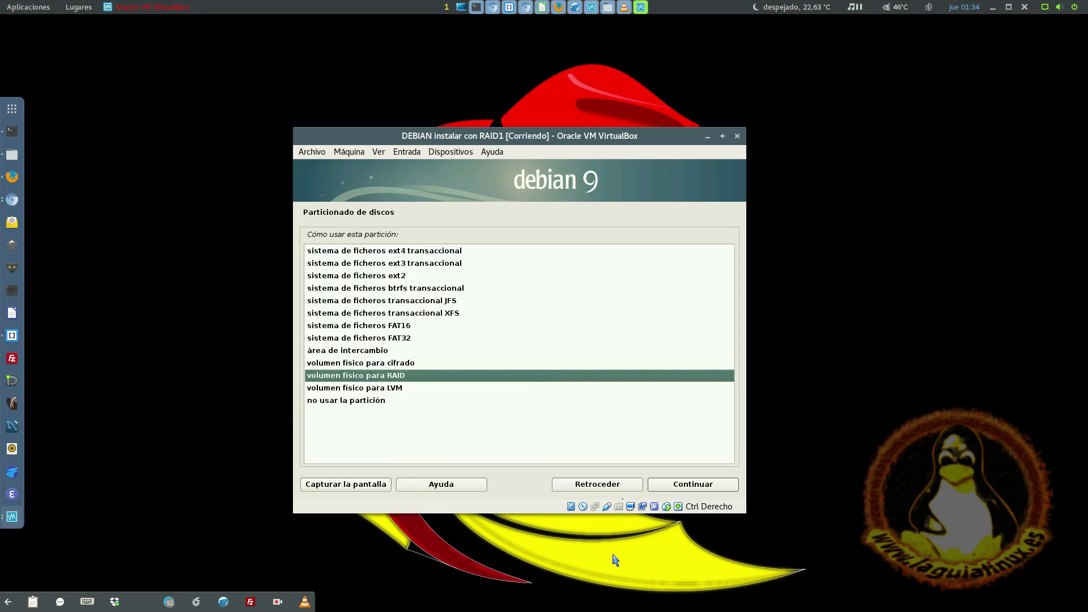
pyautogui.press('Return')
pyautogui.press('Down')
pyautogui.press('Down')
pyautogui.press('Down')
pyautogui.press('Return')
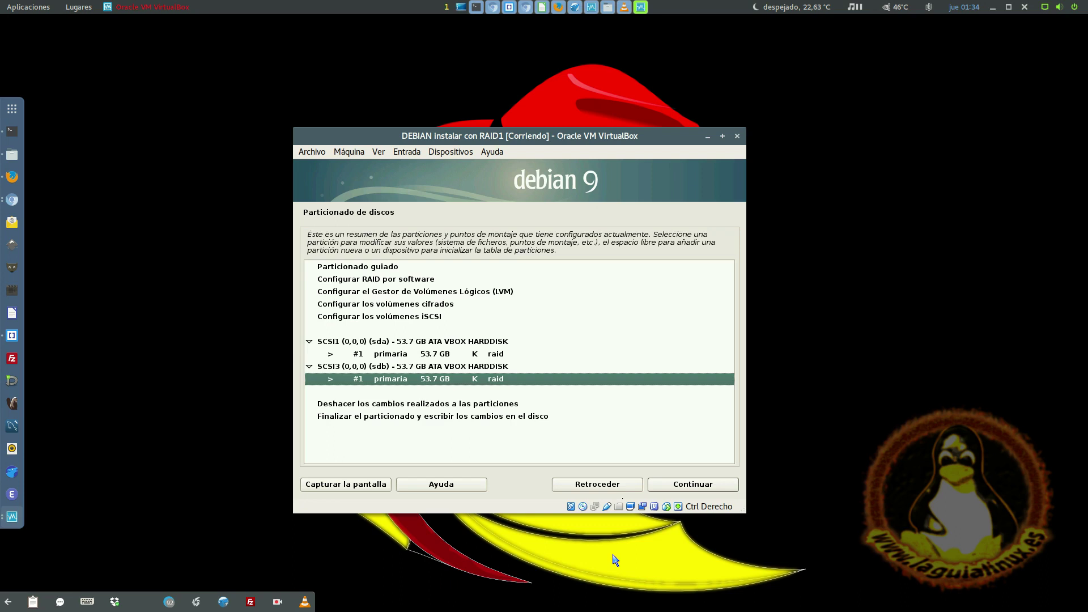
pyautogui.press('Up')
pyautogui.press('Up')
pyautogui.press('Down')
pyautogui.press('Down')
pyautogui.press('Down')
pyautogui.press('Up')
pyautogui.press('Up')
pyautogui.press('Up')
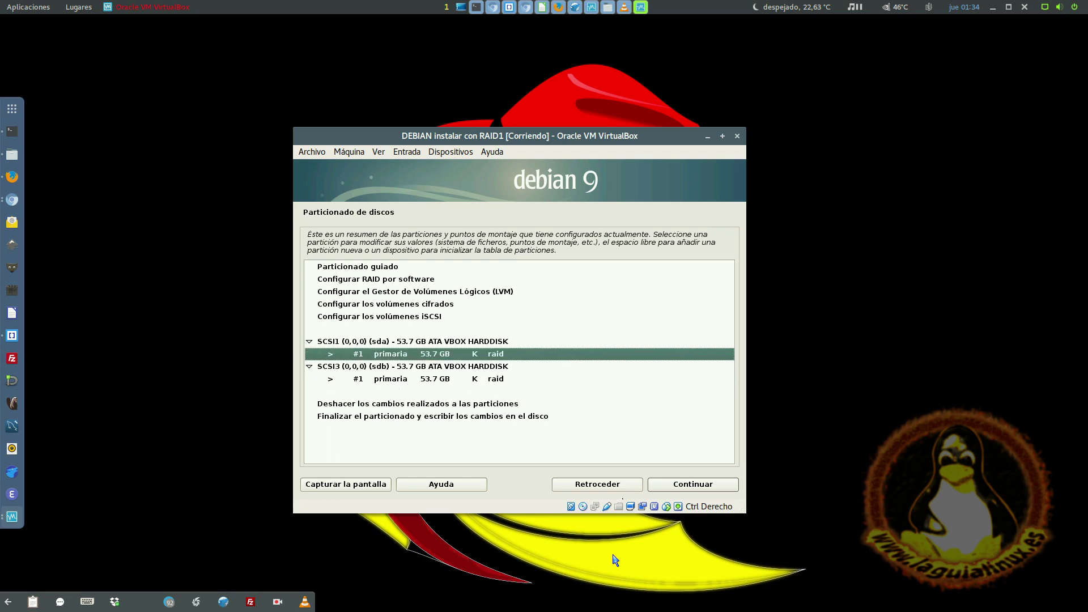
pyautogui.press('Down')
pyautogui.press('Down')
# - Choose Configurar RAID por software and confirm writing the partition changes to the disks
pyautogui.press('Up')
pyautogui.press('Up')
pyautogui.press('Up')
pyautogui.press('Up')
pyautogui.press('Up')
pyautogui.press('Up')
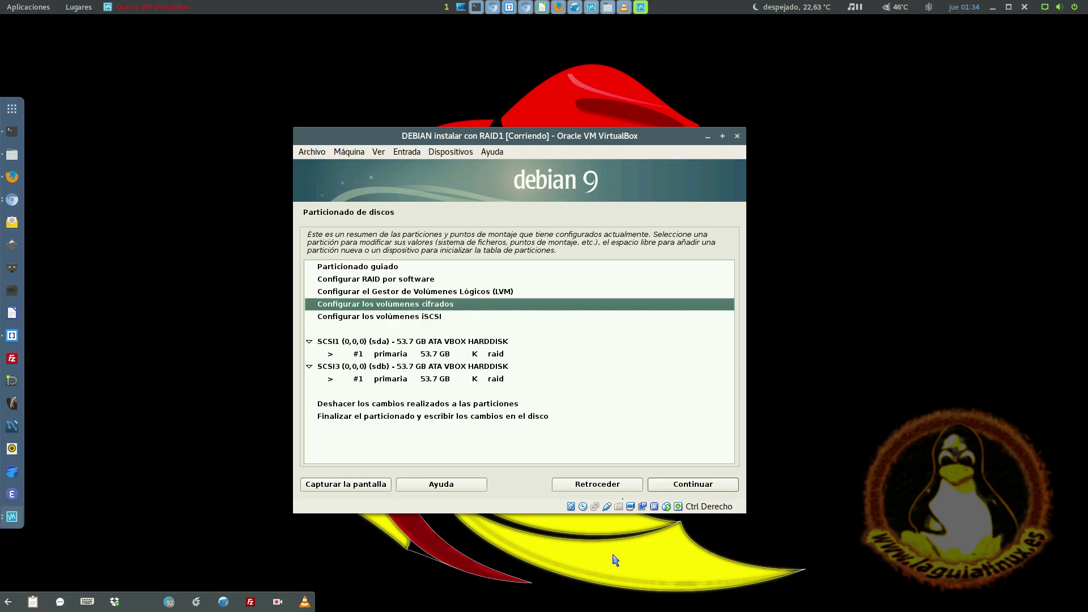
pyautogui.press('Up')
pyautogui.press('Up')
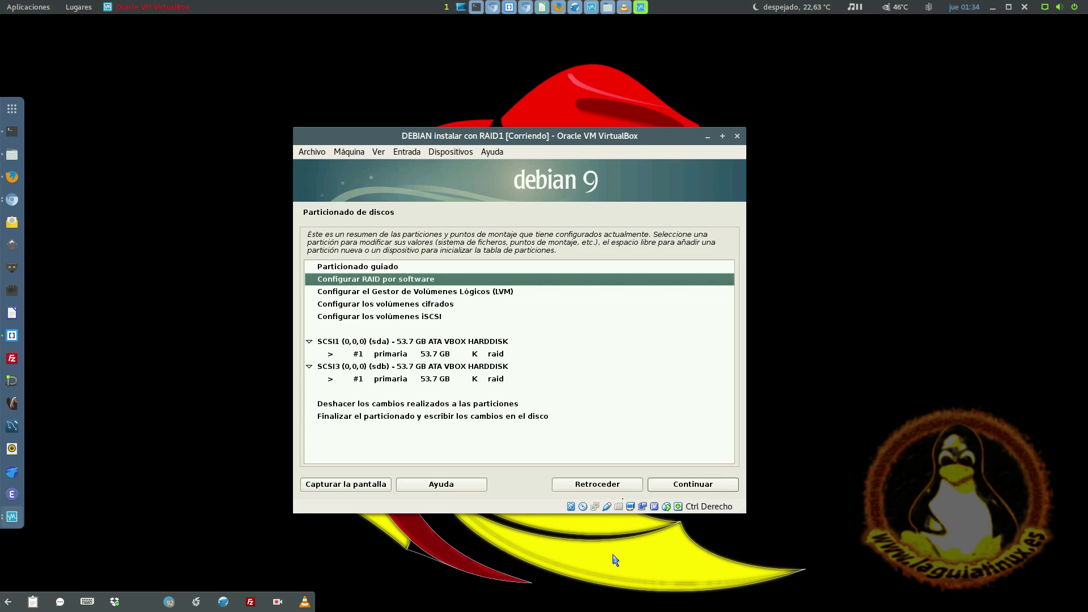
pyautogui.press('Return')
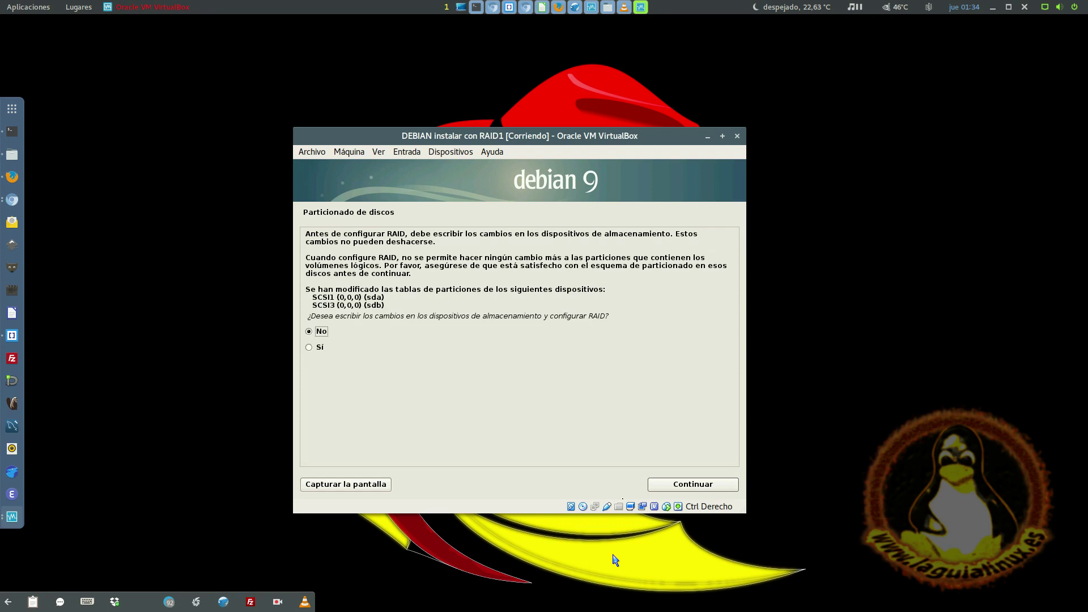
pyautogui.press('Down')
pyautogui.press('Return')
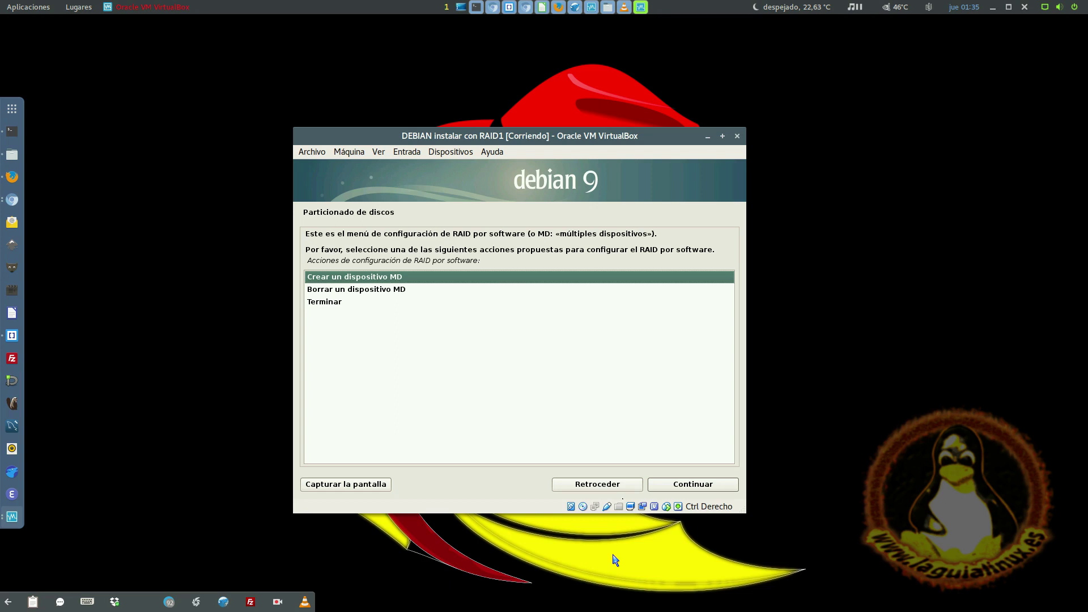
# - Create a new MD device with RAID1 as its array type
pyautogui.press('Down')
pyautogui.press('Up')
pyautogui.press('Return')
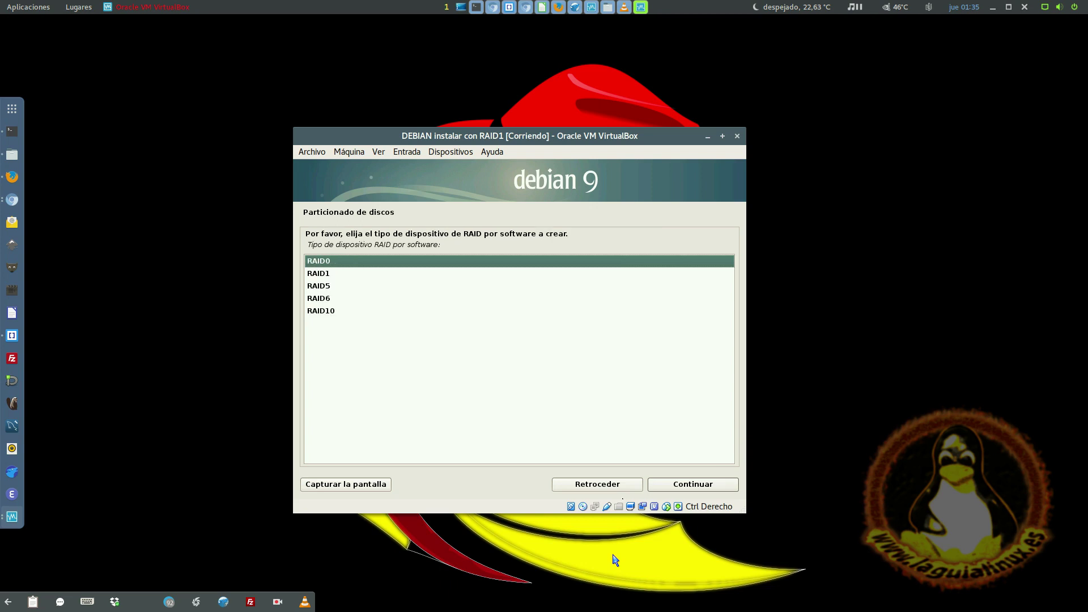
pyautogui.press('Down')
pyautogui.press('Down')
pyautogui.press('Down')
pyautogui.press('Down')
pyautogui.press('Up')
pyautogui.press('Up')
pyautogui.press('Up')
pyautogui.press('Up')
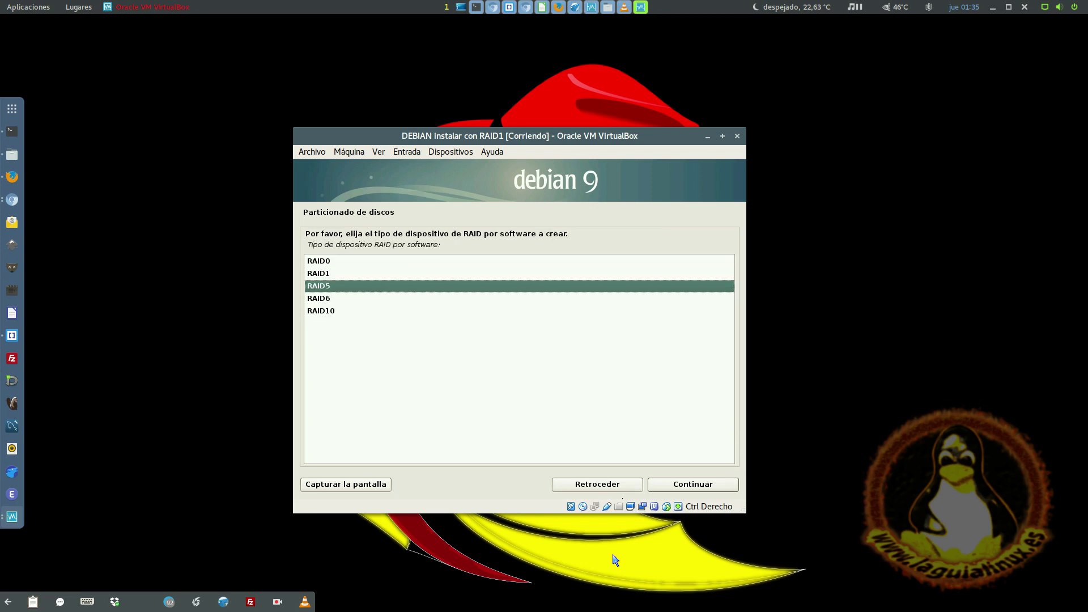
pyautogui.press('Down')
pyautogui.press('Down')
pyautogui.press('Down')
pyautogui.press('Down')
pyautogui.press('Up')
pyautogui.press('Up')
pyautogui.press('Up')
pyautogui.press('Up')
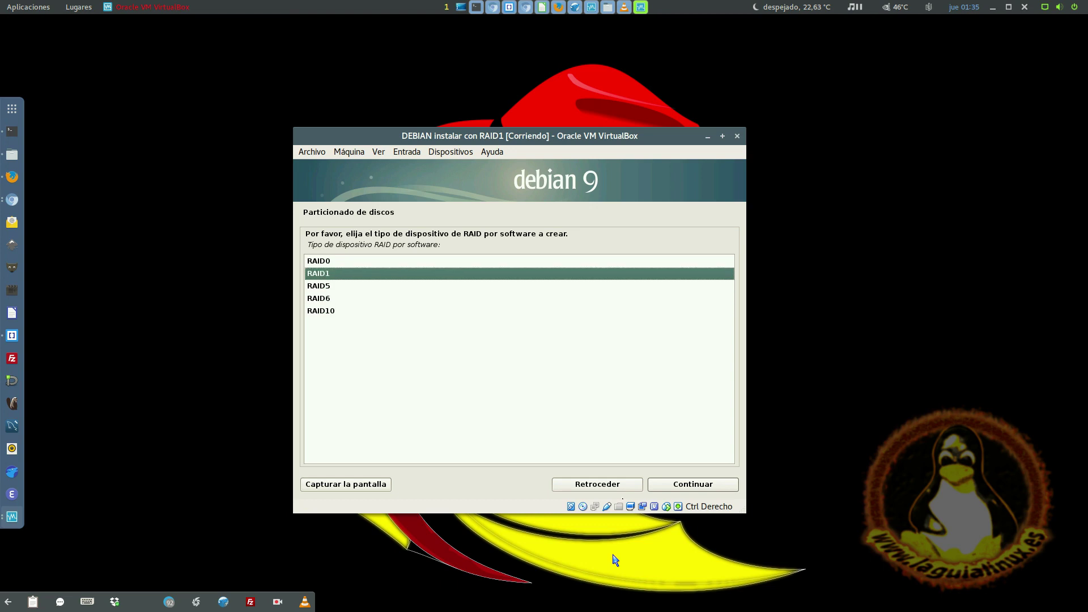
pyautogui.press('Down')
pyautogui.press('Return')
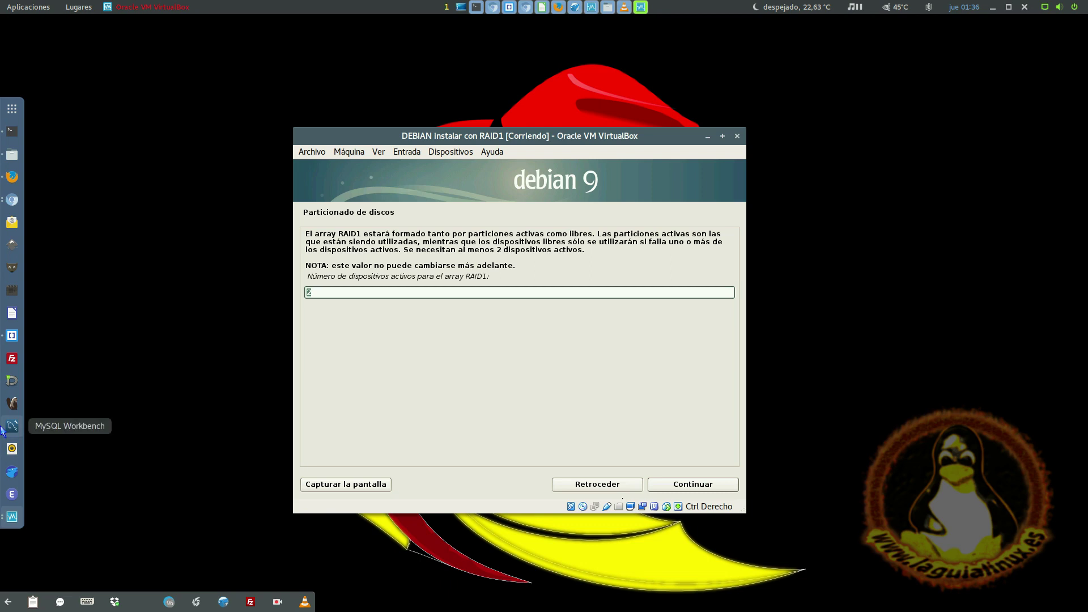
# - Give the RAID1 array 2 active and 0 spare devices, selecting /dev/sda1 and /dev/sdb1
pyautogui.press('Return')
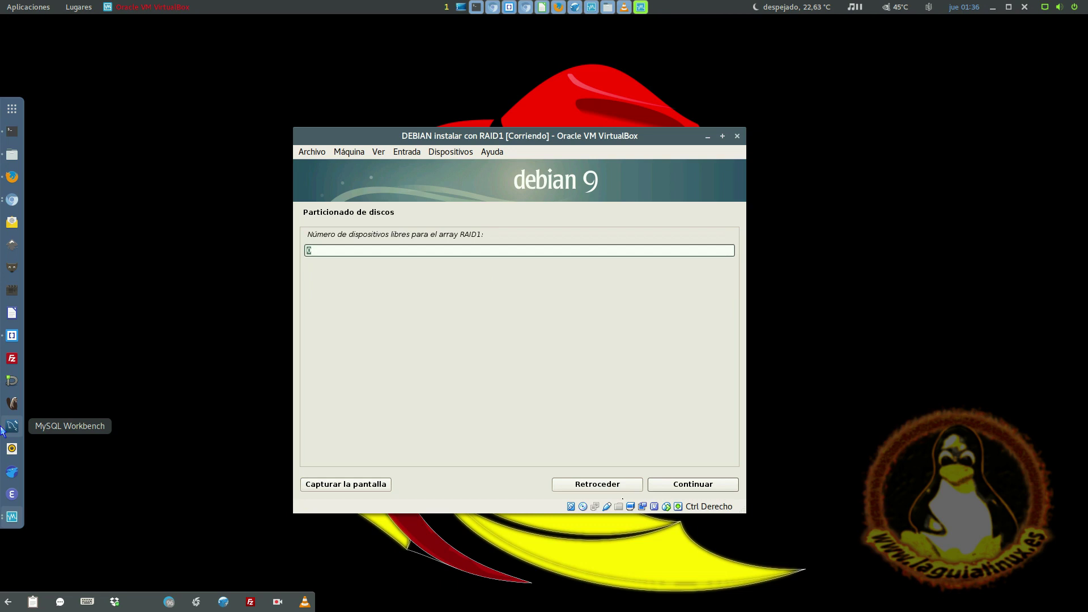
pyautogui.press('Return')
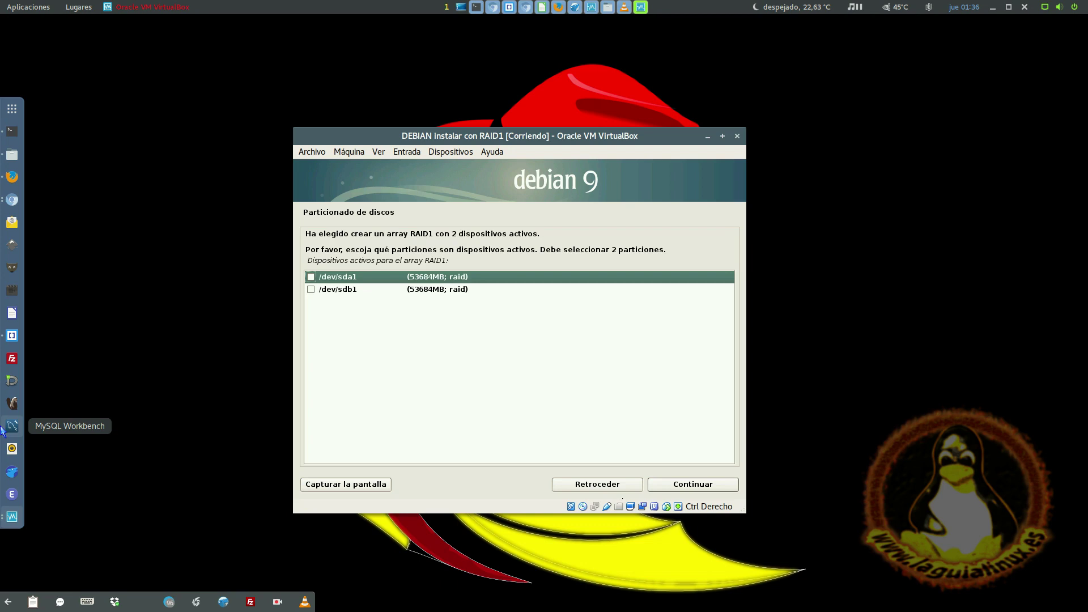
pyautogui.press('Down')
pyautogui.press('space')
pyautogui.press('Up')
pyautogui.press('Down')
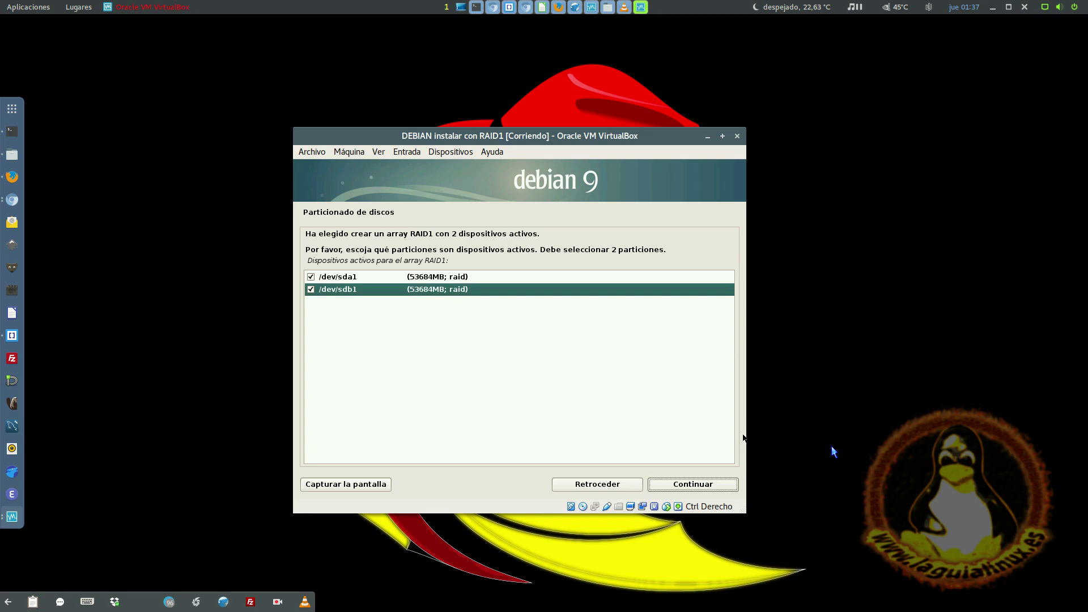
pyautogui.press('Tab')
pyautogui.press('Return')
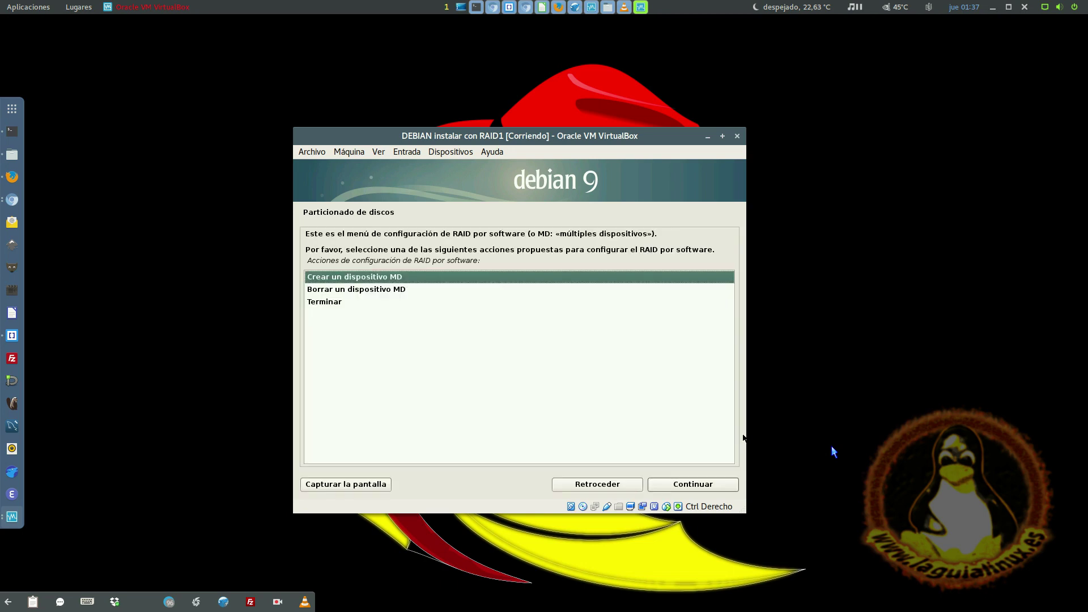
# - Finish the software RAID setup and review the new RAID1 device in the partition summary
pyautogui.press('Down')
pyautogui.press('Down')
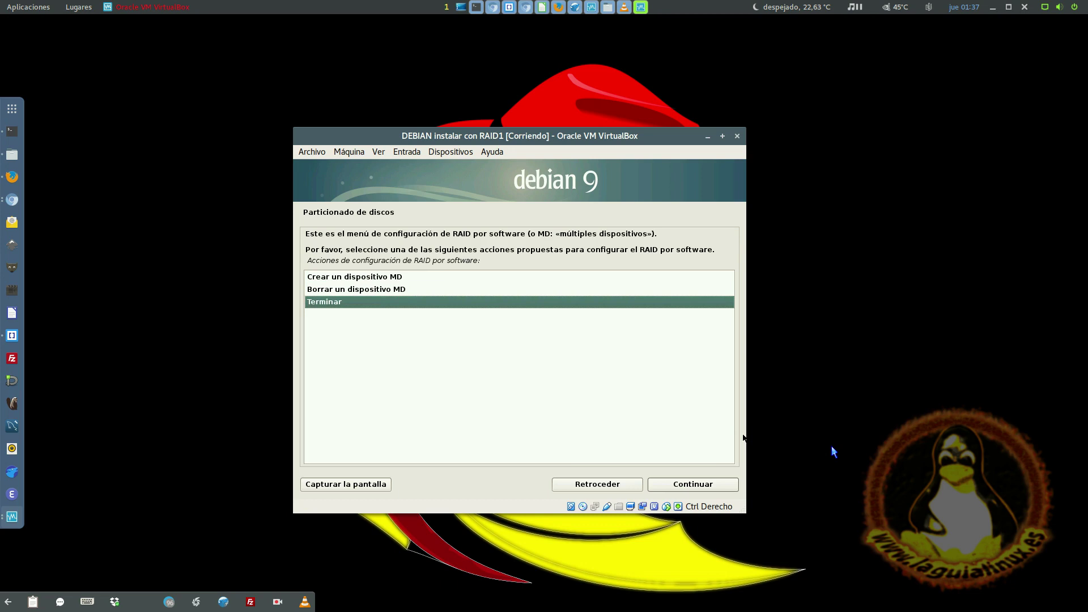
pyautogui.press('Return')
pyautogui.press('Down')
pyautogui.press('Down')
pyautogui.press('Down')
pyautogui.press('Down')
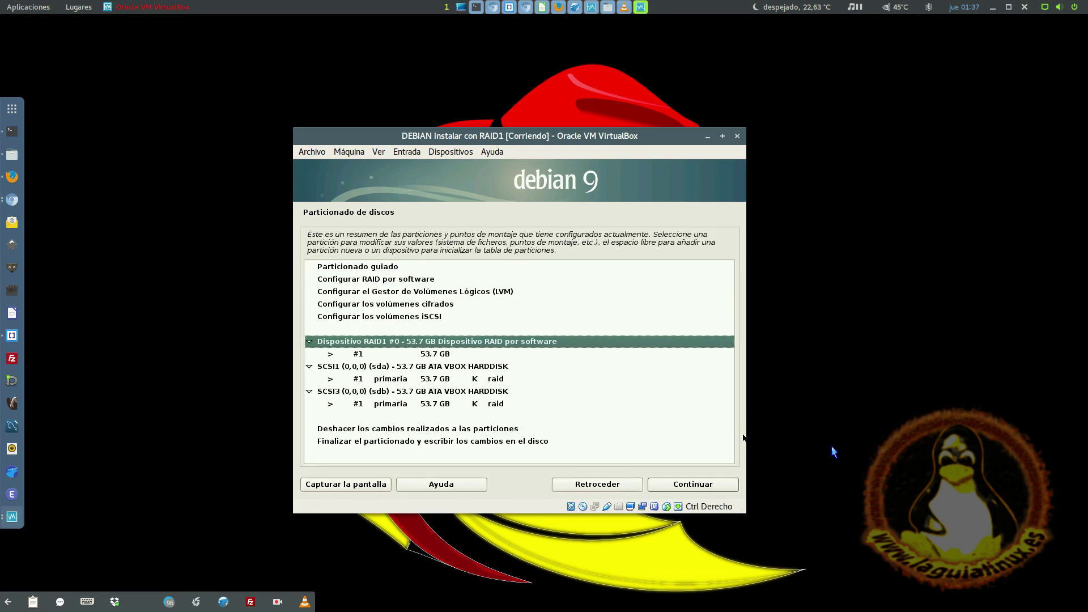
pyautogui.press('Down')
pyautogui.press('Up')
pyautogui.press('Down')
pyautogui.press('Down')
pyautogui.press('Down')
pyautogui.press('Down')
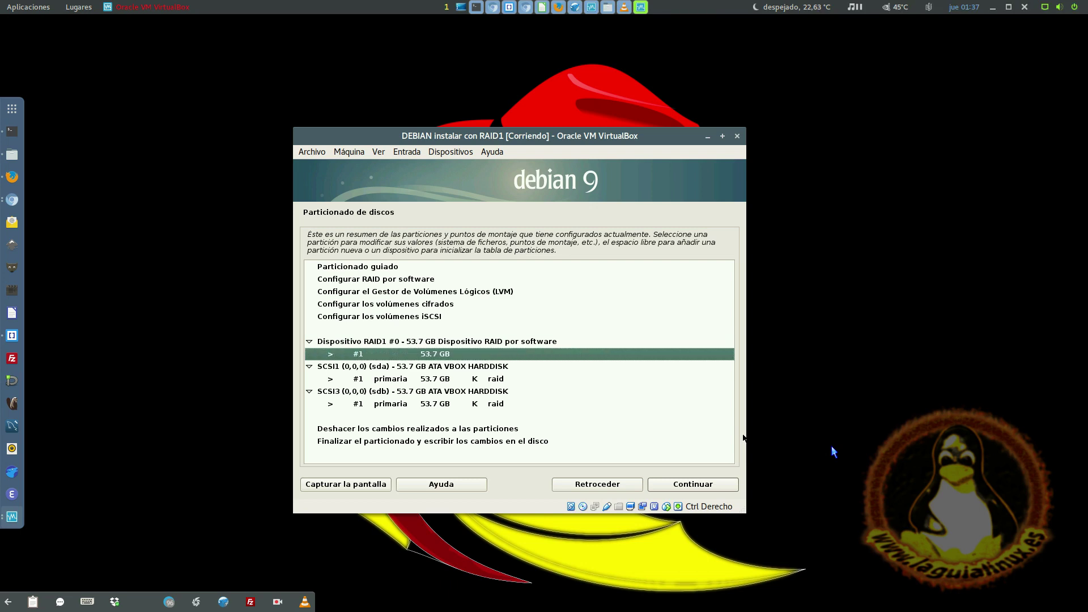
pyautogui.press('Up')
pyautogui.press('Up')
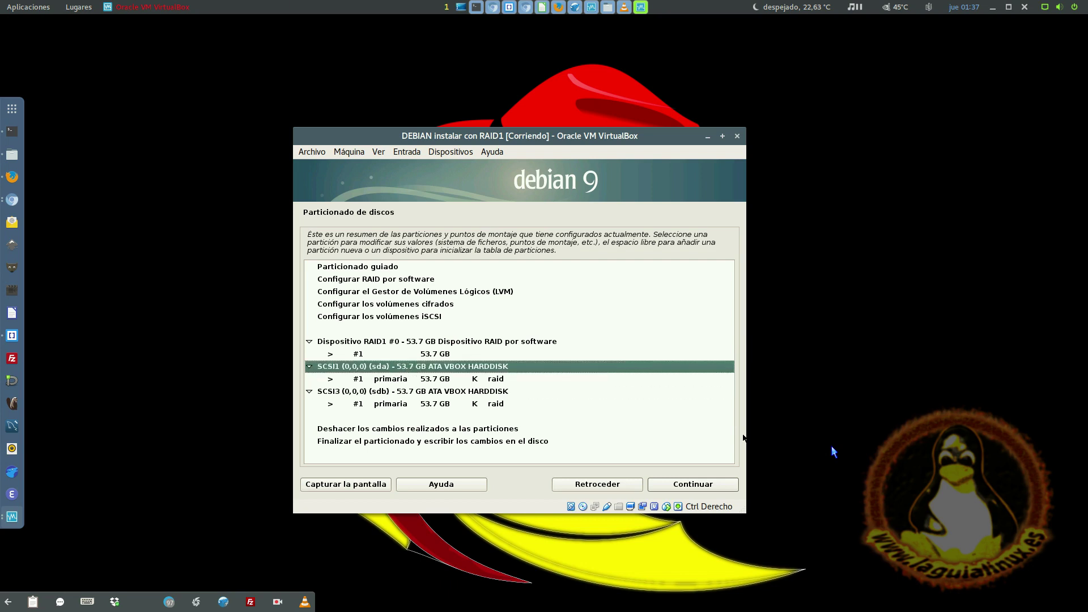
pyautogui.press('Down')
pyautogui.press('Down')
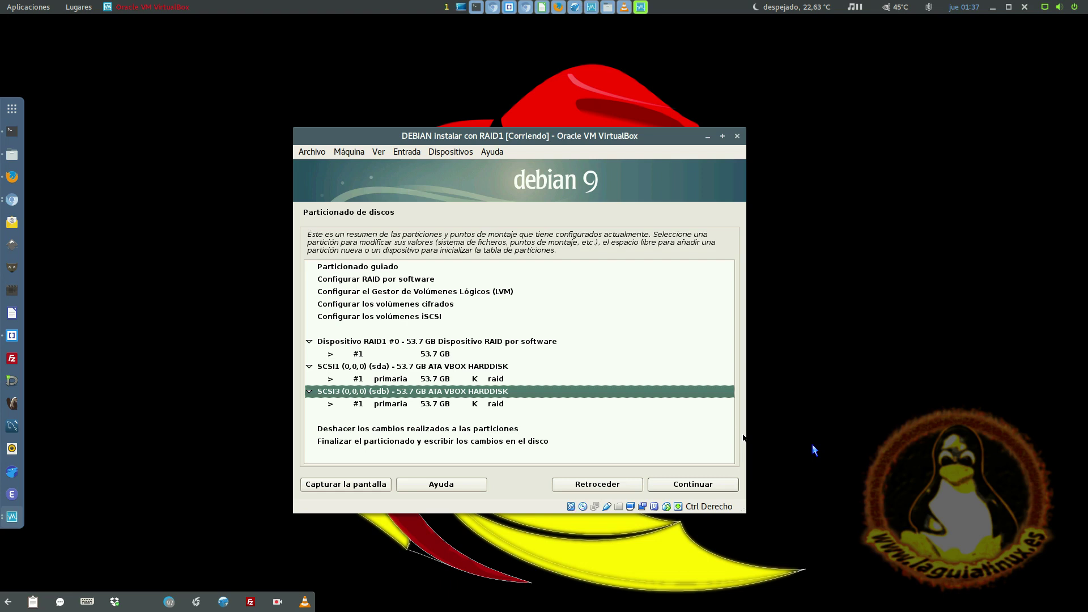
pyautogui.press('Up')
pyautogui.press('Up')
pyautogui.press('Down')
pyautogui.press('Down')
pyautogui.press('Up')
pyautogui.press('Up')
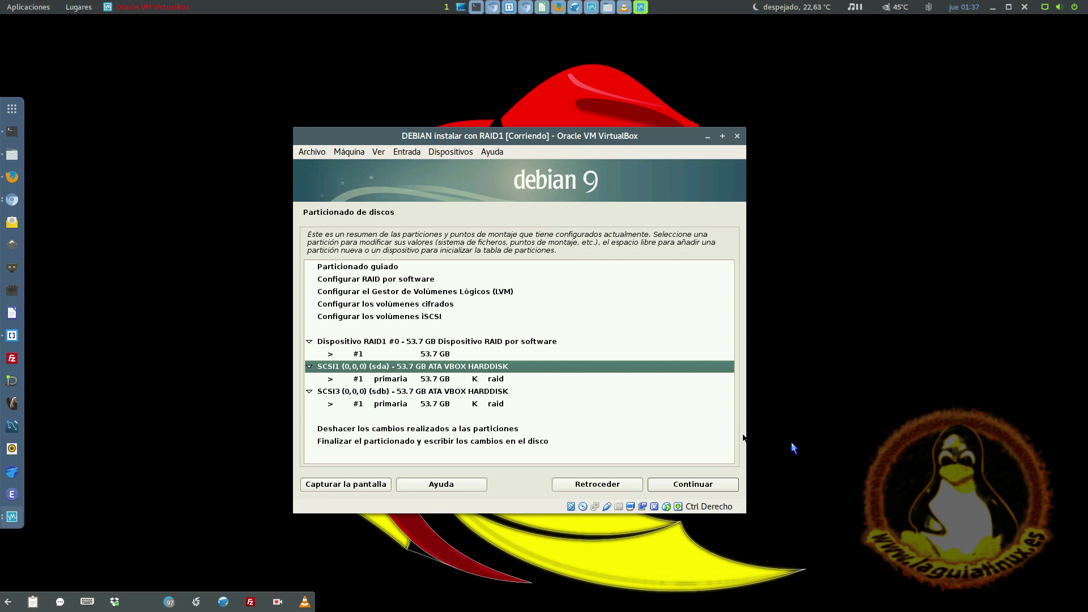
# - Select the 53.7 GB partition on RAID1 #0 and open its settings
pyautogui.press('Down')
pyautogui.press('Down')
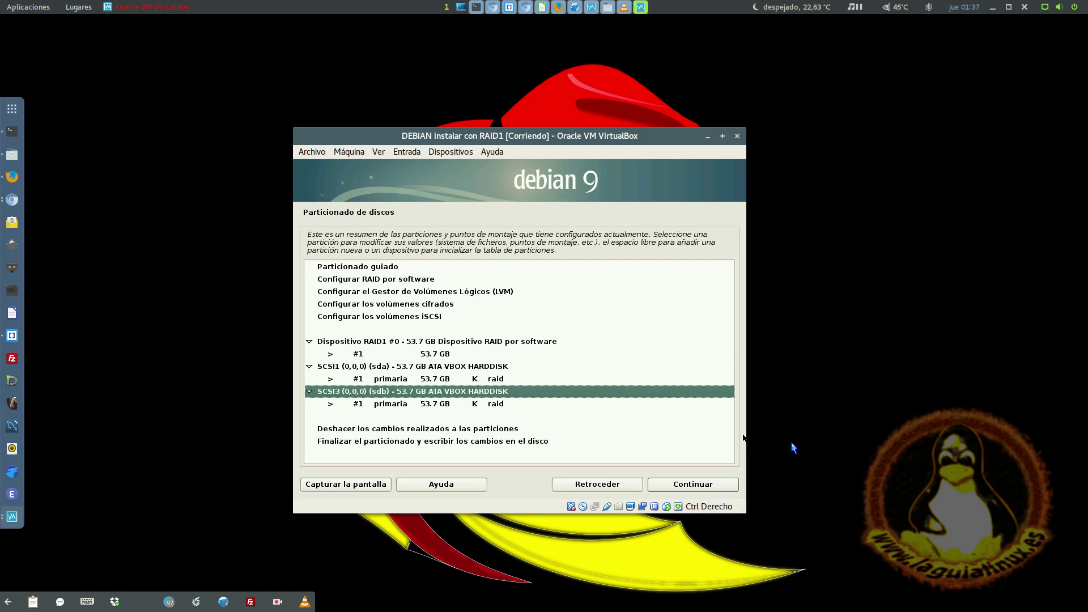
pyautogui.press('Up')
pyautogui.press('Up')
pyautogui.press('Down')
pyautogui.press('Down')
pyautogui.press('Down')
pyautogui.press('Up')
pyautogui.press('Up')
pyautogui.press('Up')
pyautogui.press('Down')
pyautogui.press('Down')
pyautogui.press('Up')
pyautogui.press('Up')
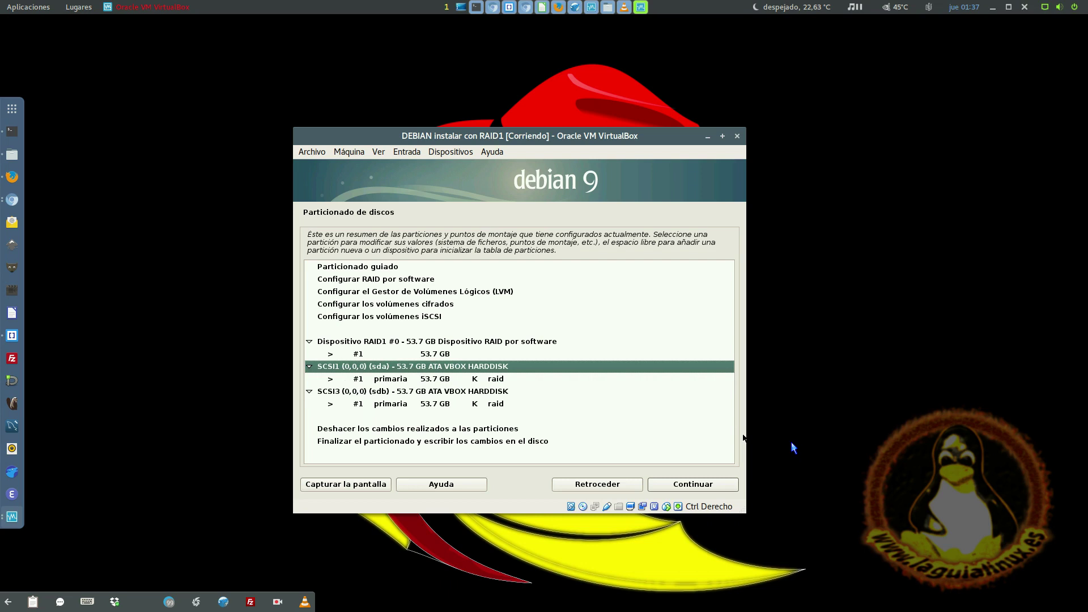
pyautogui.press('Up')
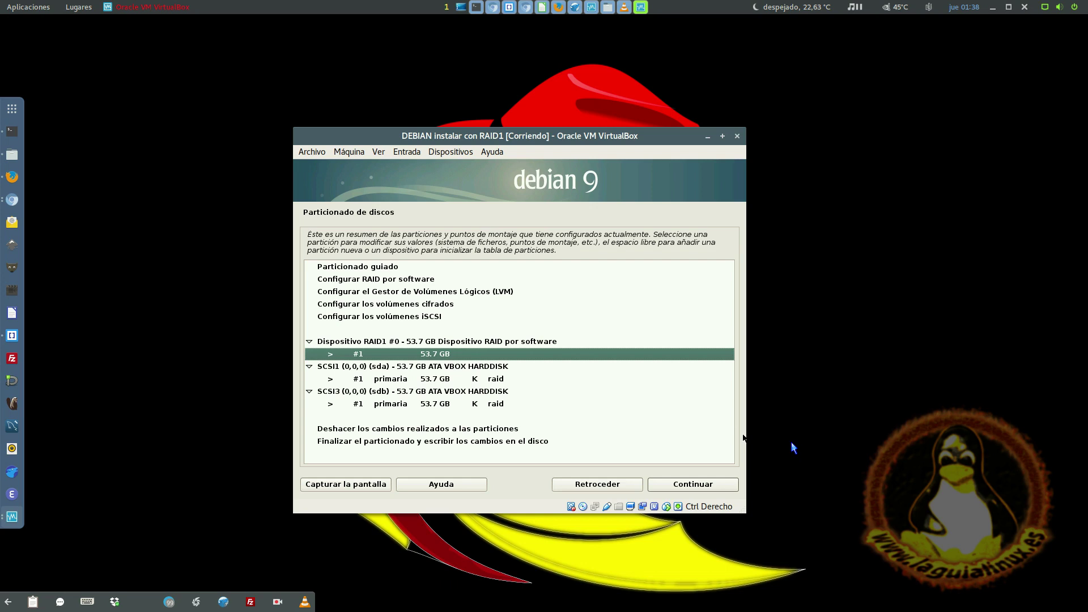
pyautogui.press('Down')
pyautogui.press('Up')
pyautogui.press('Up')
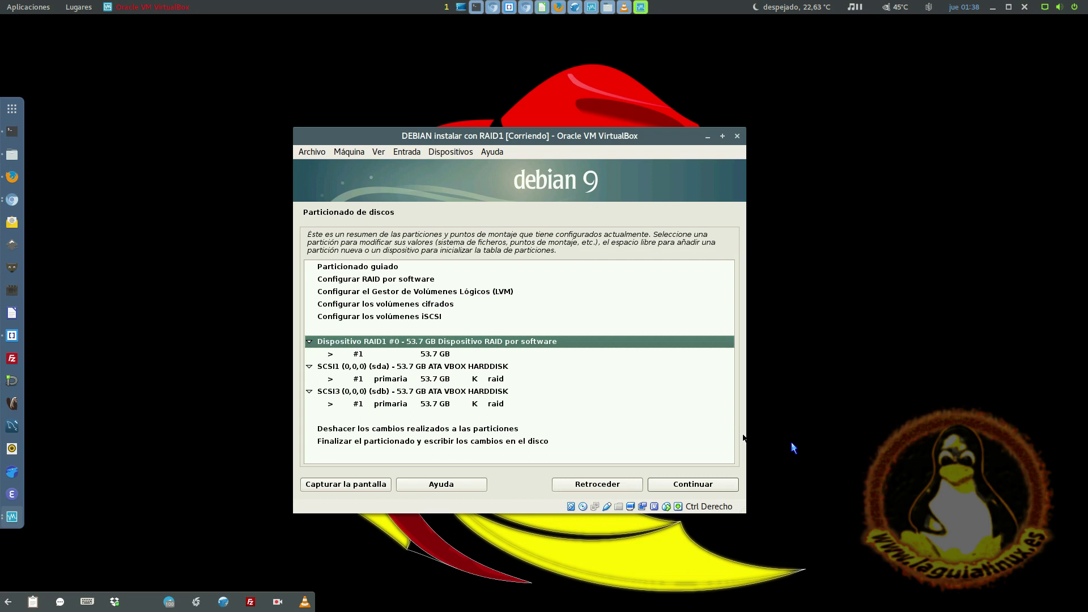
pyautogui.press('Down')
pyautogui.press('Up')
pyautogui.press('Down')
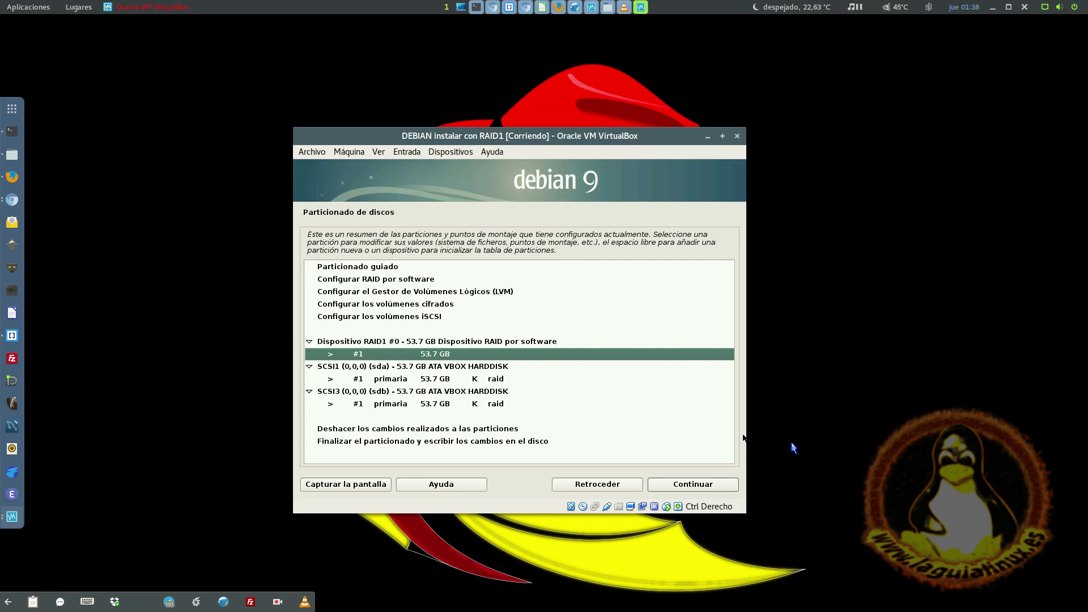
pyautogui.press('Return')
# - Set the RAID1 partition to an ext4 filesystem mounted at /
pyautogui.press('Up')
pyautogui.press('Up')
pyautogui.press('Up')
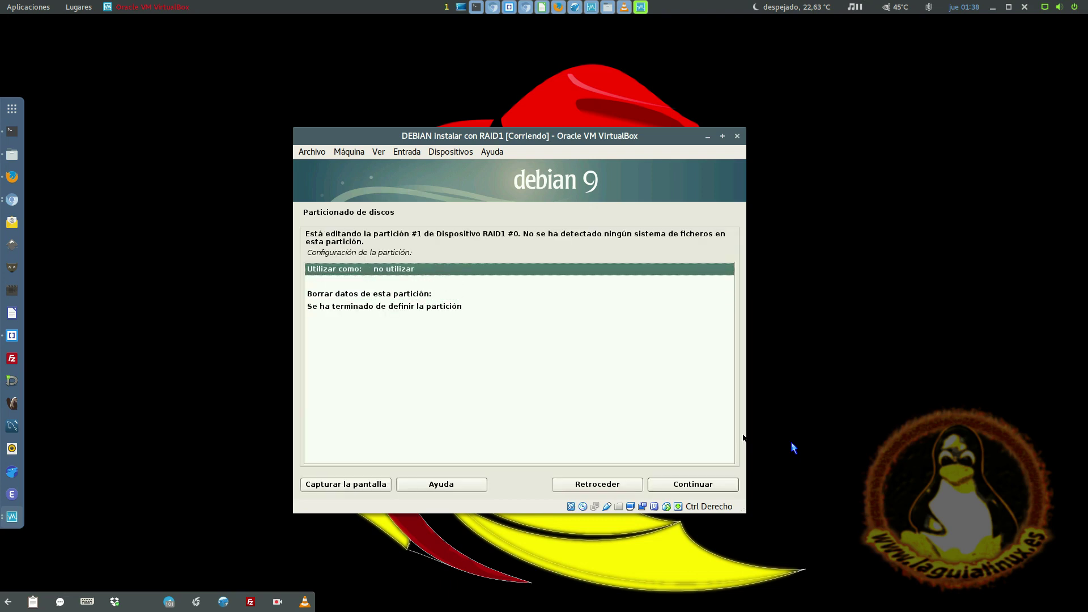
pyautogui.press('Return')
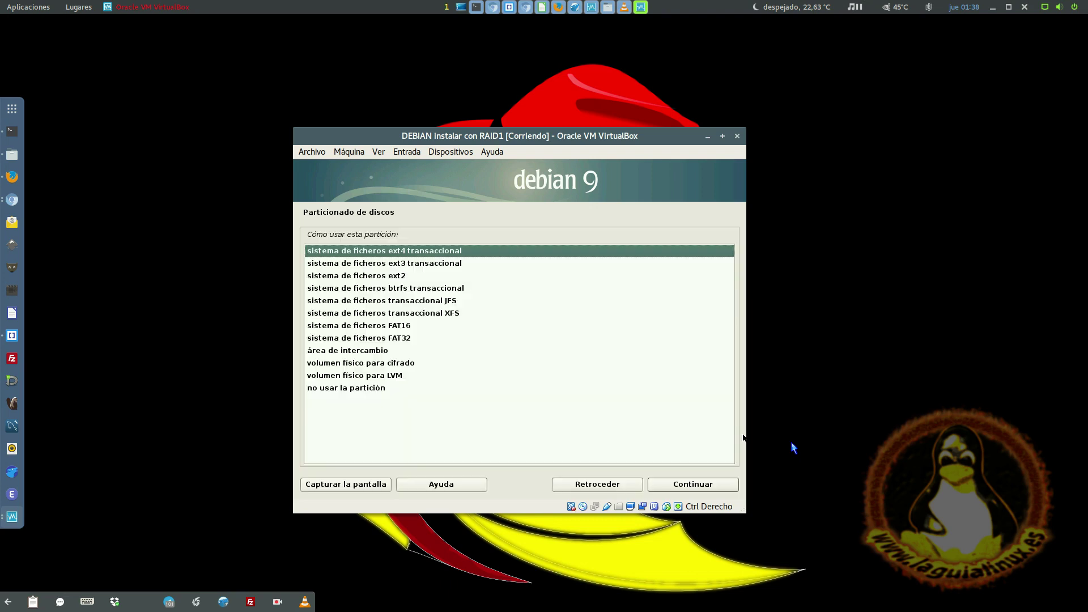
pyautogui.press('Down')
pyautogui.press('Down')
pyautogui.press('Down')
pyautogui.press('Down')
pyautogui.press('Down')
pyautogui.press('Down')
pyautogui.press('Down')
pyautogui.press('Down')
pyautogui.press('Down')
pyautogui.press('Down')
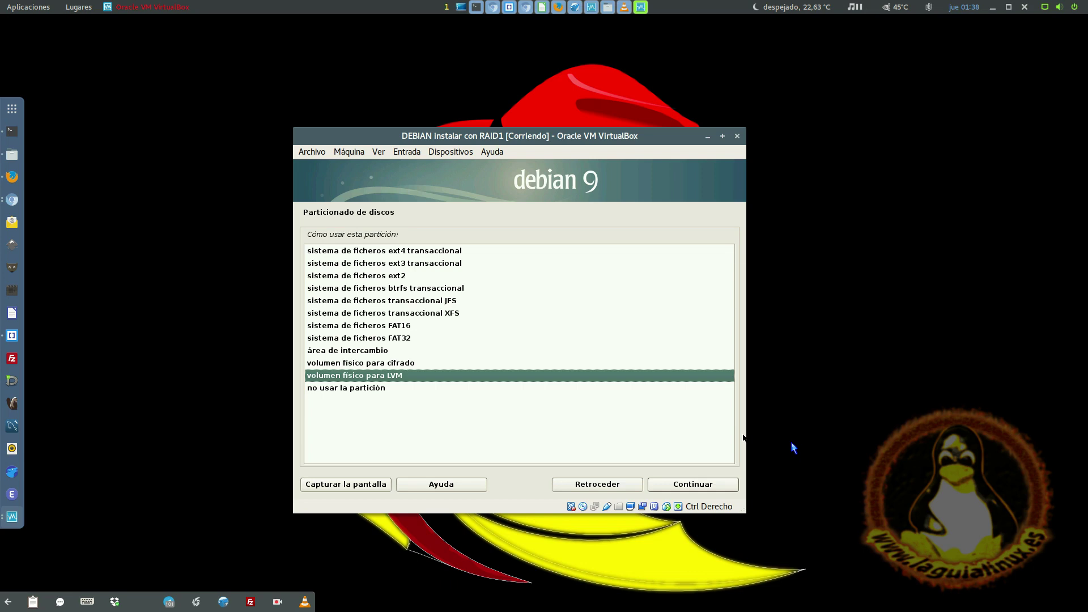
pyautogui.press('Return')
pyautogui.press('Return')
pyautogui.press('Up')
pyautogui.press('Up')
pyautogui.press('Up')
pyautogui.press('Up')
pyautogui.press('Up')
pyautogui.press('Up')
pyautogui.press('Up')
pyautogui.press('Up')
pyautogui.press('Up')
pyautogui.press('Up')
pyautogui.press('Return')
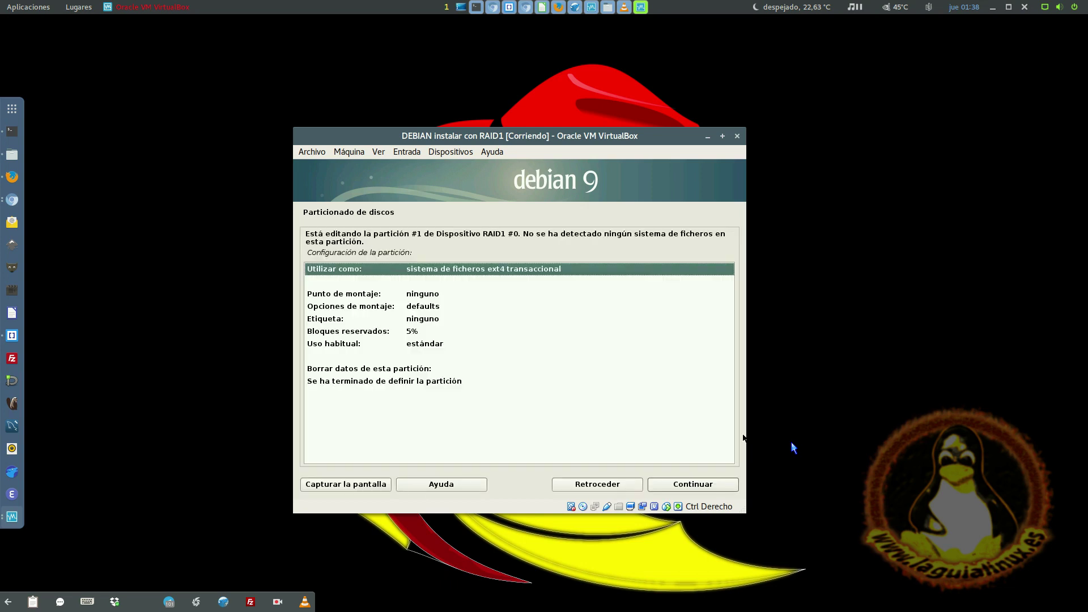
pyautogui.press('Down')
pyautogui.press('Return')
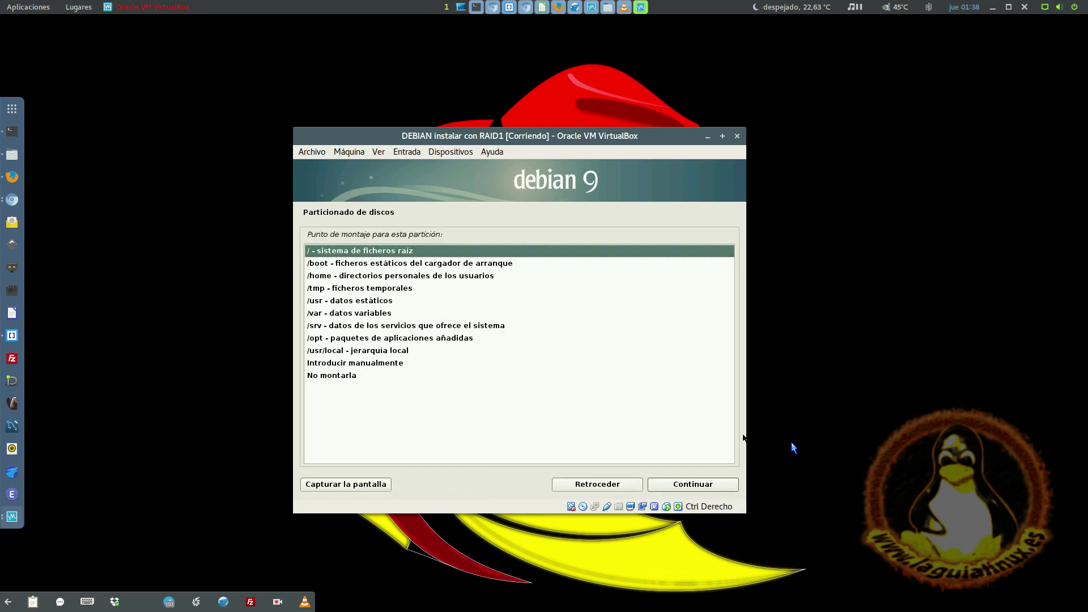
pyautogui.press('Return')
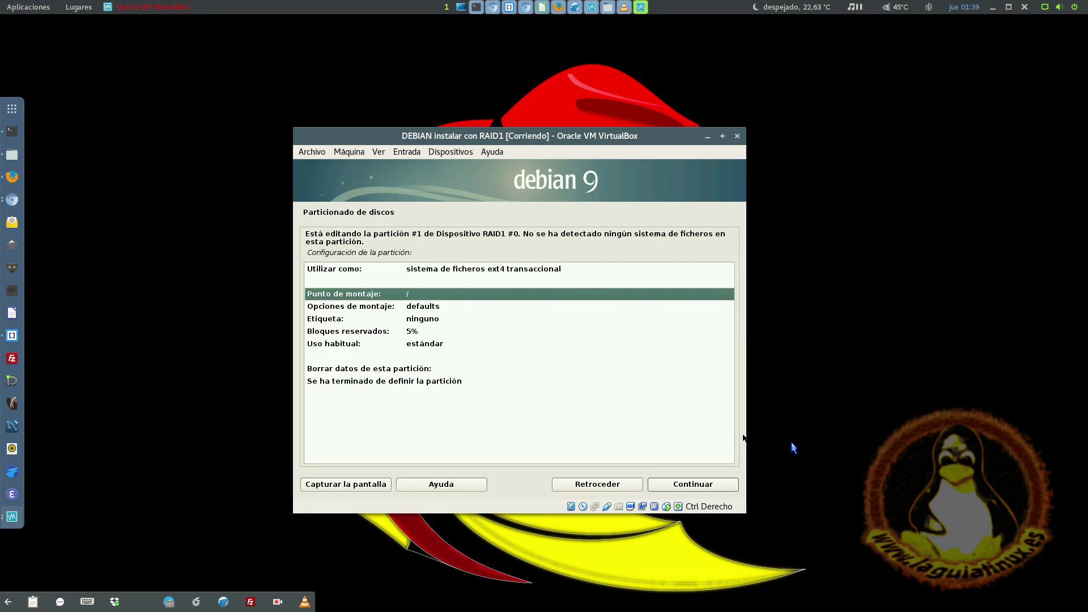
# - Label the partition DebMD and finish defining it
pyautogui.press('Down')
pyautogui.press('Down')
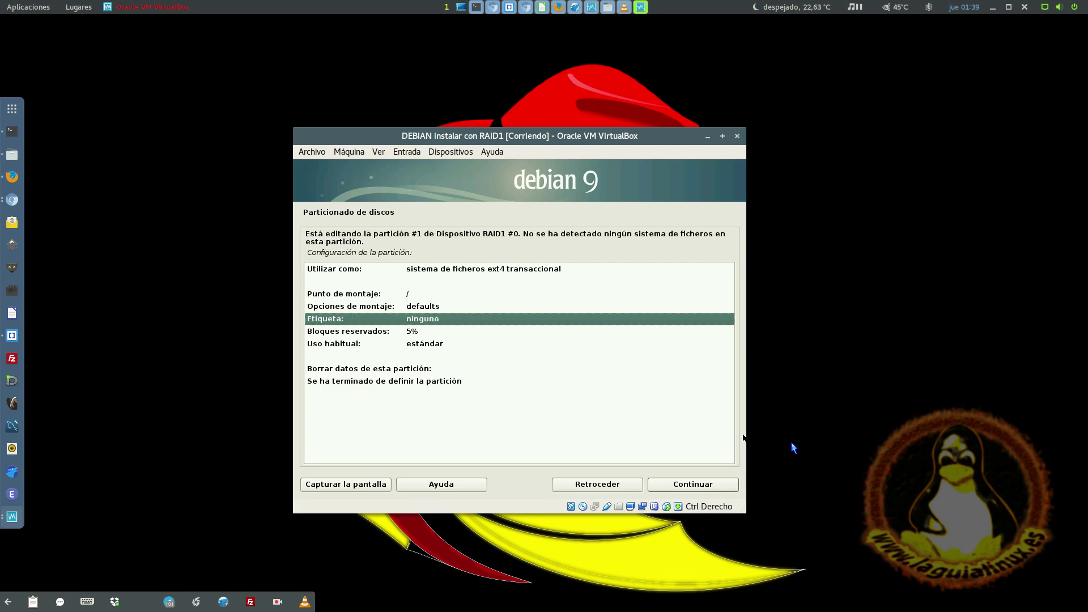
pyautogui.press('Return')
pyautogui.write('Debian')
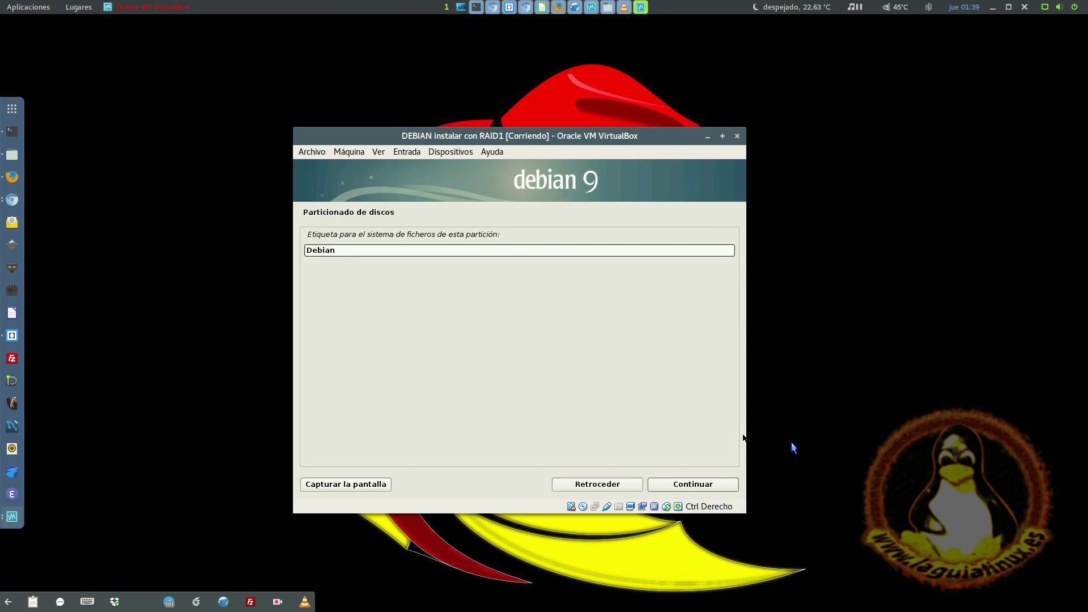
pyautogui.write('_RAI')
pyautogui.press('BackSpace')
pyautogui.press('BackSpace')
pyautogui.press('BackSpace')
pyautogui.press('BackSpace')
pyautogui.press('BackSpace')
pyautogui.press('BackSpace')
pyautogui.press('BackSpace')
pyautogui.write('nb')
pyautogui.press('BackSpace')
pyautogui.press('BackSpace')
pyautogui.write('bMD')
pyautogui.press('Return')
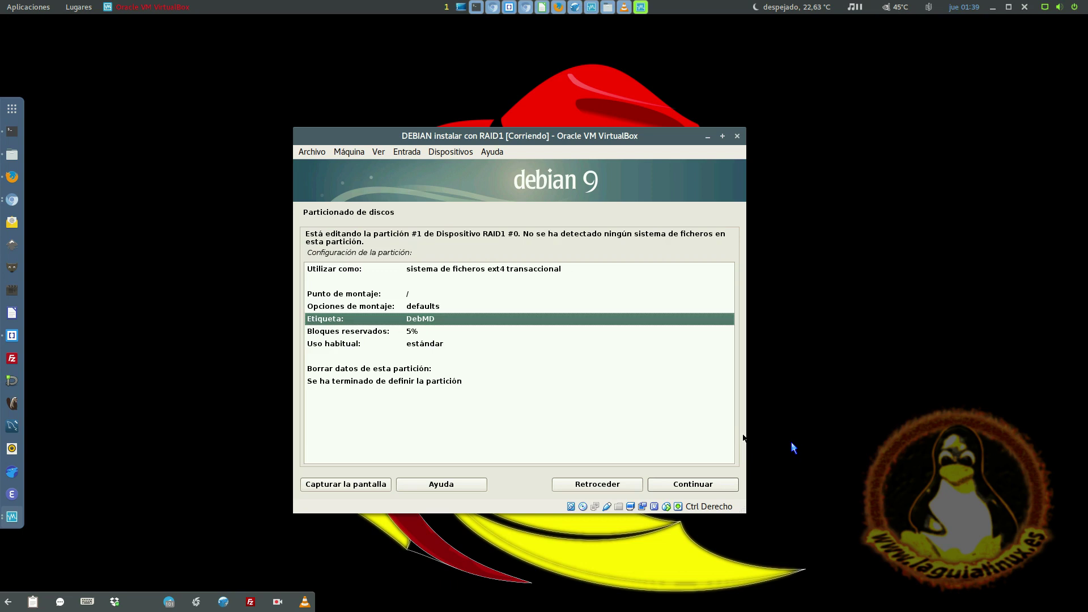
pyautogui.press('Down')
pyautogui.press('Down')
pyautogui.press('Down')
pyautogui.press('Down')
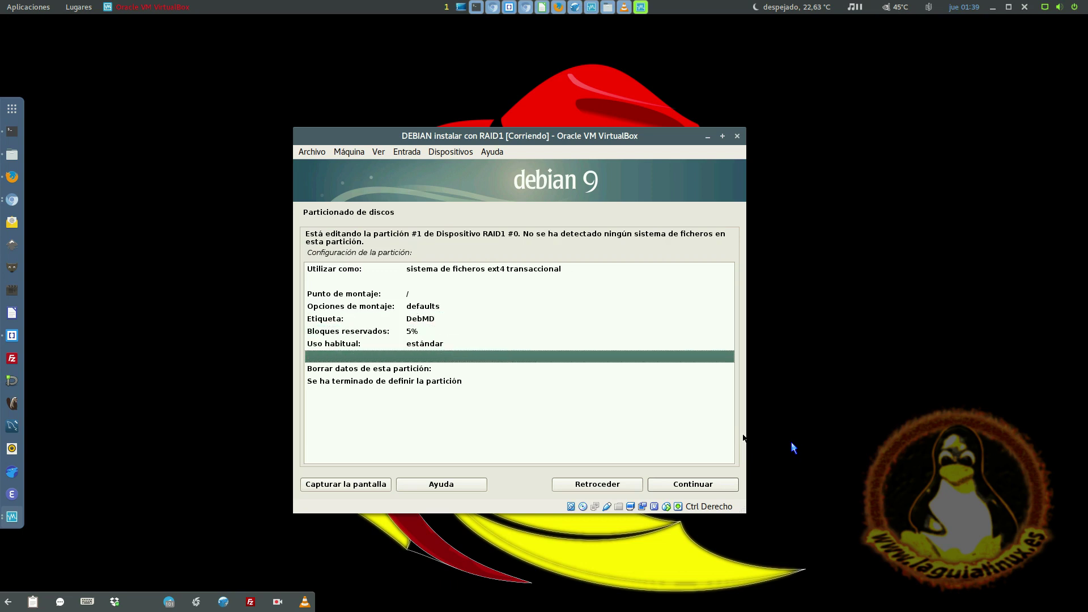
pyautogui.press('Down')
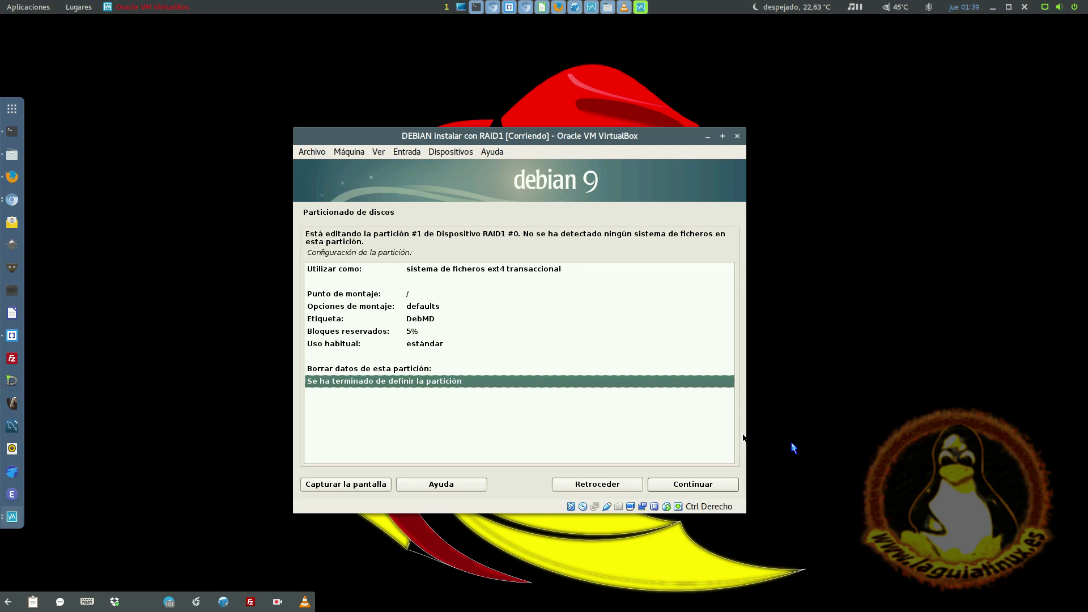
pyautogui.press('Return')
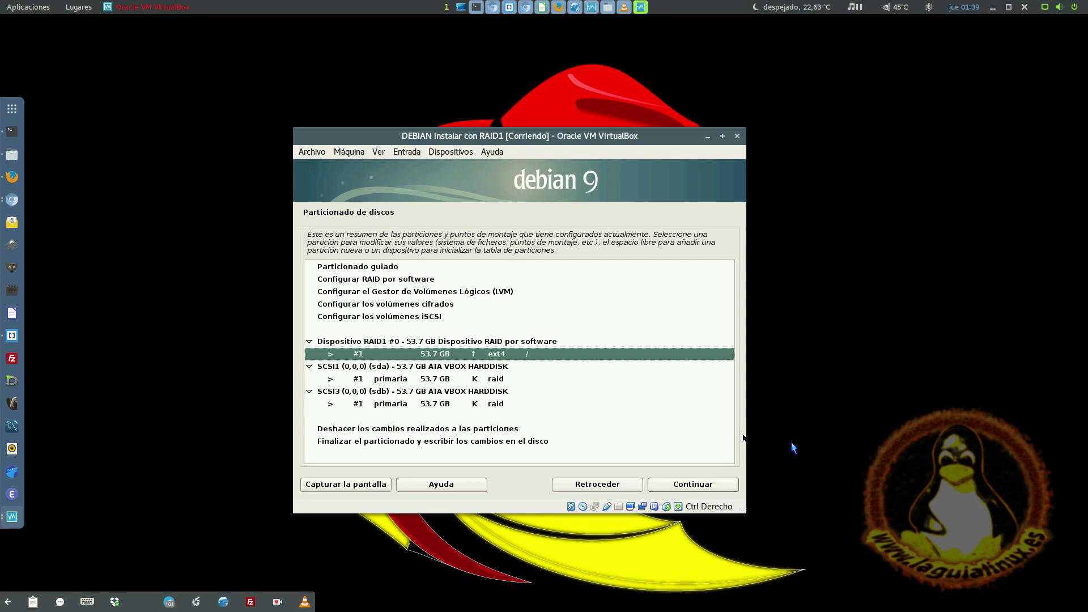
pyautogui.press('Down')
pyautogui.press('Down')
pyautogui.press('Down')
pyautogui.press('Up')
pyautogui.press('Up')
pyautogui.press('Up')
pyautogui.press('Down')
pyautogui.press('Down')
pyautogui.press('Down')
pyautogui.press('Down')
pyautogui.press('Down')
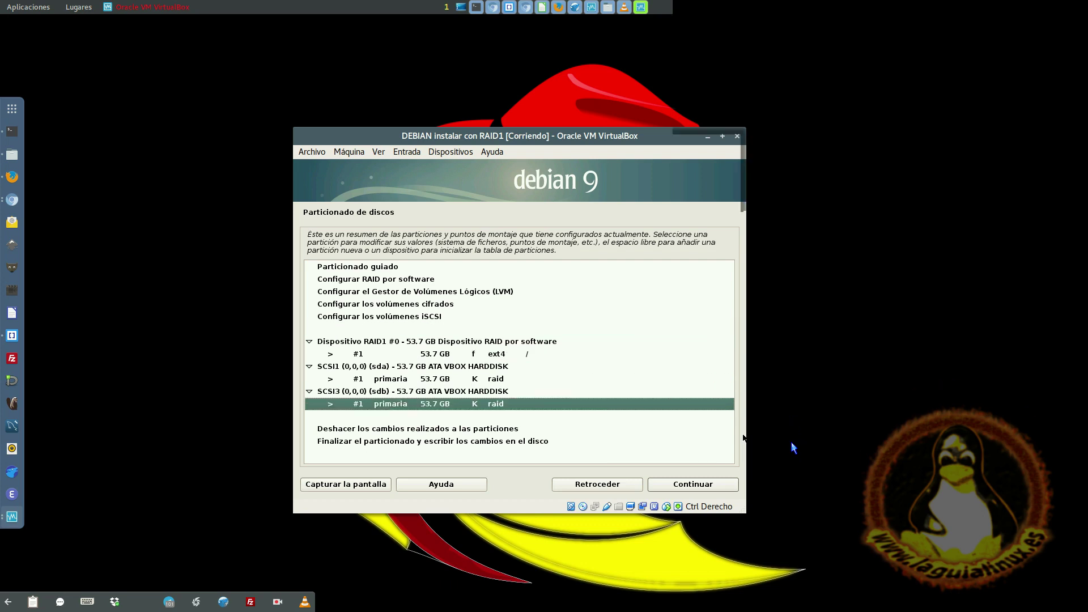
pyautogui.press('Up')
pyautogui.press('Up')
pyautogui.press('Up')
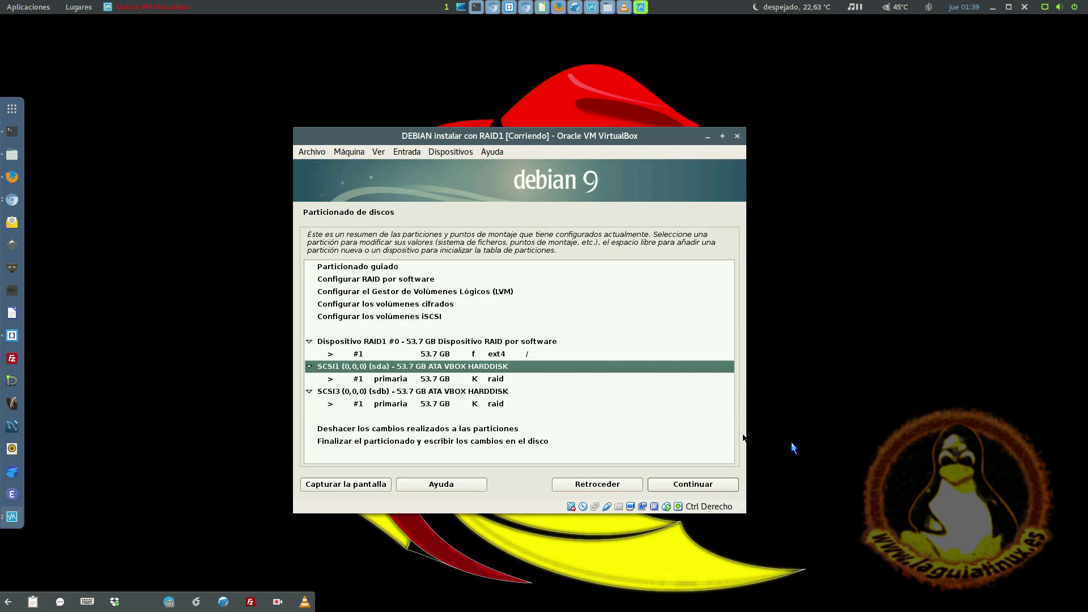
pyautogui.press('Down')
pyautogui.press('Down')
pyautogui.press('Down')
pyautogui.press('Up')
pyautogui.press('Up')
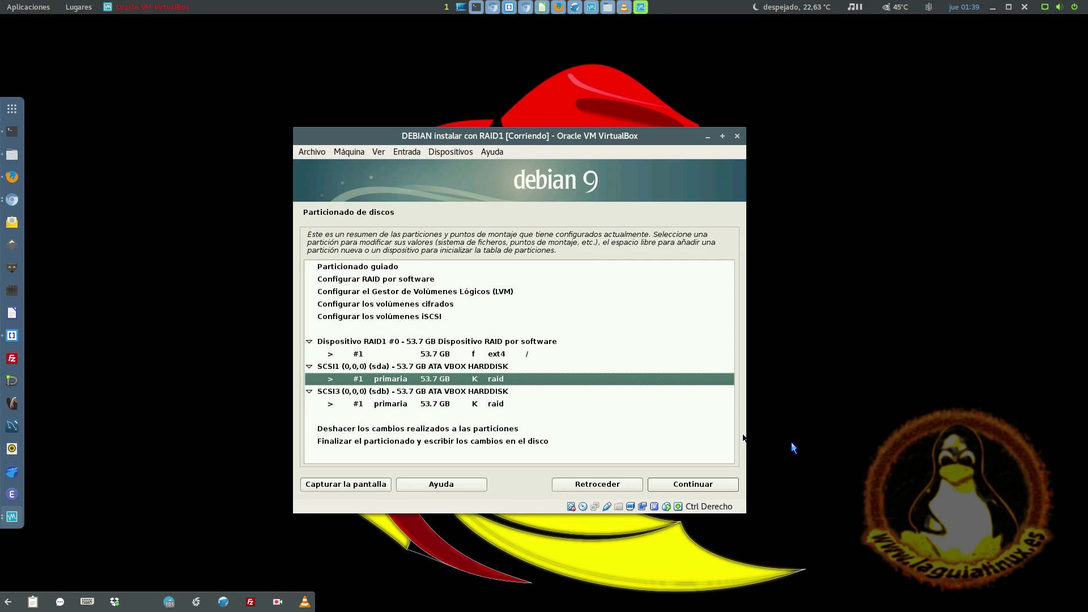
pyautogui.press('Down')
pyautogui.press('Down')
pyautogui.press('Up')
pyautogui.press('Up')
pyautogui.press('Down')
pyautogui.press('Down')
pyautogui.press('Up')
pyautogui.press('Up')
pyautogui.press('Down')
pyautogui.press('Down')
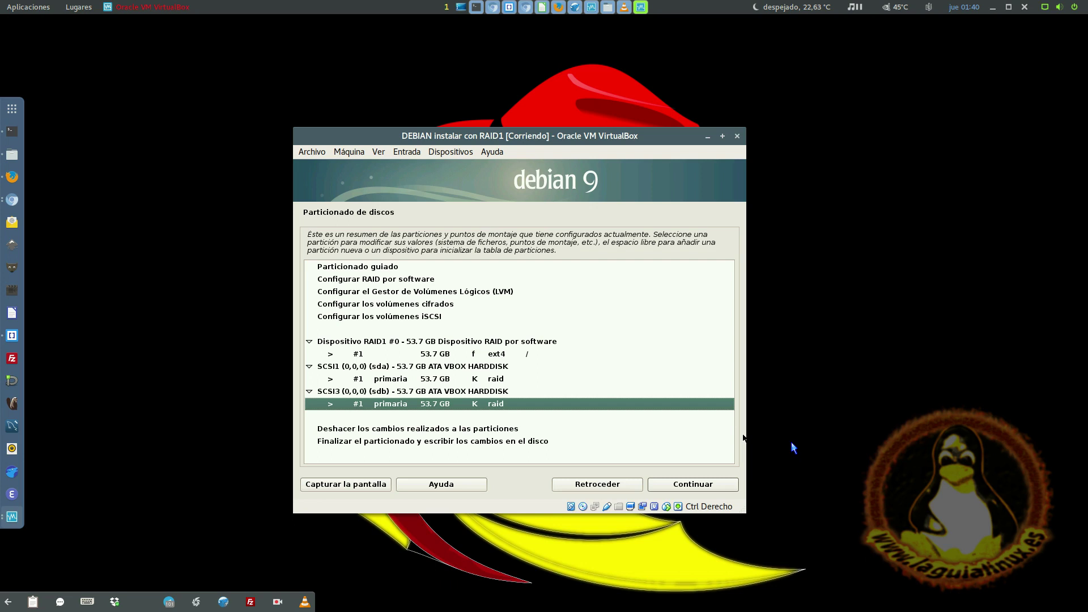
pyautogui.press('Up')
pyautogui.press('Up')
pyautogui.press('Up')
pyautogui.press('Up')
pyautogui.press('Up')
pyautogui.press('Up')
pyautogui.press('Up')
pyautogui.press('Up')
pyautogui.press('Up')
pyautogui.press('Up')
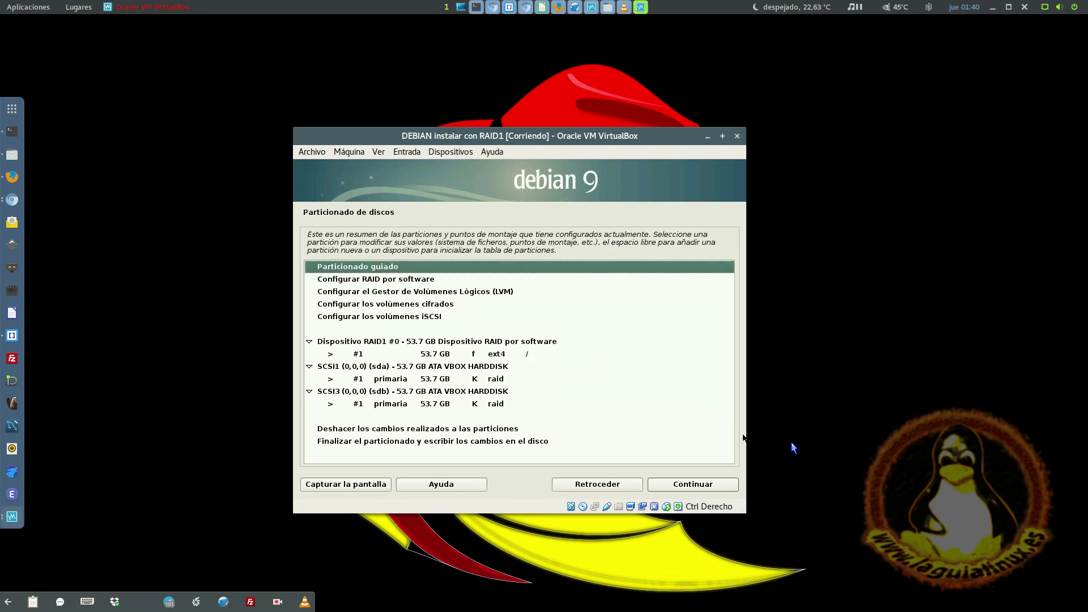
pyautogui.press('Down')
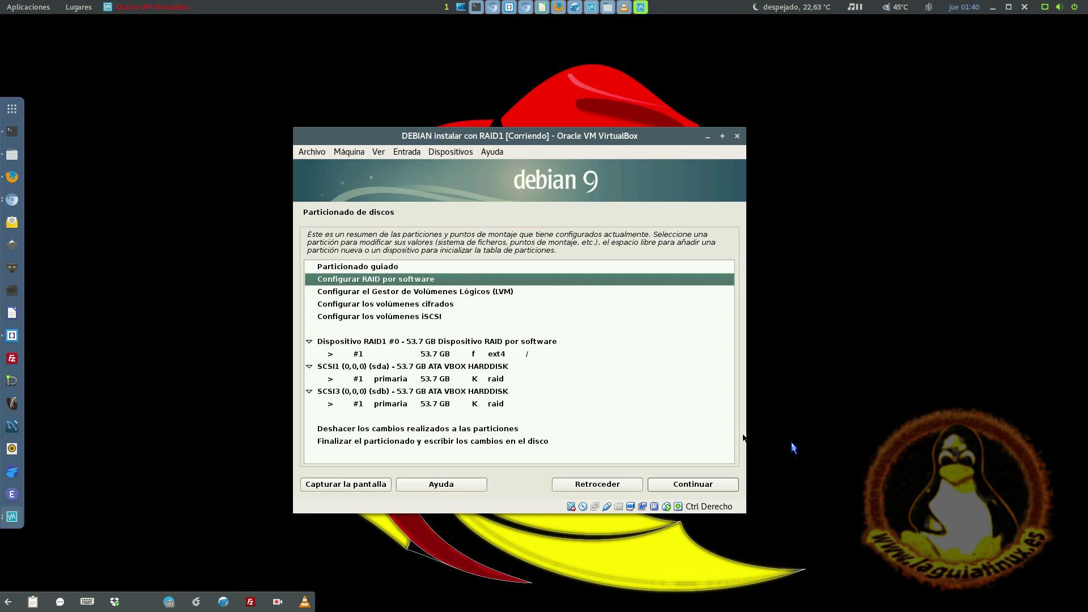
pyautogui.press('Down')
pyautogui.press('Down')
pyautogui.press('Down')
pyautogui.press('Down')
pyautogui.press('Down')
pyautogui.press('Down')
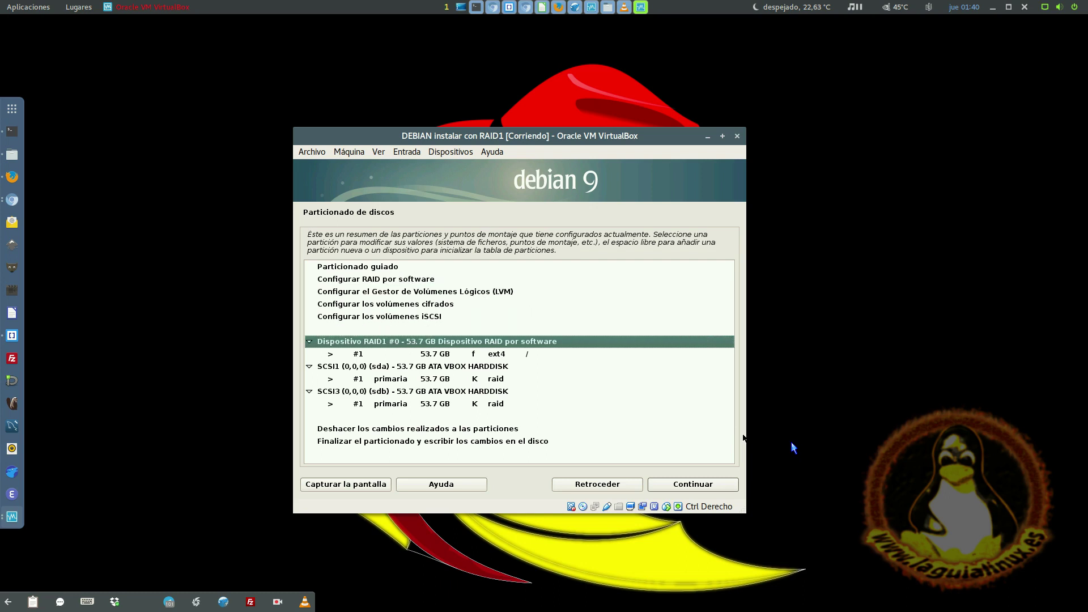
pyautogui.press('Up')
pyautogui.press('Down')
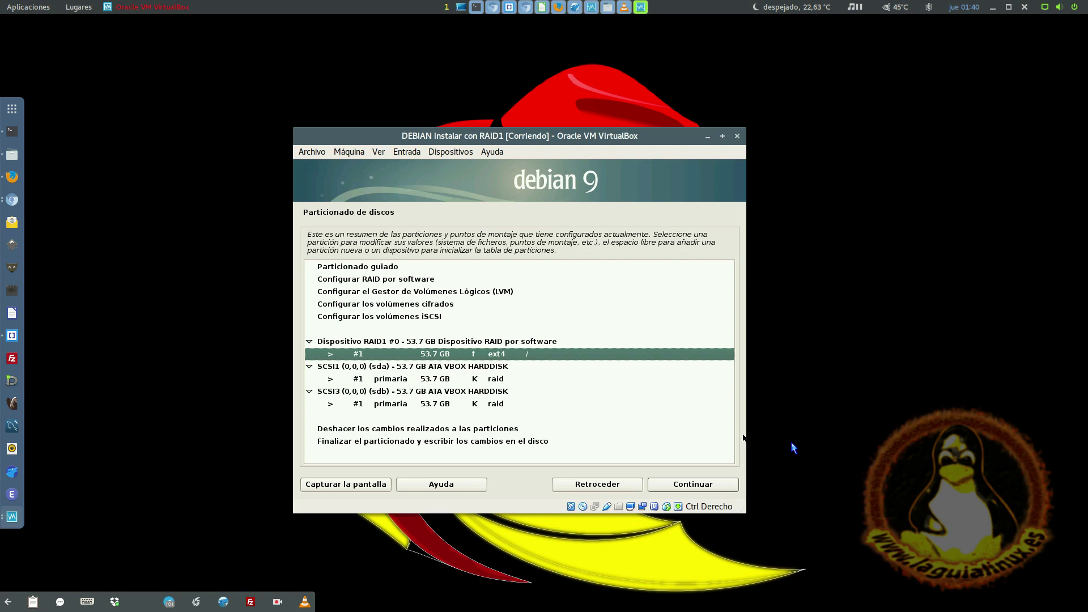
pyautogui.press('Down')
pyautogui.press('Down')
pyautogui.press('Down')
pyautogui.press('Down')
pyautogui.press('Down')
pyautogui.press('Down')
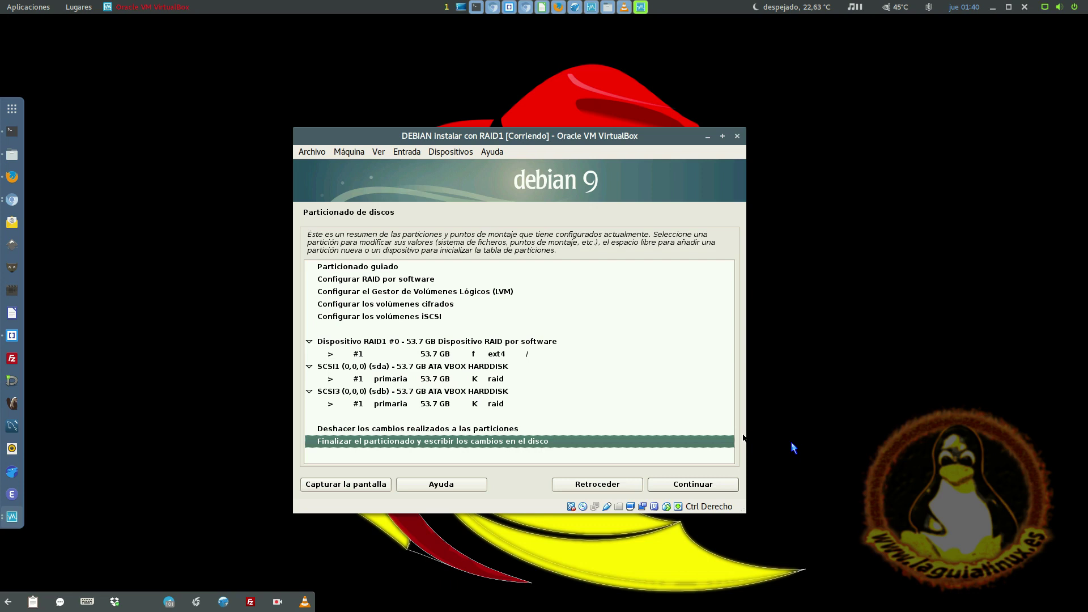
# - Finish partitioning without swap space and write the changes to disk
pyautogui.press('Return')
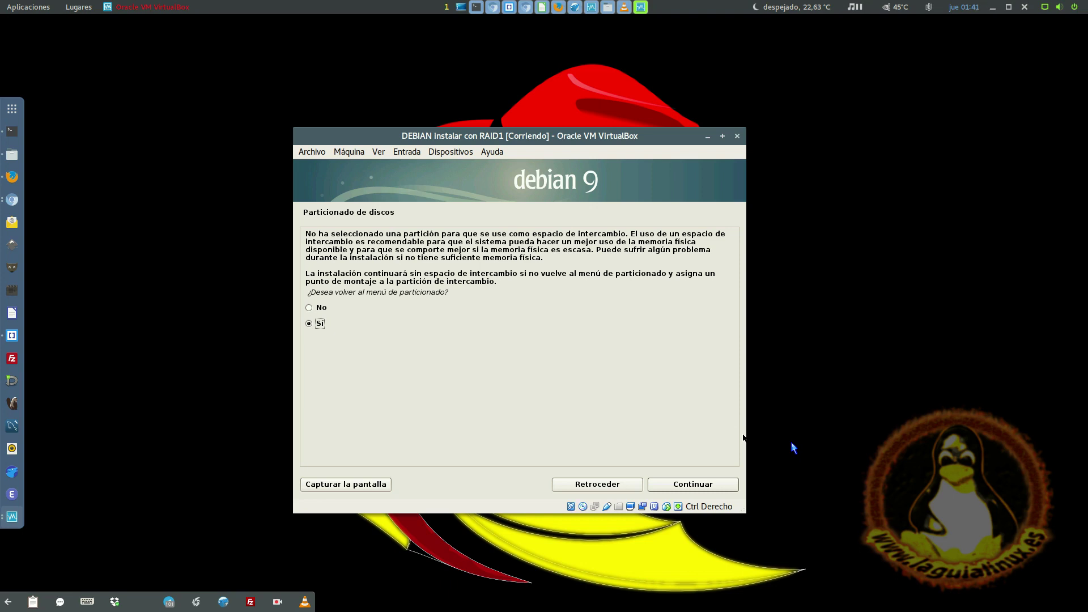
pyautogui.press('Return')
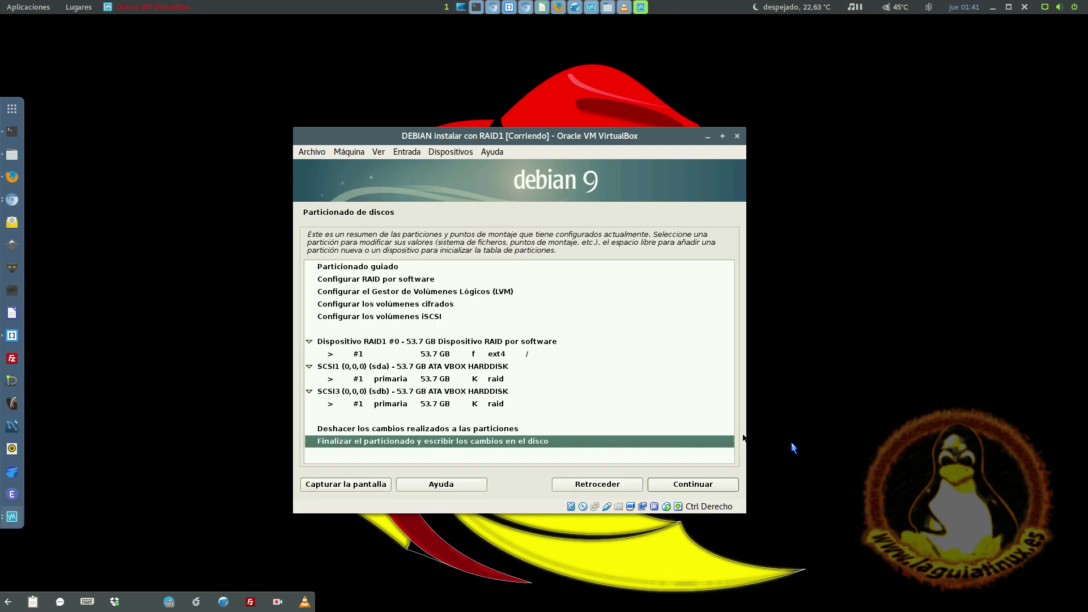
pyautogui.press('Return')
pyautogui.press('Up')
pyautogui.press('Return')
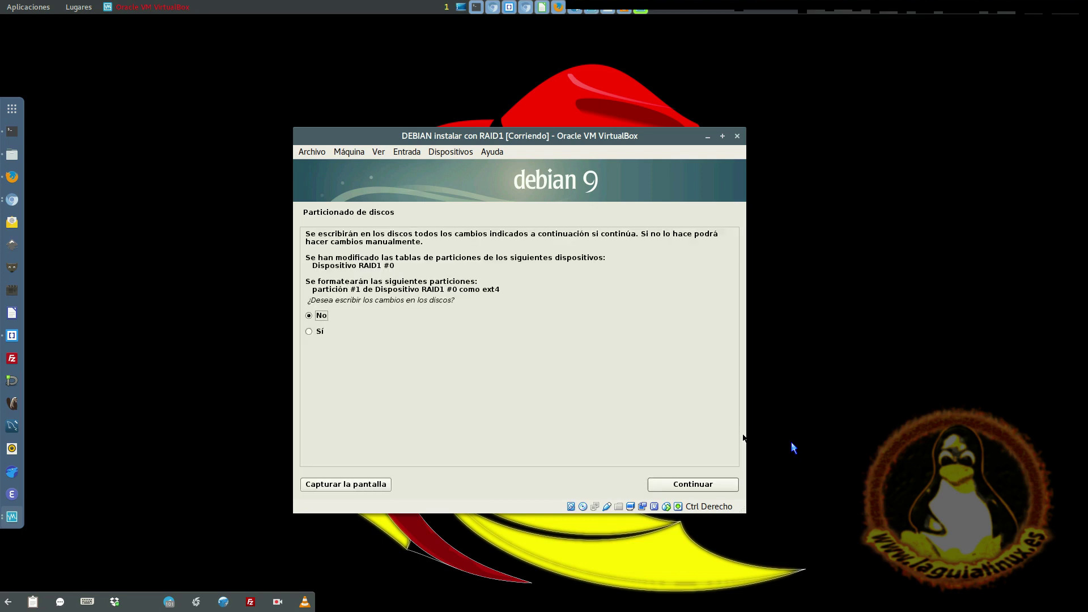
pyautogui.press('Down')
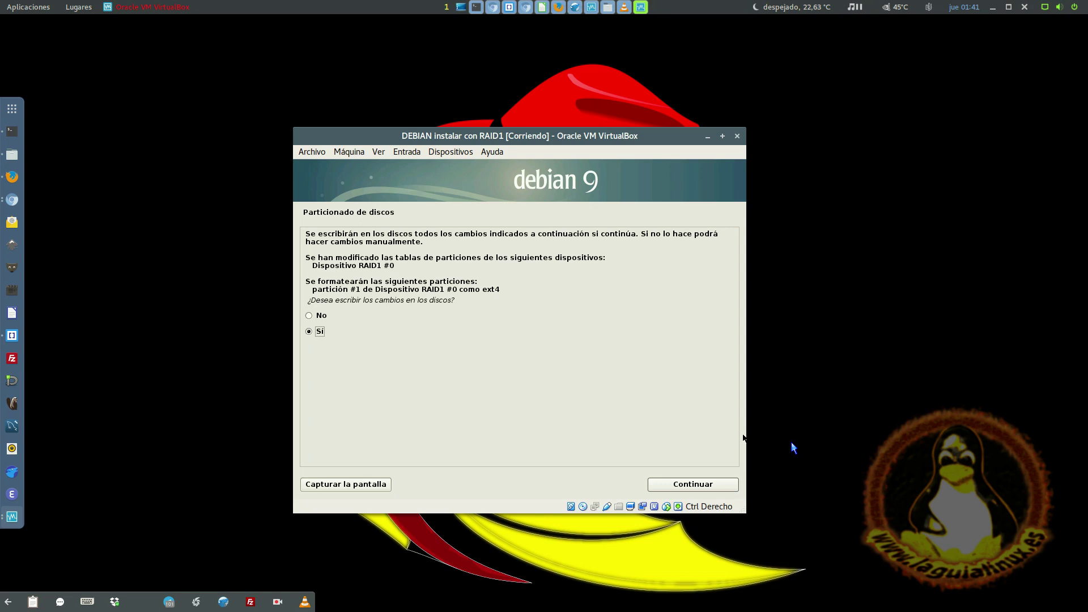
pyautogui.press('Return')
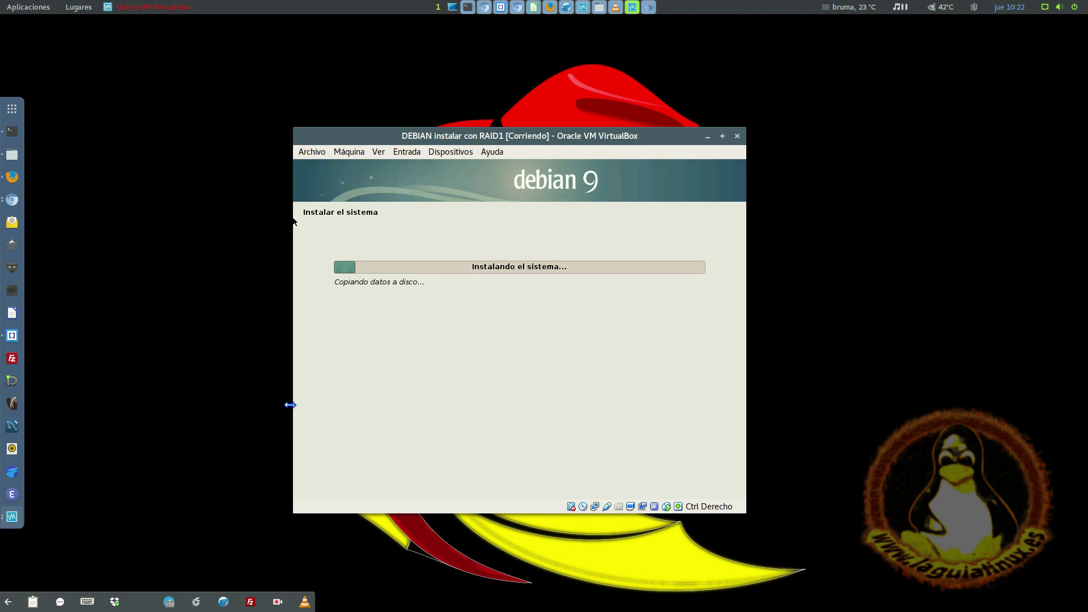
pyautogui.click(279, 601)
pyautogui.click(334, 550)
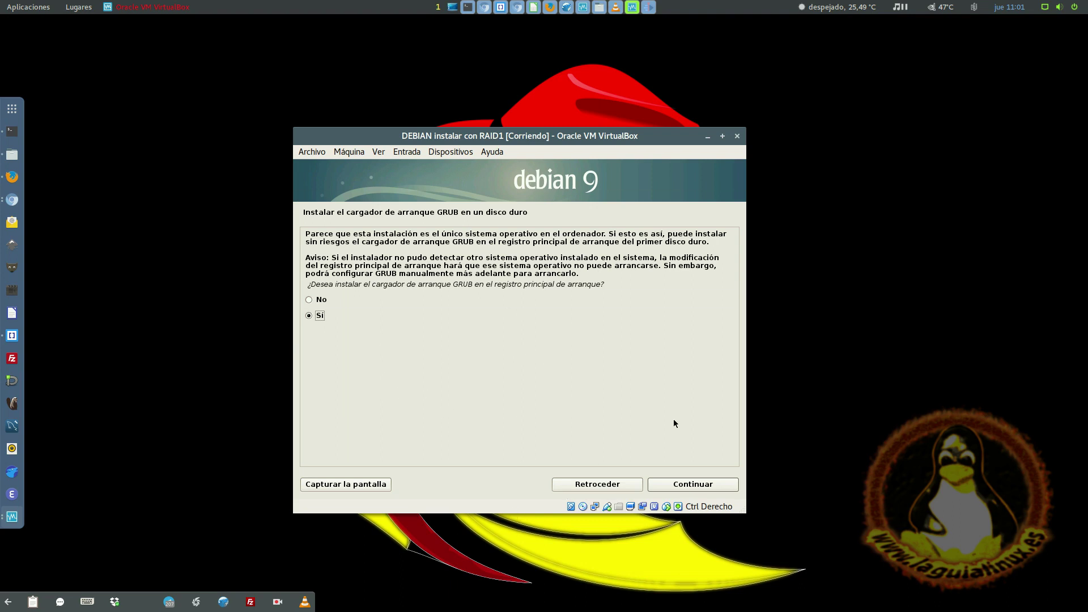
# - Install the GRUB boot loader on /dev/sda
pyautogui.click(689, 487)
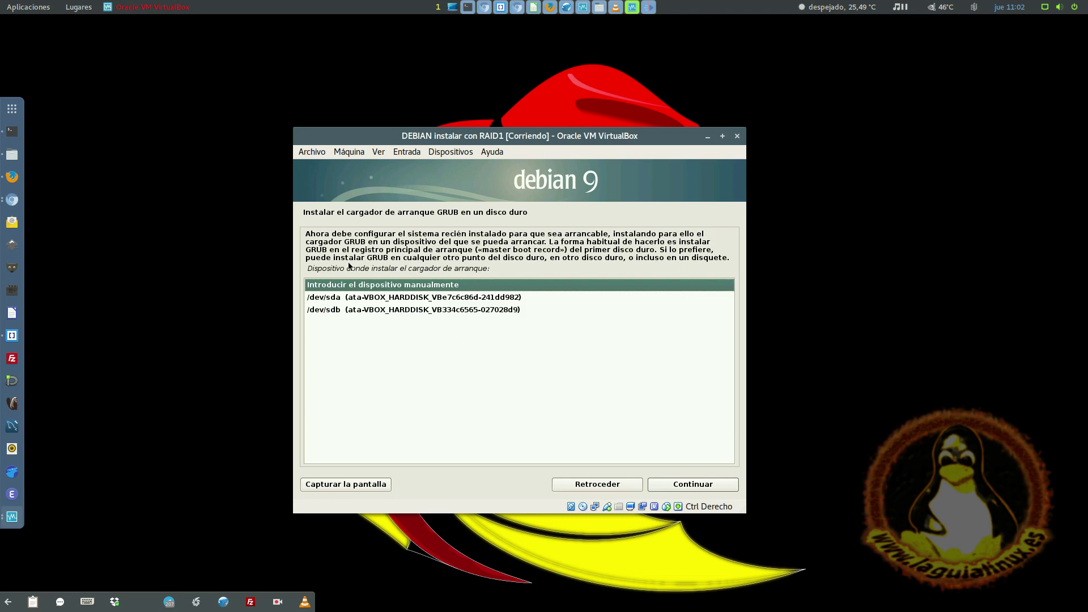
pyautogui.click(360, 299)
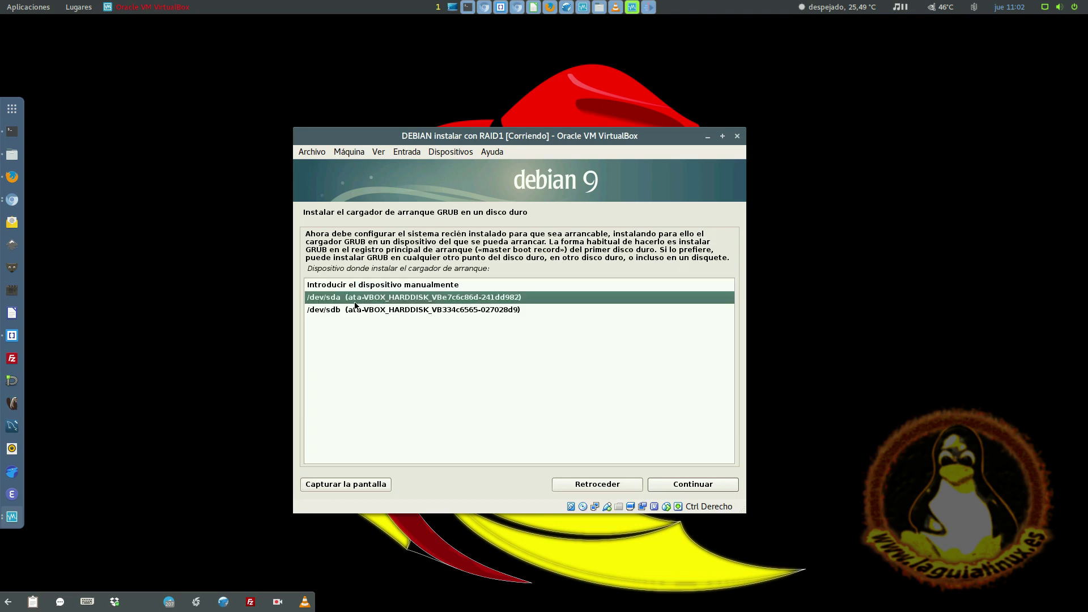
pyautogui.click(361, 310)
pyautogui.click(364, 300)
pyautogui.click(348, 314)
pyautogui.click(373, 297)
pyautogui.click(359, 312)
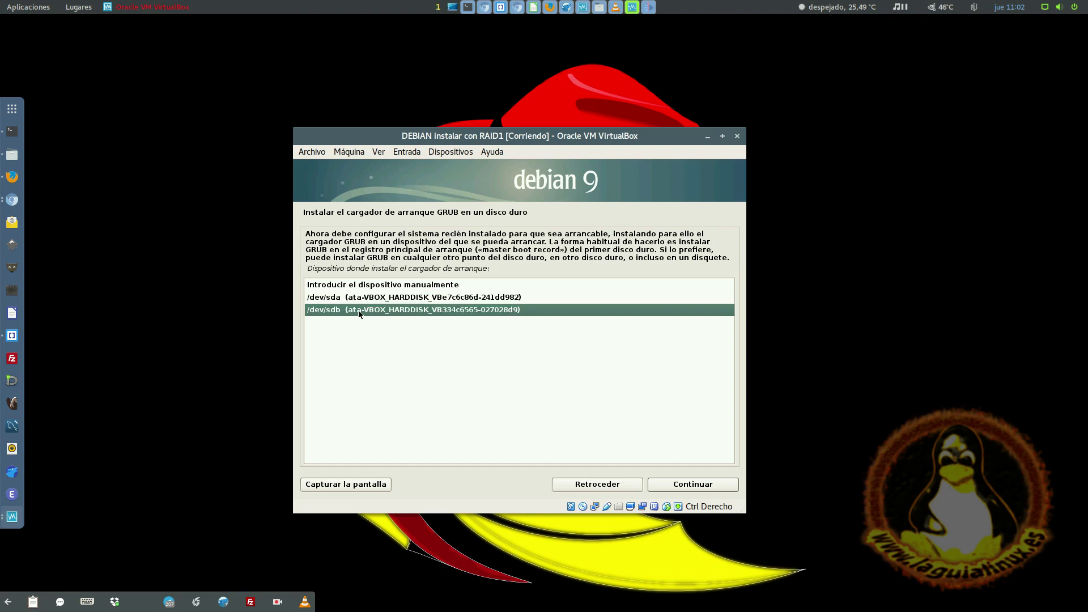
pyautogui.click(387, 302)
pyautogui.click(390, 312)
pyautogui.click(405, 300)
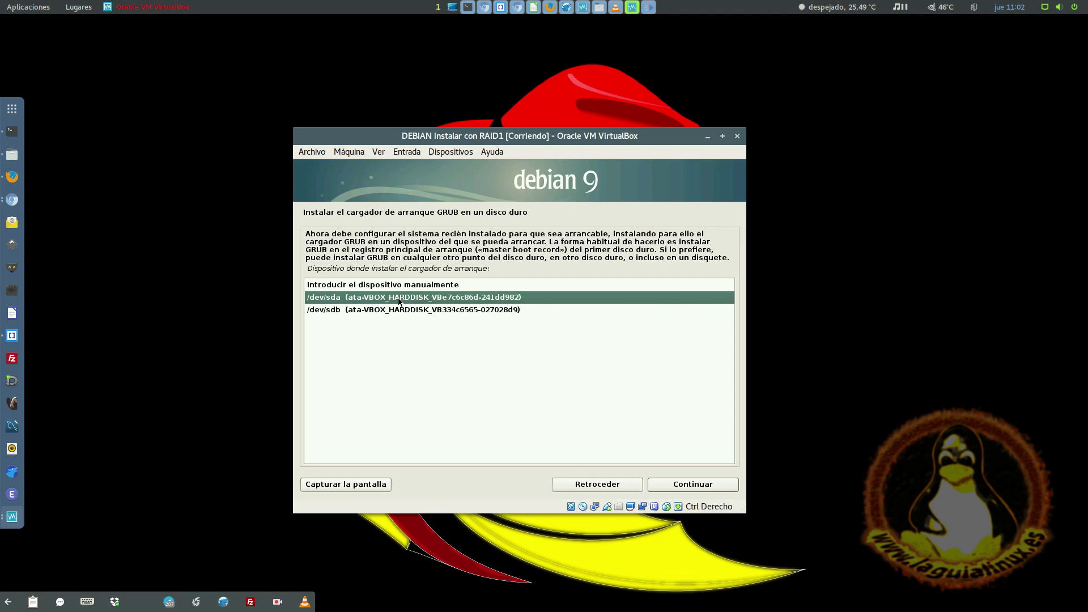
pyautogui.click(392, 311)
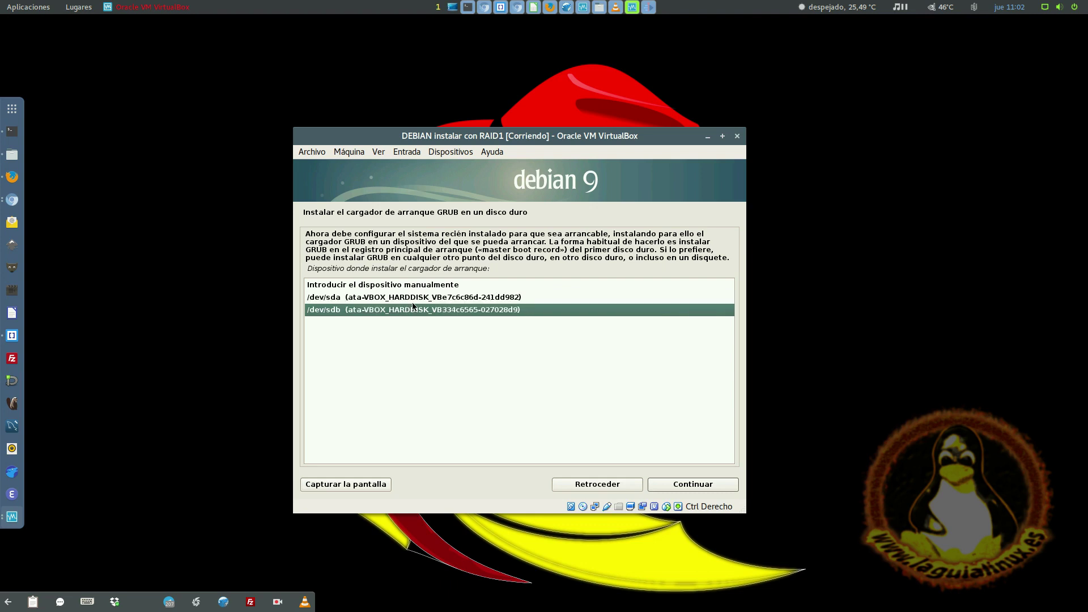
pyautogui.click(417, 302)
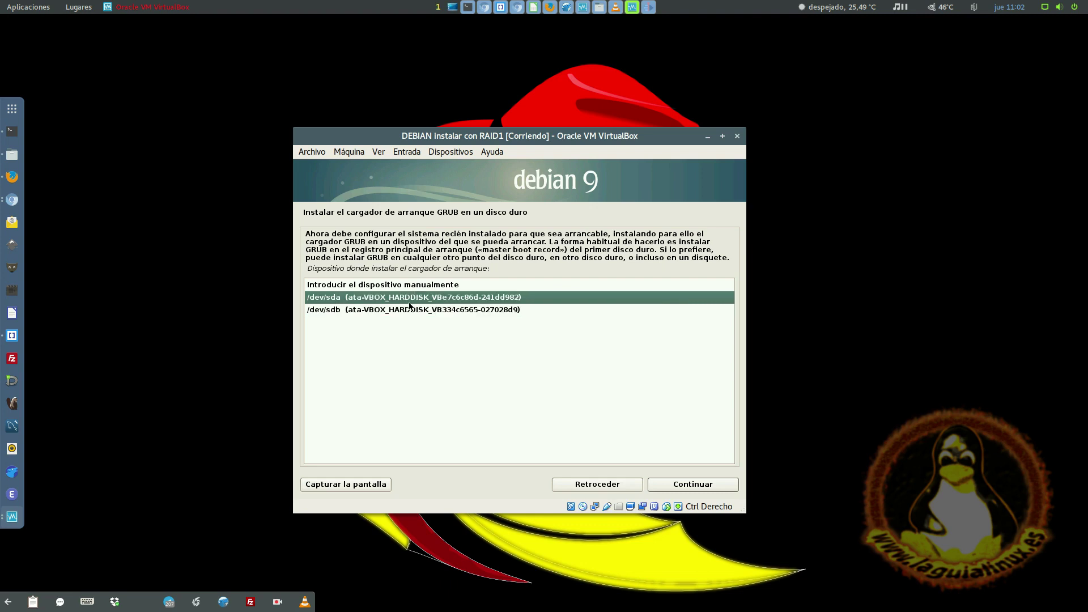
pyautogui.click(407, 310)
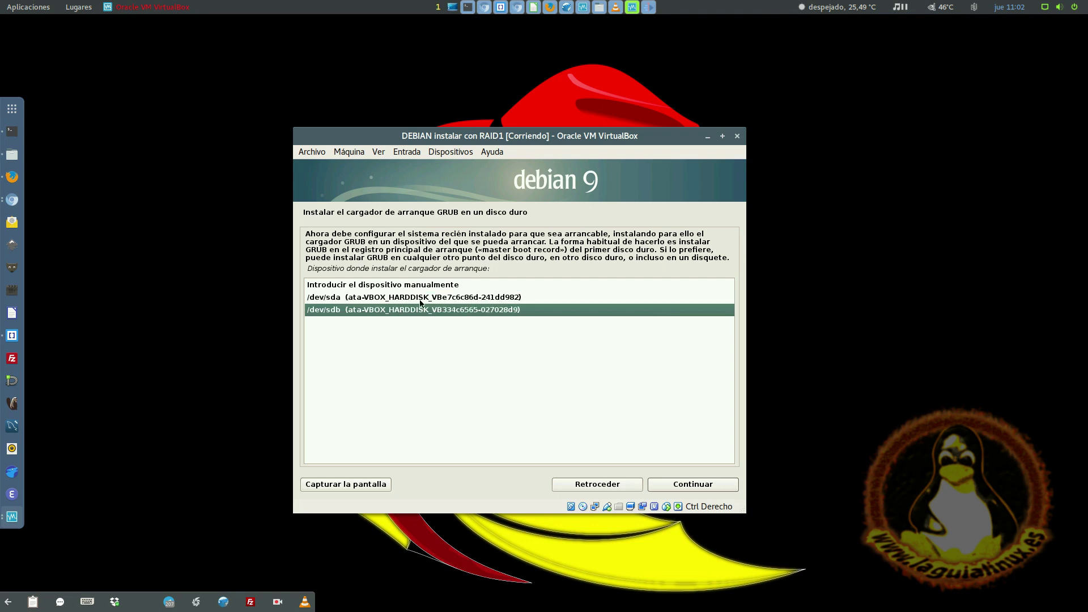
pyautogui.click(421, 301)
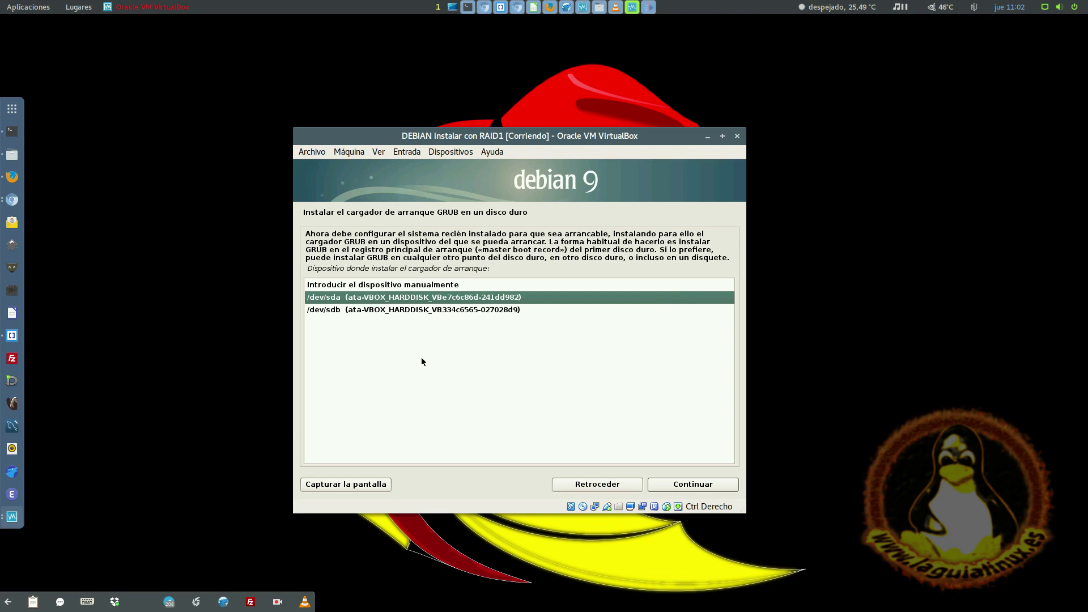
pyautogui.click(685, 485)
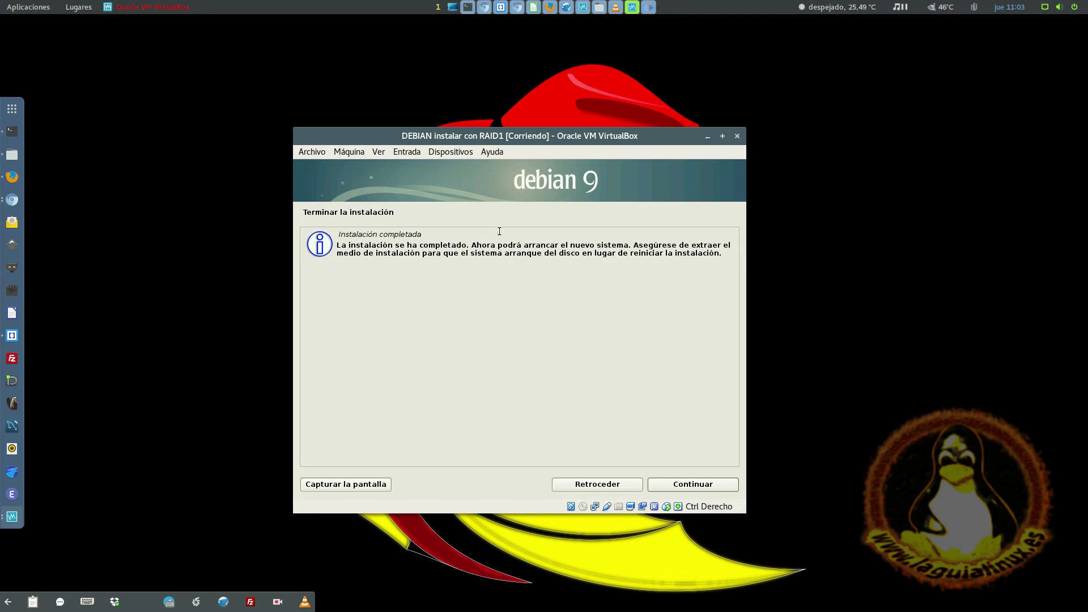
# - Finish the Debian installation, browsing the Dispositivos, Archivo and Máquina menus during the reboot
pyautogui.press('Return')
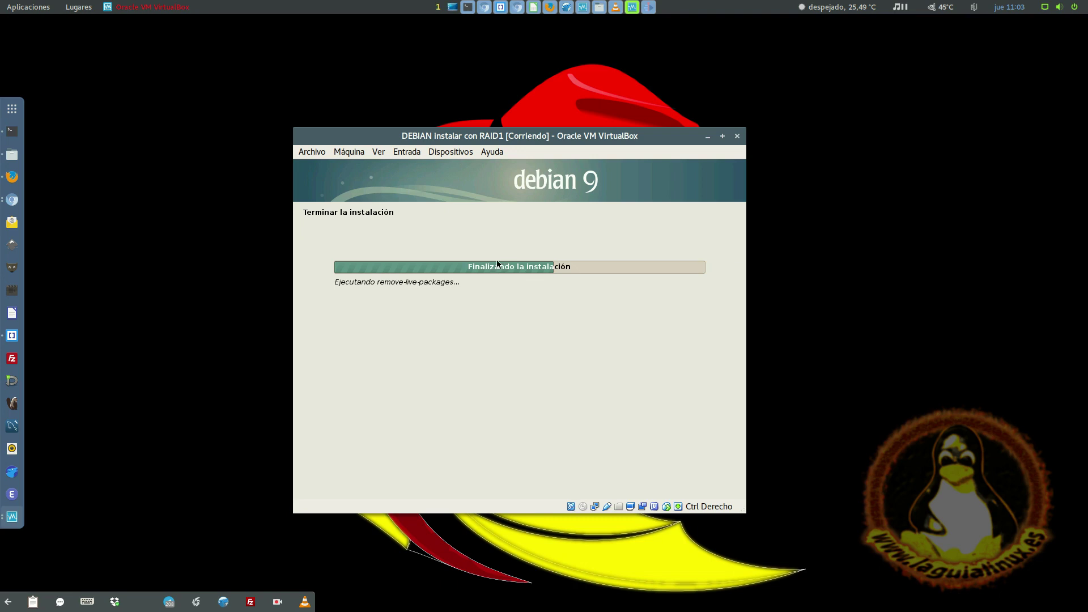
pyautogui.click(459, 150)
pyautogui.click(458, 147)
pyautogui.click(458, 148)
pyautogui.click(458, 147)
pyautogui.click(434, 152)
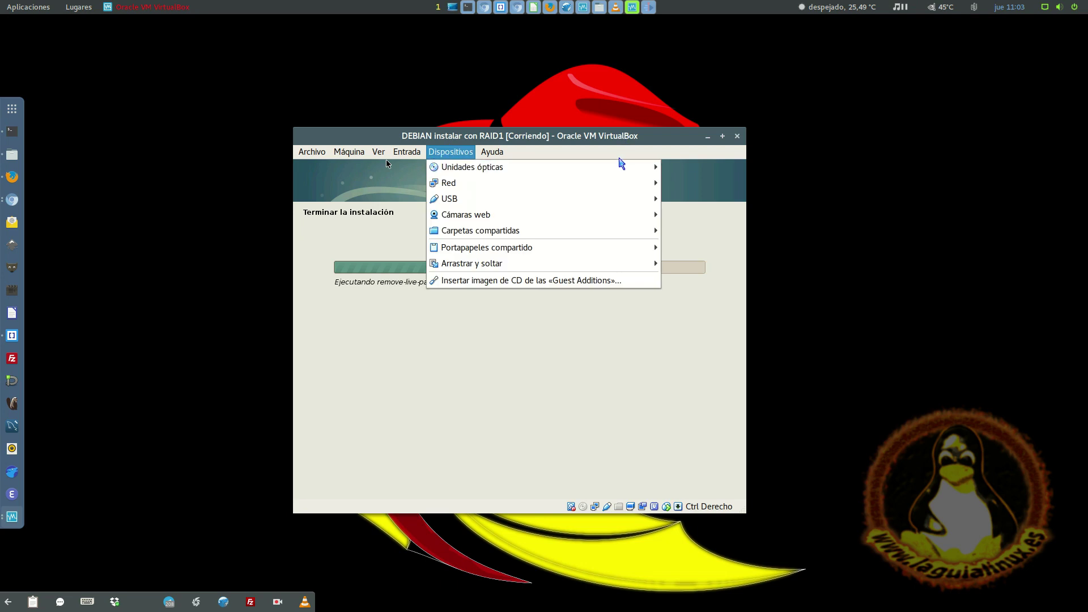
pyautogui.moveTo(622, 166)
pyautogui.click(387, 162)
pyautogui.click(312, 151)
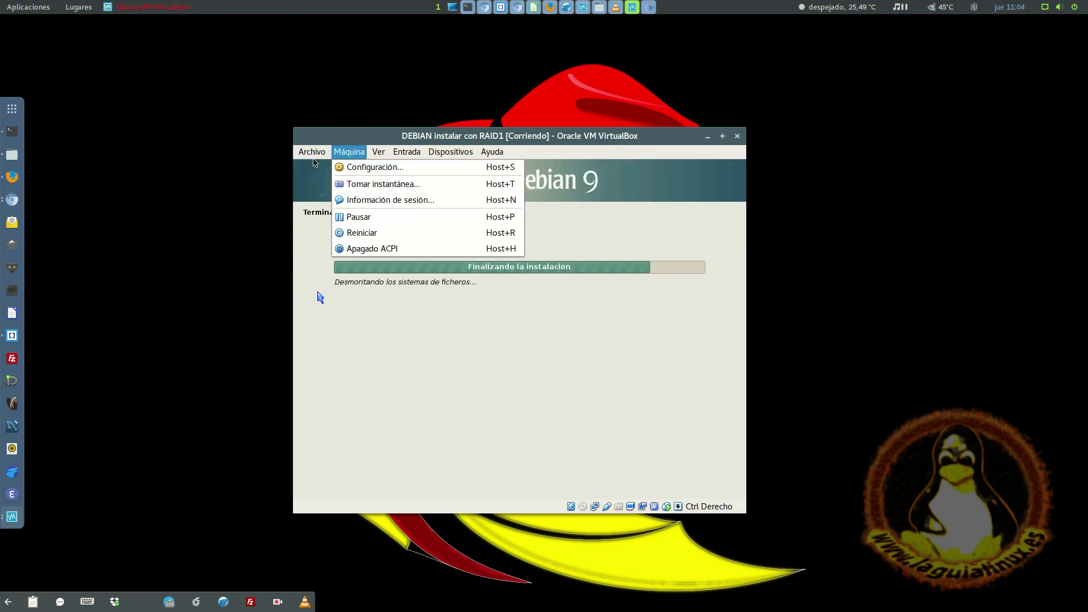
pyautogui.click(346, 153)
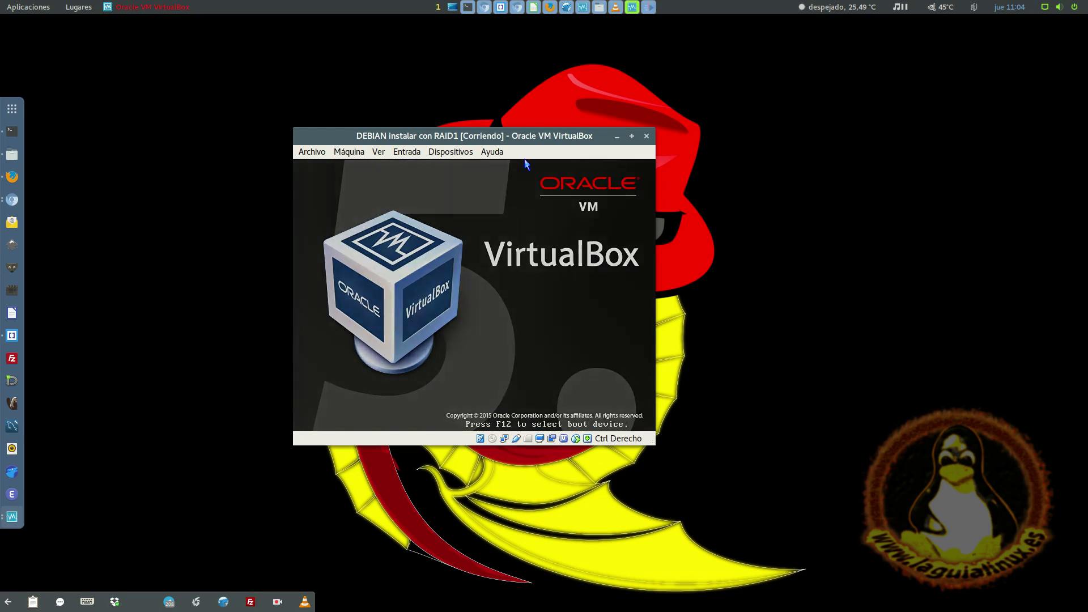
# - Look through the GRUB Opciones avanzadas submenu and return to the main boot menu
pyautogui.press('Down')
pyautogui.press('Up')
pyautogui.press('Down')
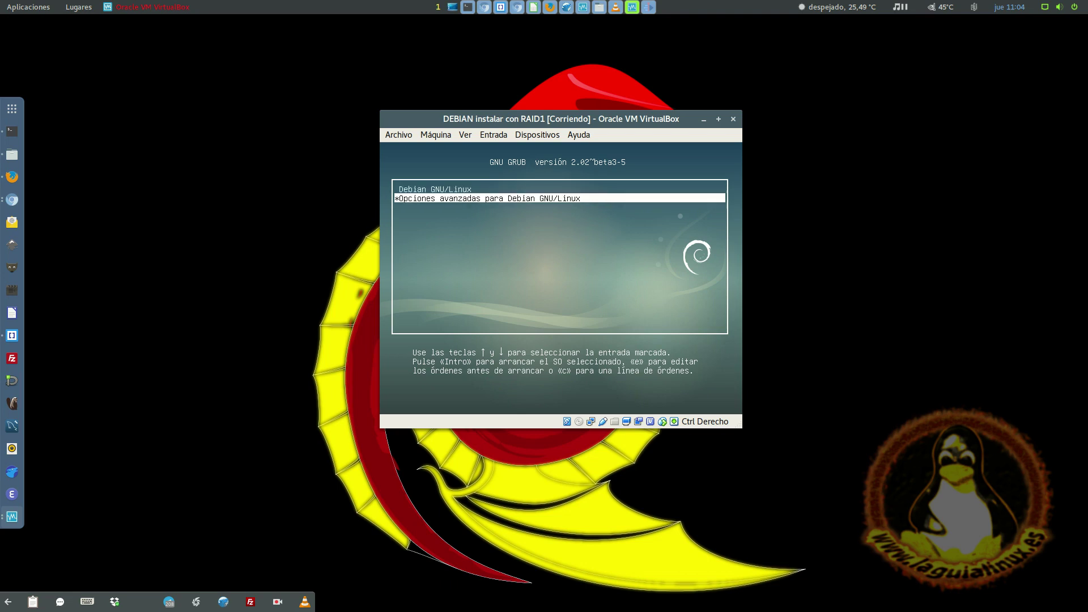
pyautogui.press('Up')
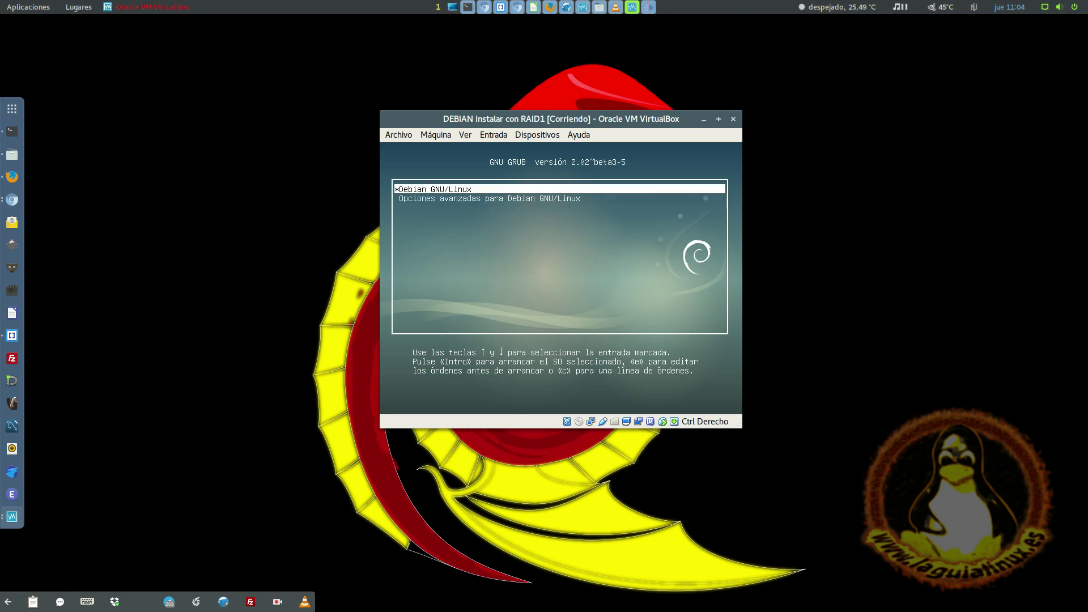
pyautogui.press('Down')
pyautogui.press('Return')
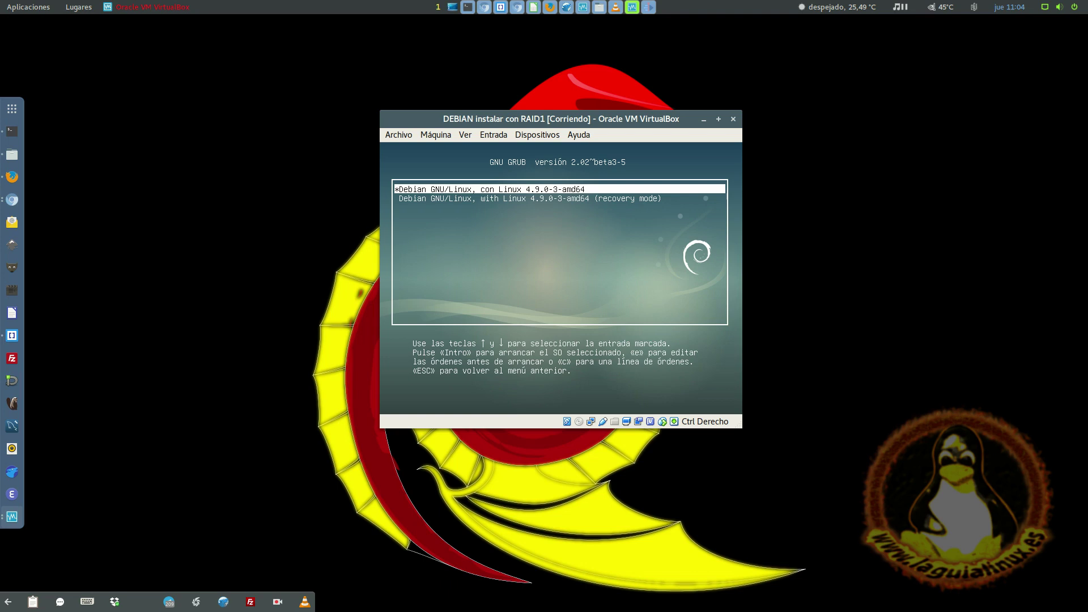
pyautogui.press('Escape')
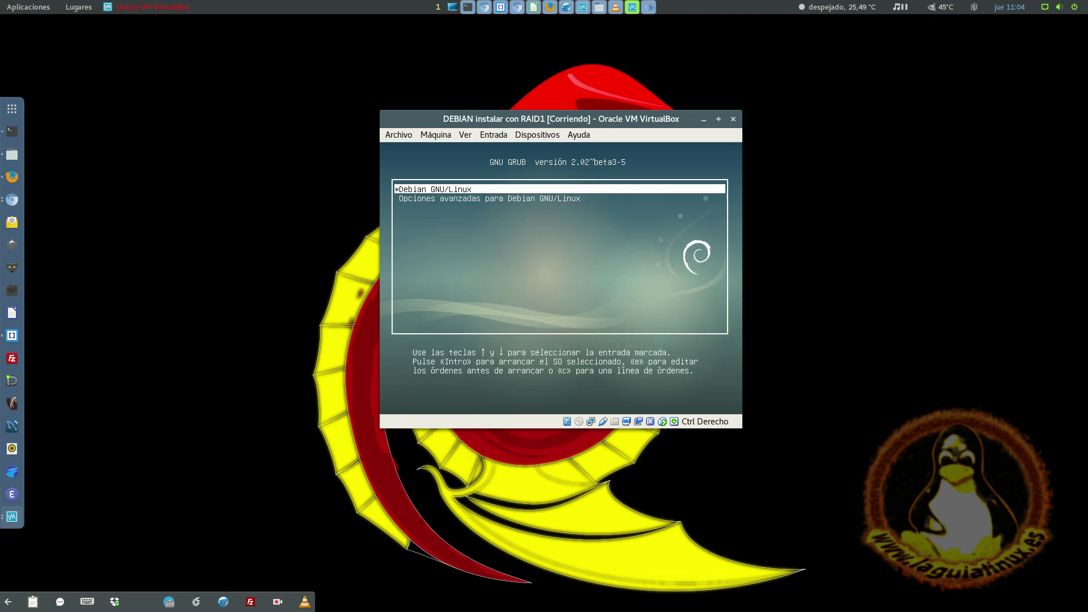
# - Boot Debian GNU/Linux and bring the VirtualBox Manager window forward, moving it aside
pyautogui.press('Return')
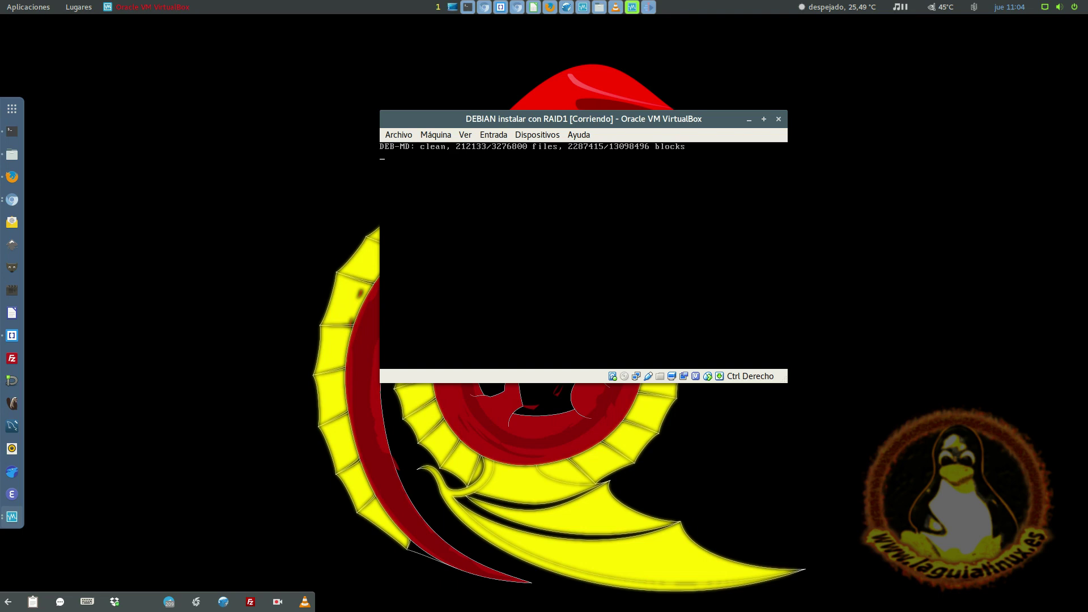
pyautogui.click(585, 7)
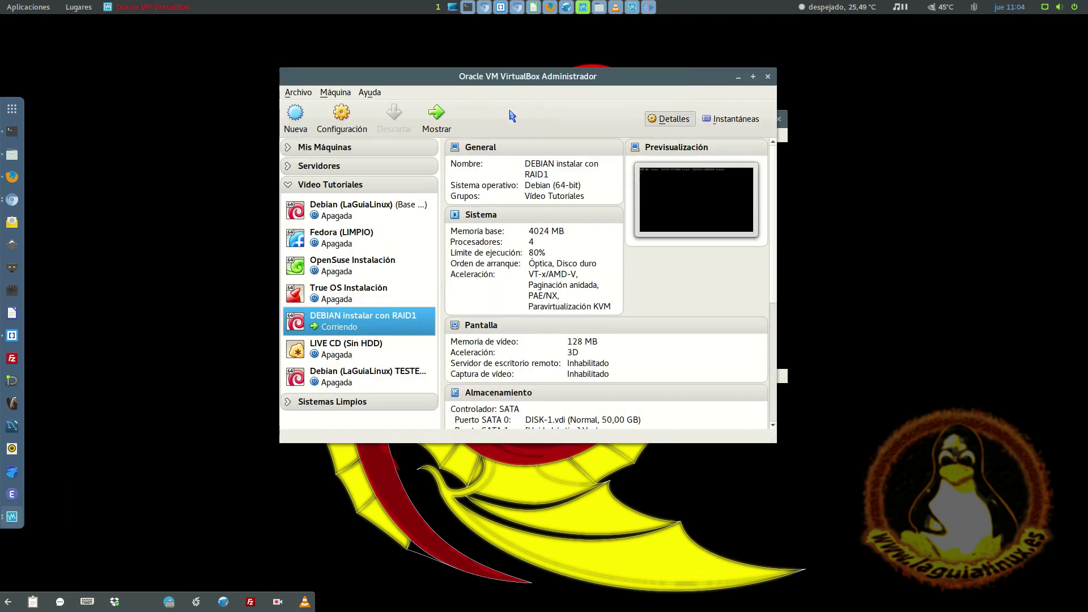
pyautogui.moveTo(513, 76); pyautogui.dragTo(274, 46)
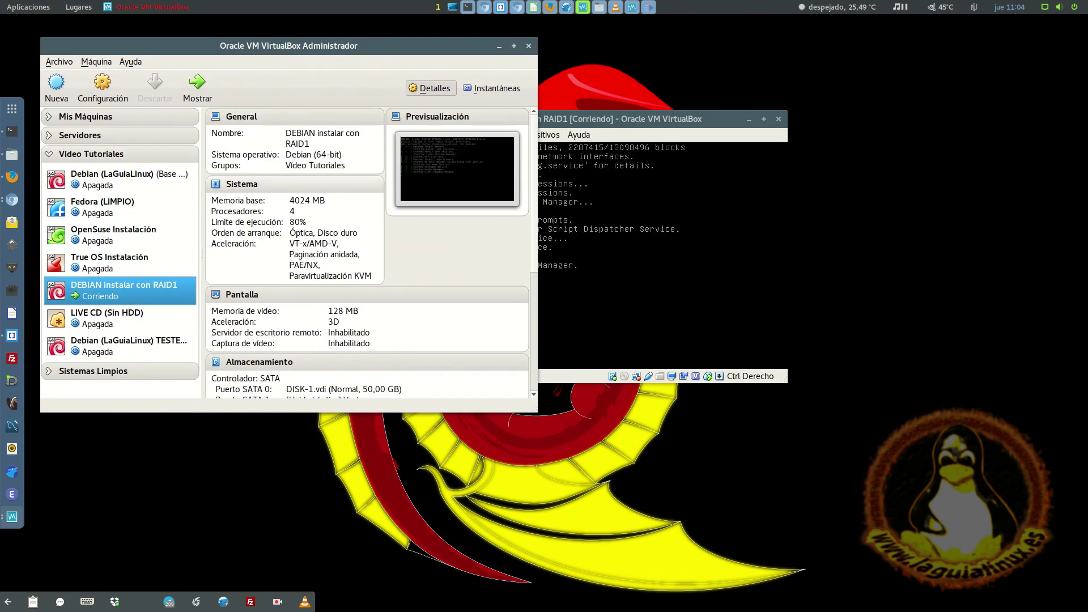
# - Open the RAID1 machine's settings and look through General's Advanced, Encryption and Description tabs
pyautogui.click(608, 118)
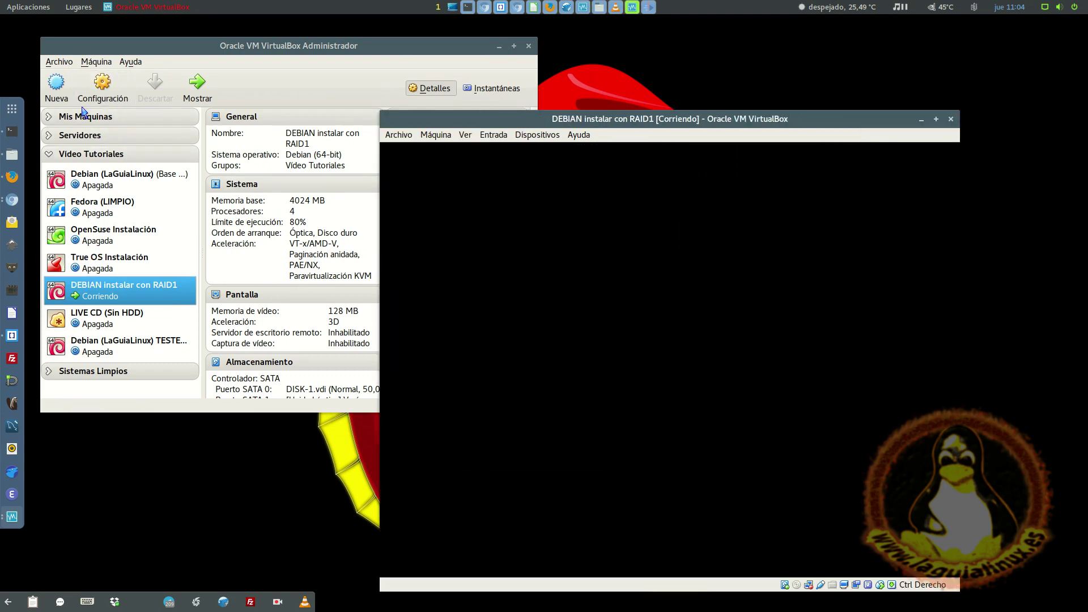
pyautogui.click(101, 90)
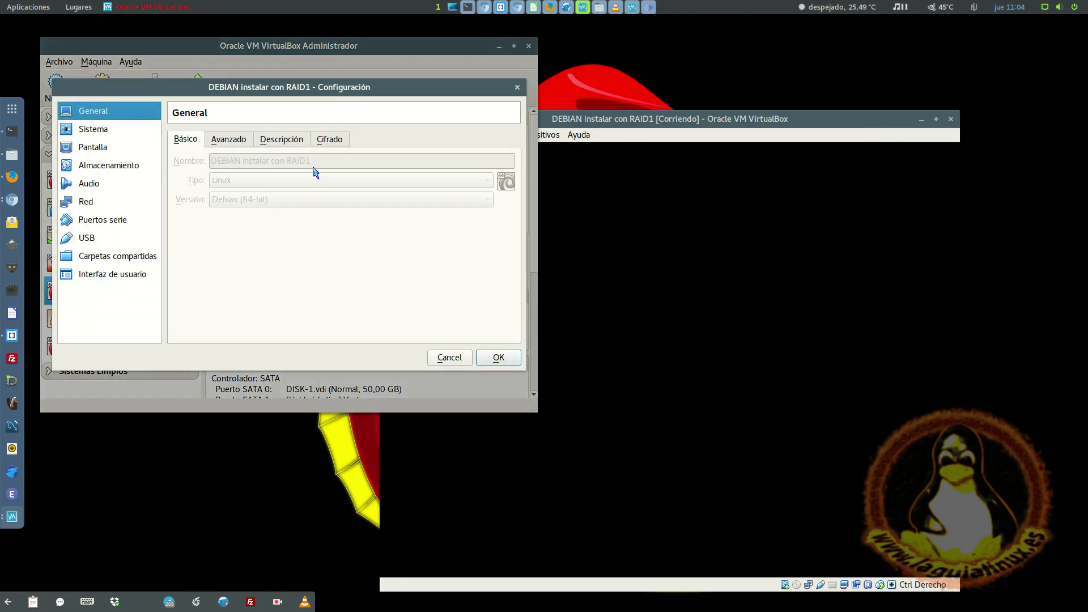
pyautogui.click(211, 141)
pyautogui.click(334, 142)
pyautogui.click(298, 141)
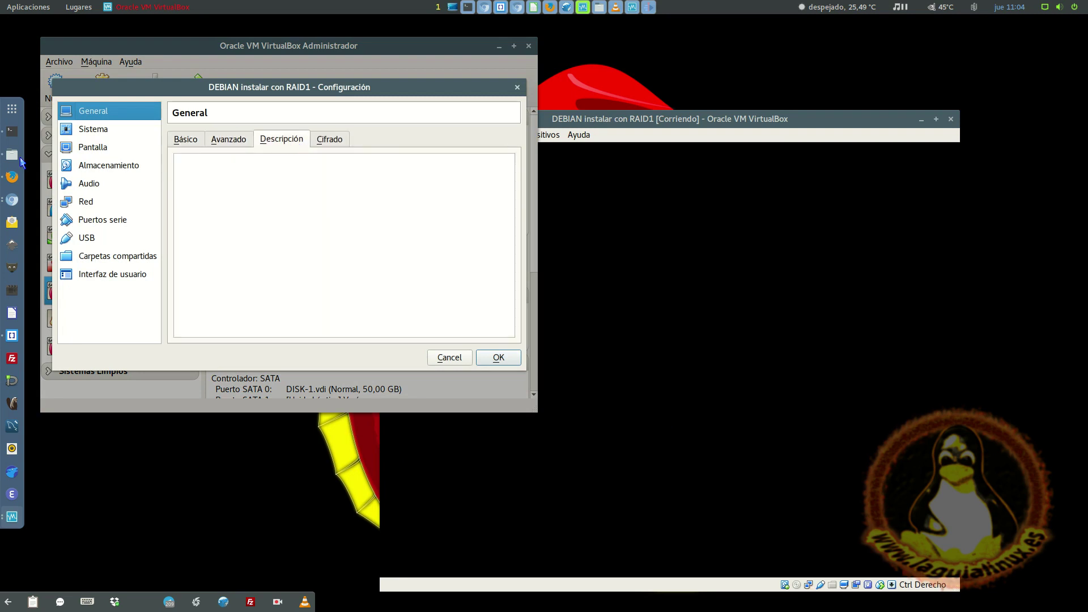
# - Confirm Almacenamiento lists both DISK-1.vdi and DISK-2.vdi, then bring the running VM forward
pyautogui.click(107, 165)
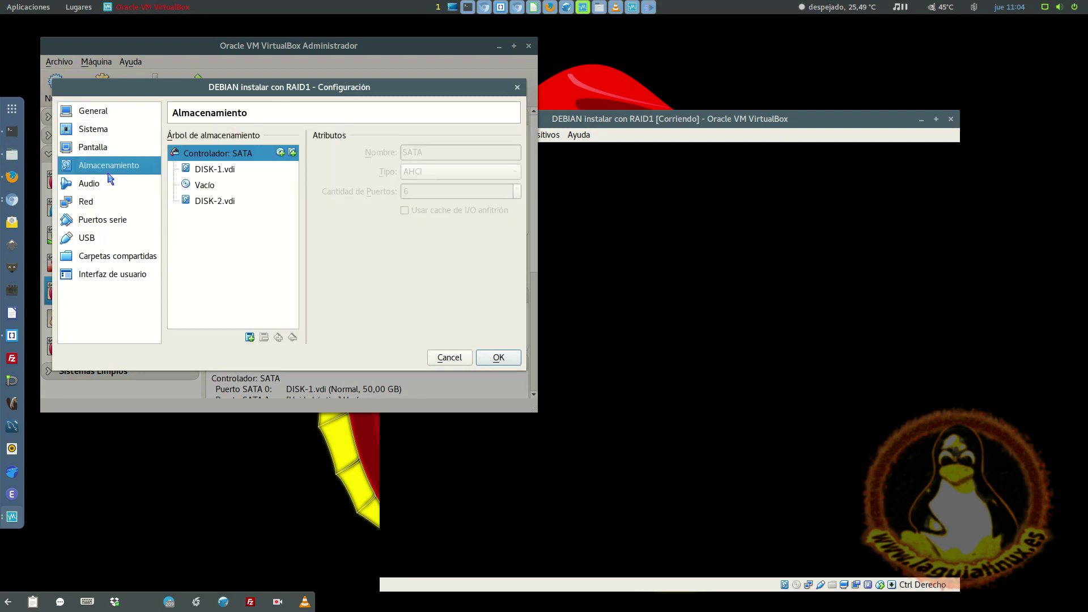
pyautogui.click(219, 174)
pyautogui.click(232, 199)
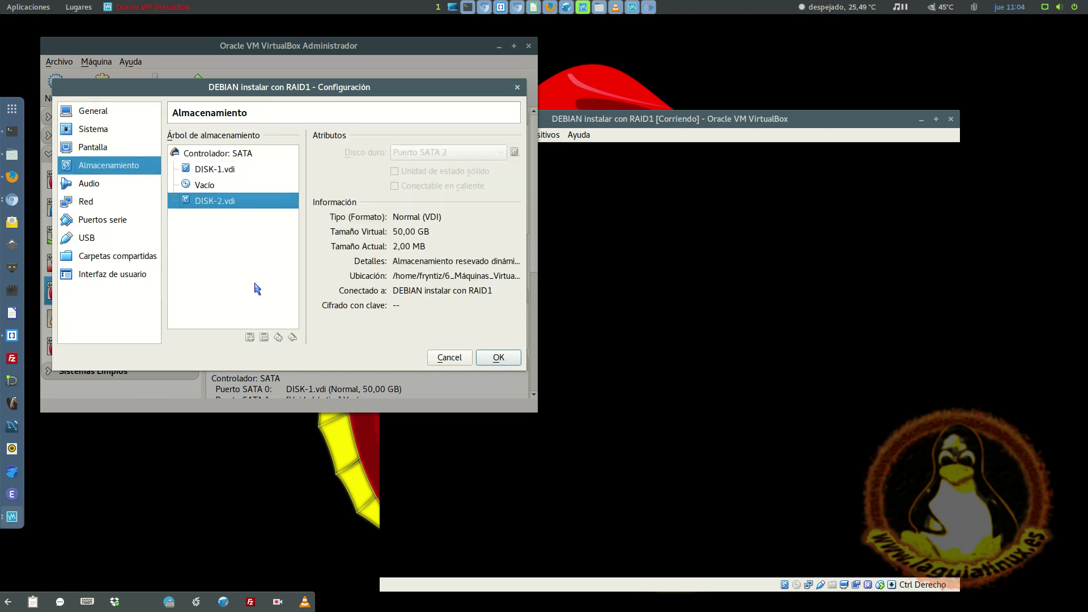
pyautogui.moveTo(652, 119); pyautogui.dragTo(560, 53)
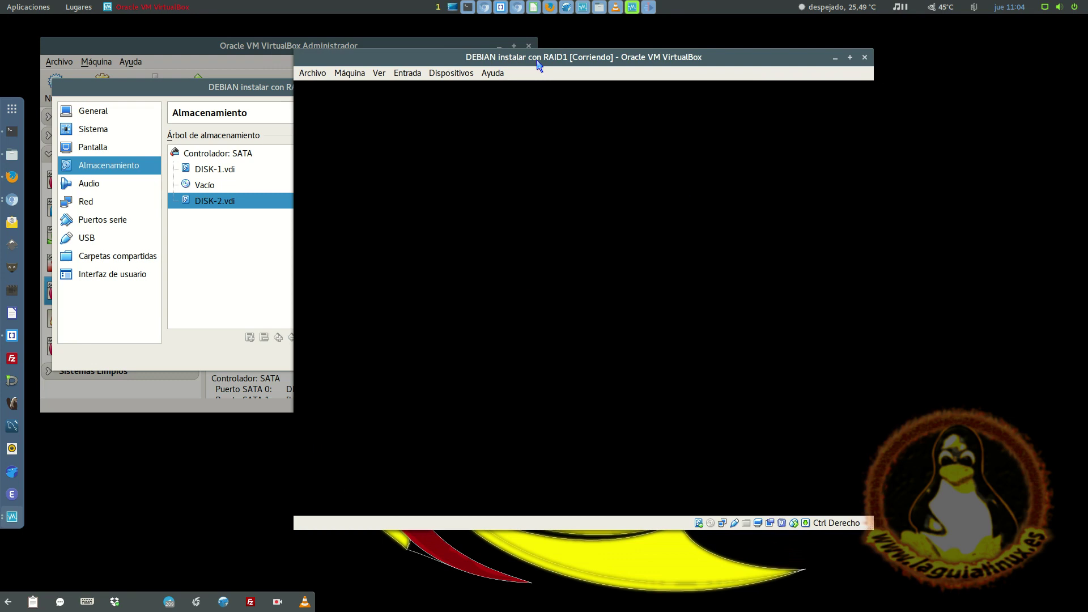
# - Log in to the Debian guest with the user's name and password
pyautogui.moveTo(538, 63); pyautogui.dragTo(492, 50)
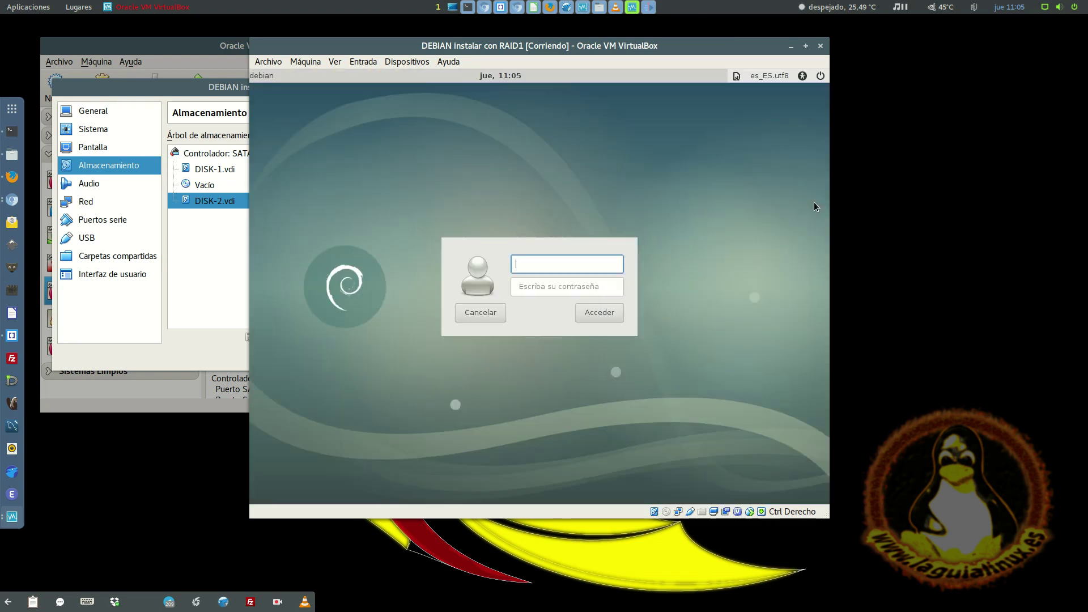
pyautogui.write('laguialinux')
pyautogui.press('Tab')
pyautogui.write('****')
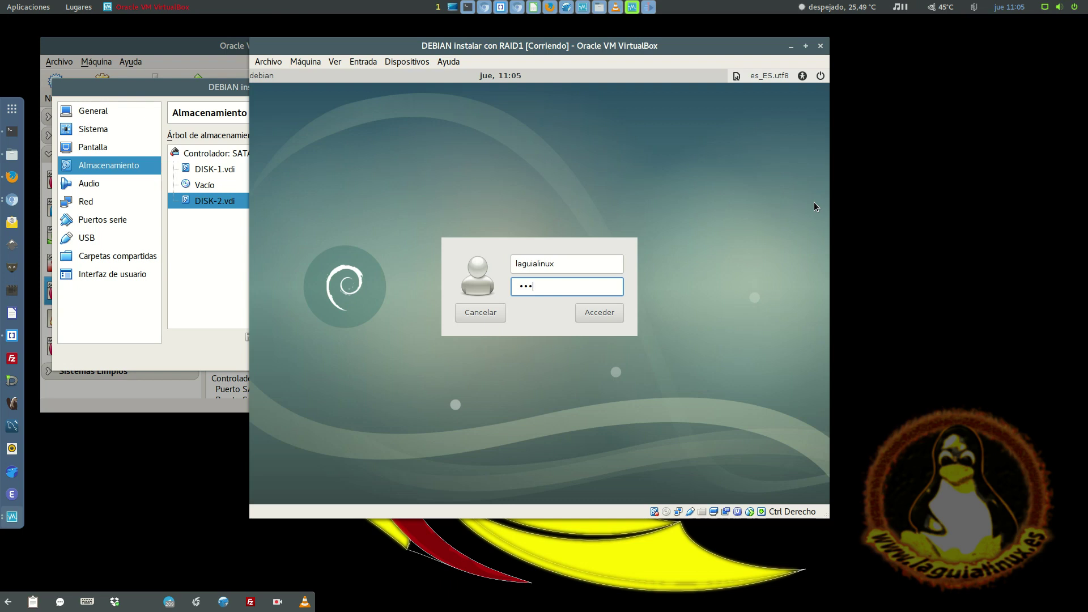
pyautogui.press('Return')
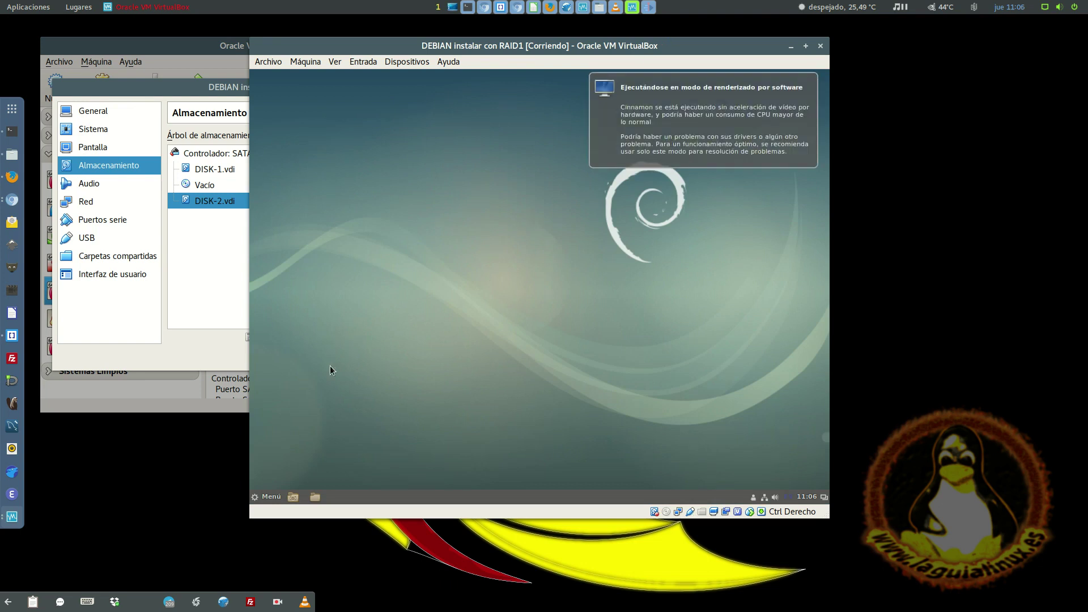
# - Show the root filesystem (Sistema de archivos) in the file manager, then launch Terminal from Menú
pyautogui.click(316, 498)
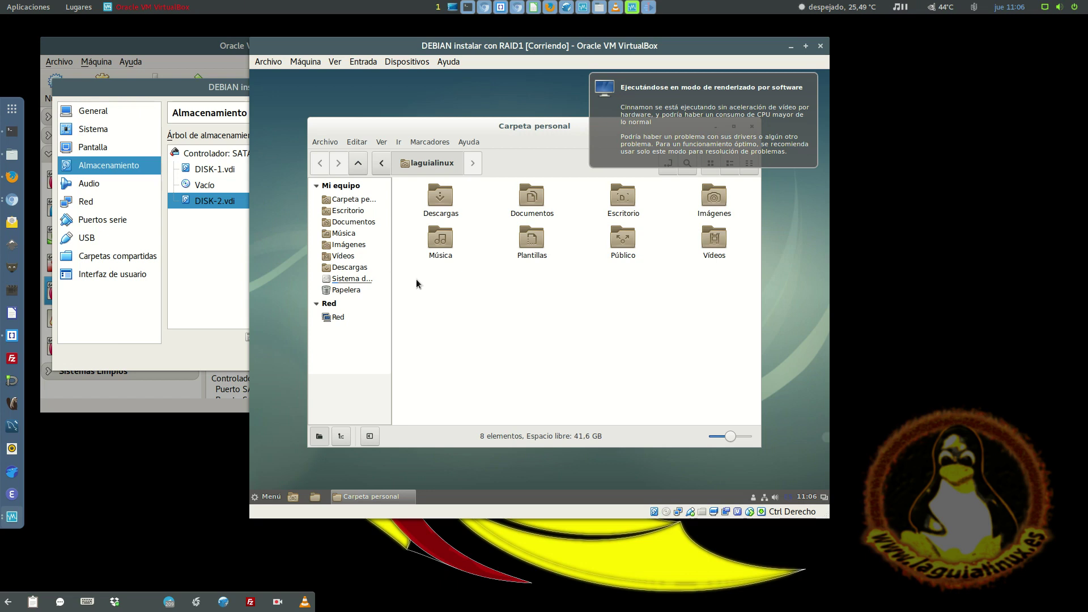
pyautogui.click(360, 280)
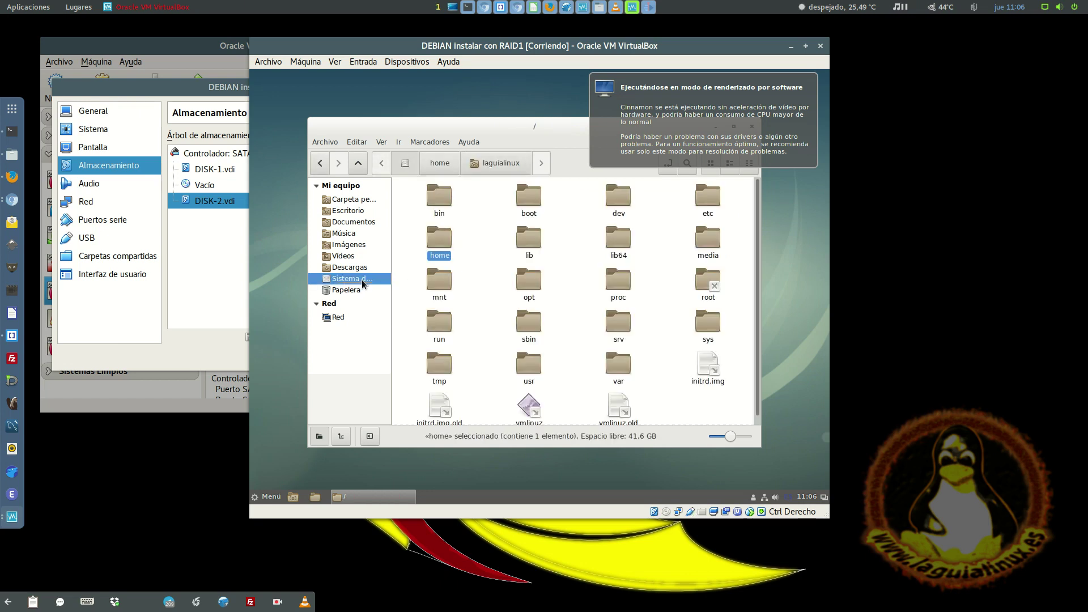
pyautogui.click(272, 497)
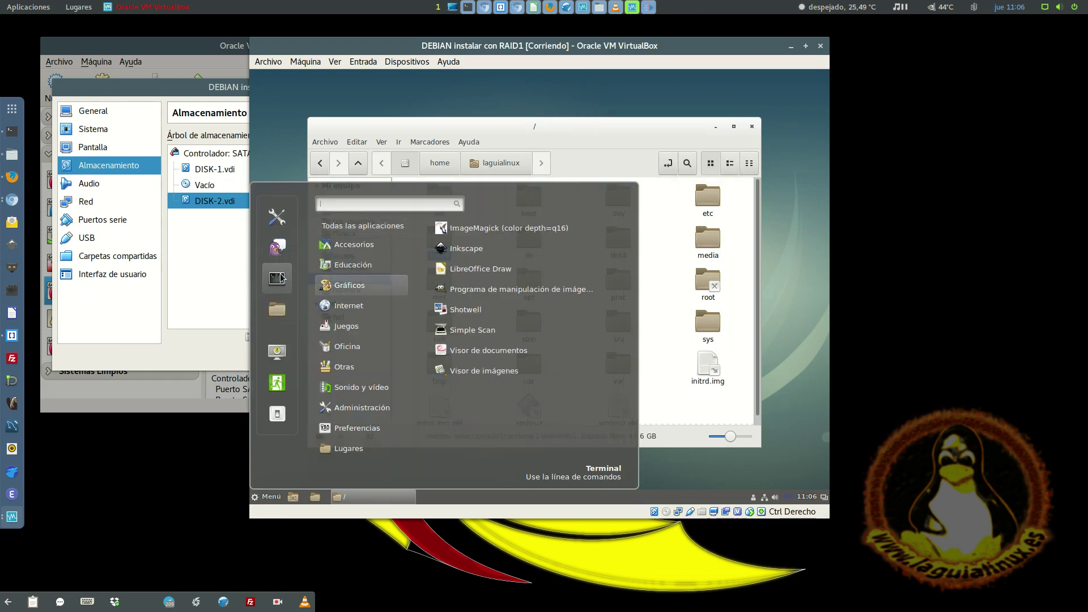
pyautogui.click(277, 278)
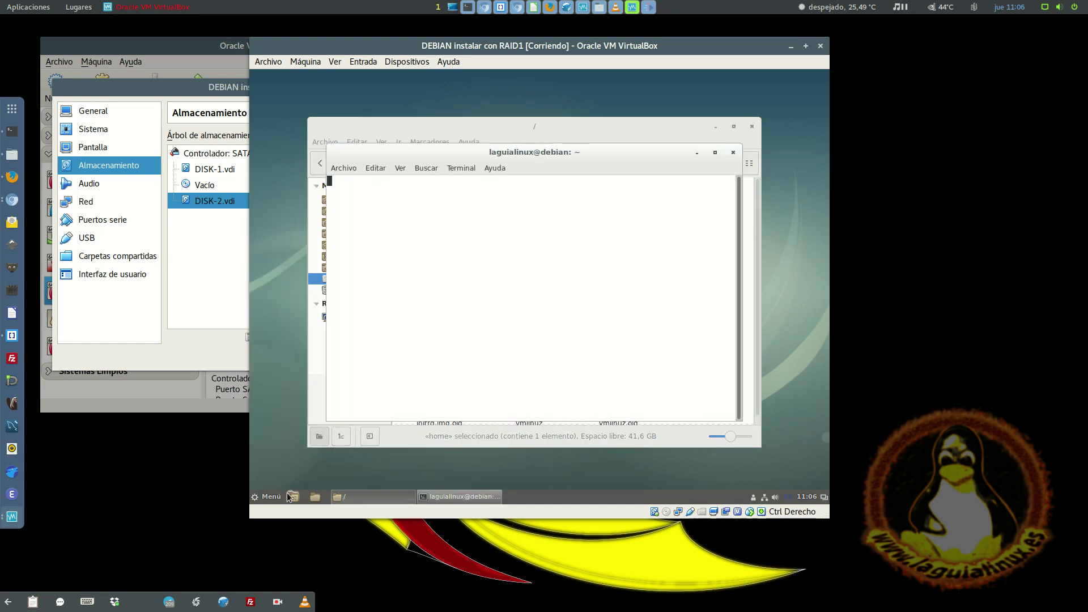
# - Run df and highlight the /dev/md0 root filesystem row
pyautogui.write('df')
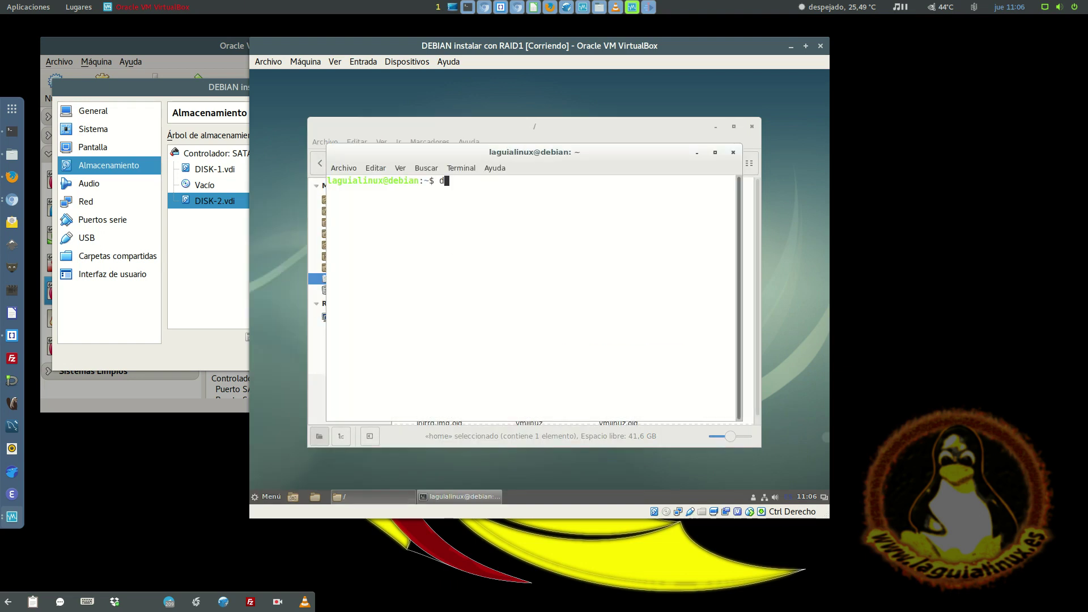
pyautogui.press('Return')
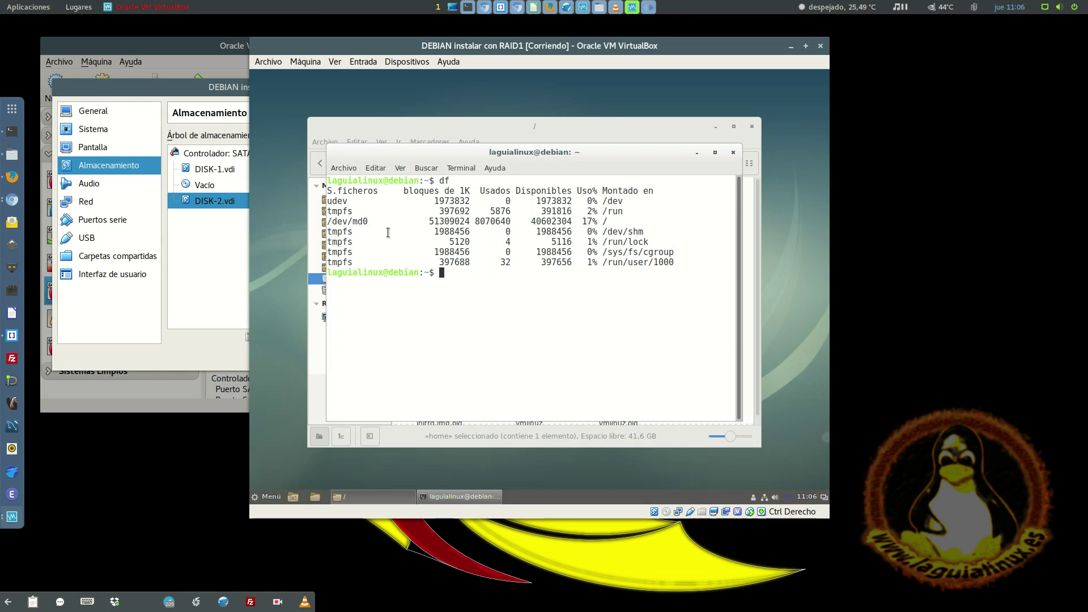
pyautogui.tripleClick(344, 224)
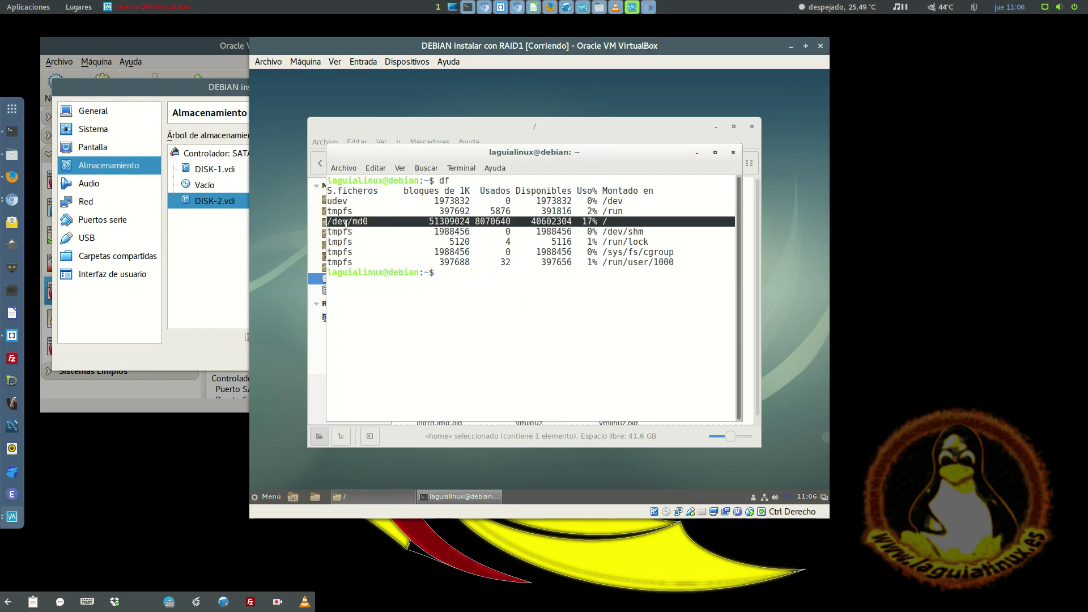
pyautogui.click(339, 224)
pyautogui.moveTo(353, 222); pyautogui.dragTo(370, 221)
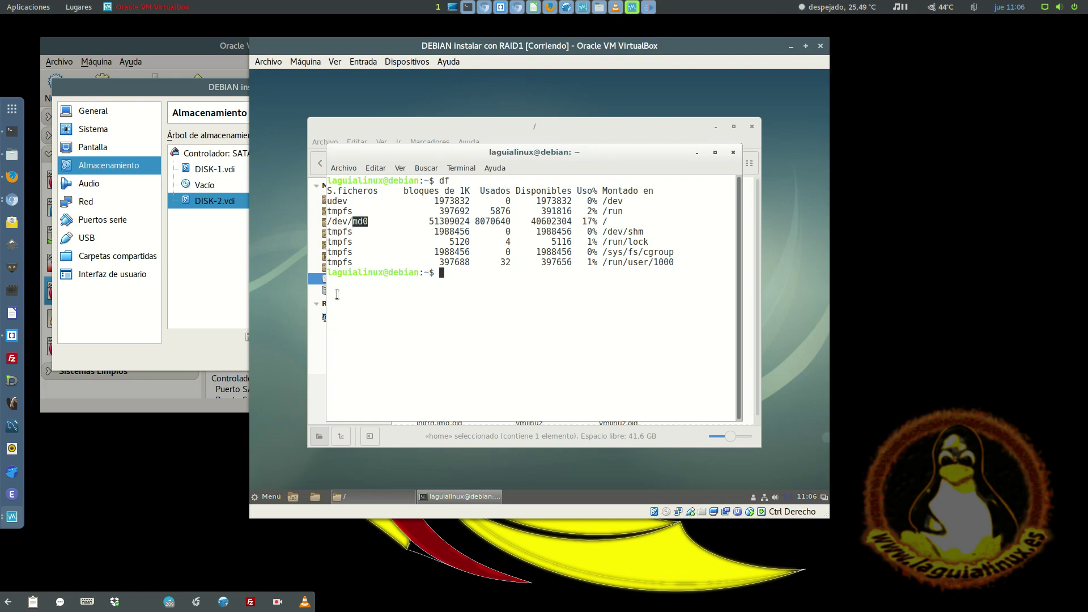
pyautogui.click(364, 219)
pyautogui.moveTo(369, 222); pyautogui.dragTo(365, 222)
pyautogui.click(363, 223)
pyautogui.moveTo(353, 223)
pyautogui.mouseDown()
pyautogui.moveTo(380, 220)
pyautogui.moveTo(370, 218)
pyautogui.mouseUp()
pyautogui.click(441, 271)
# - Clear the screen and print /etc/fstab, highlighting the root UUID entry and /dev/md0 comment
pyautogui.hotkey('ctrl', 'l')
pyautogui.write('cat /')
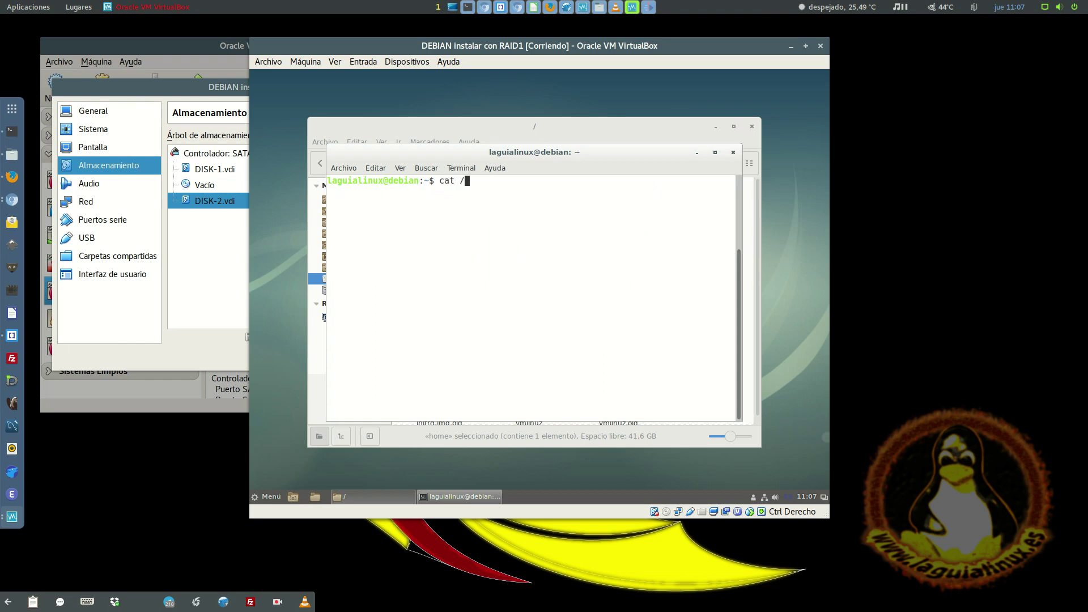
pyautogui.write('etc/fs')
pyautogui.press('Tab')
pyautogui.press('Return')
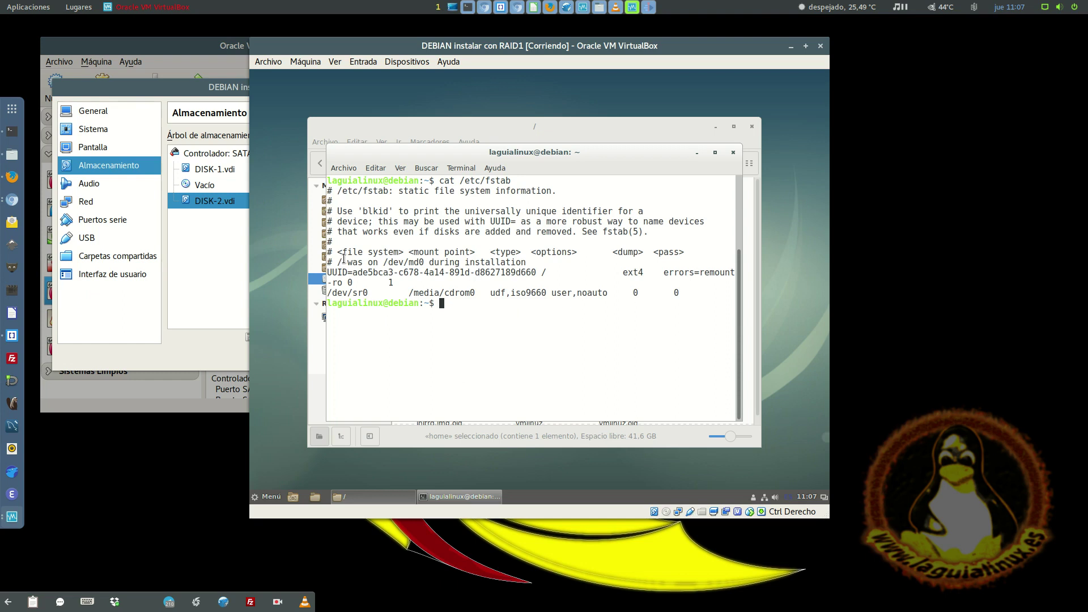
pyautogui.tripleClick(360, 275)
pyautogui.doubleClick(398, 263)
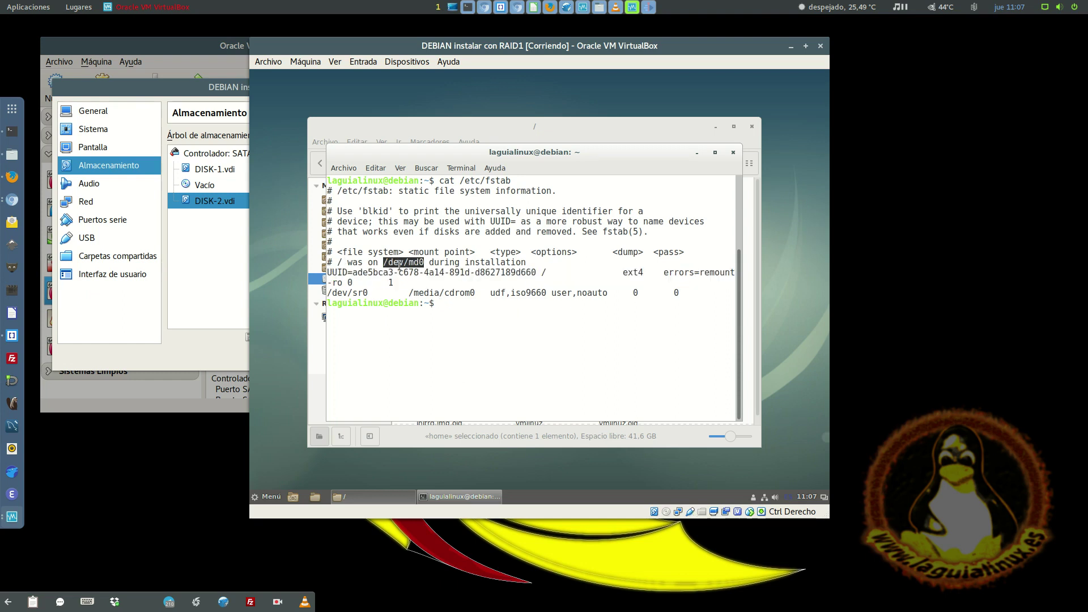
pyautogui.tripleClick(443, 273)
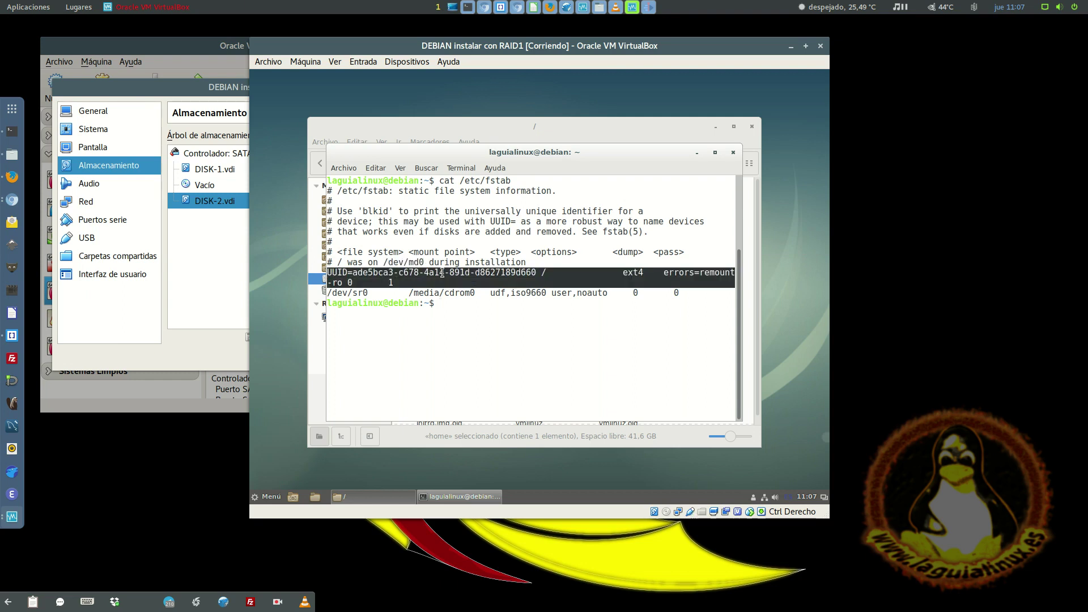
pyautogui.click(442, 274)
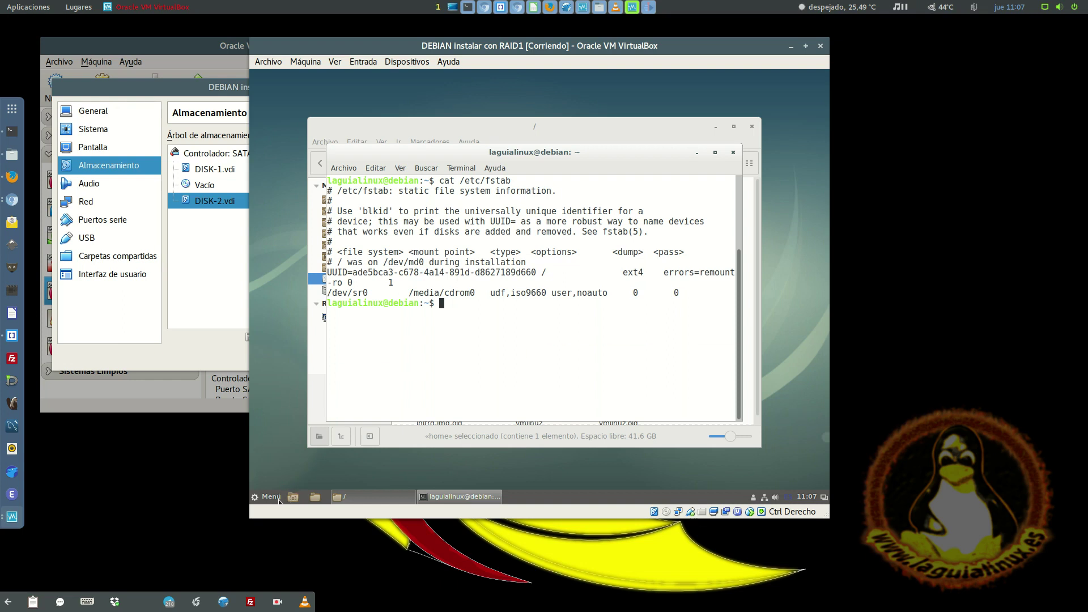
# - Shut down the Debian guest via Menú > Salir > Apagar
pyautogui.click(272, 497)
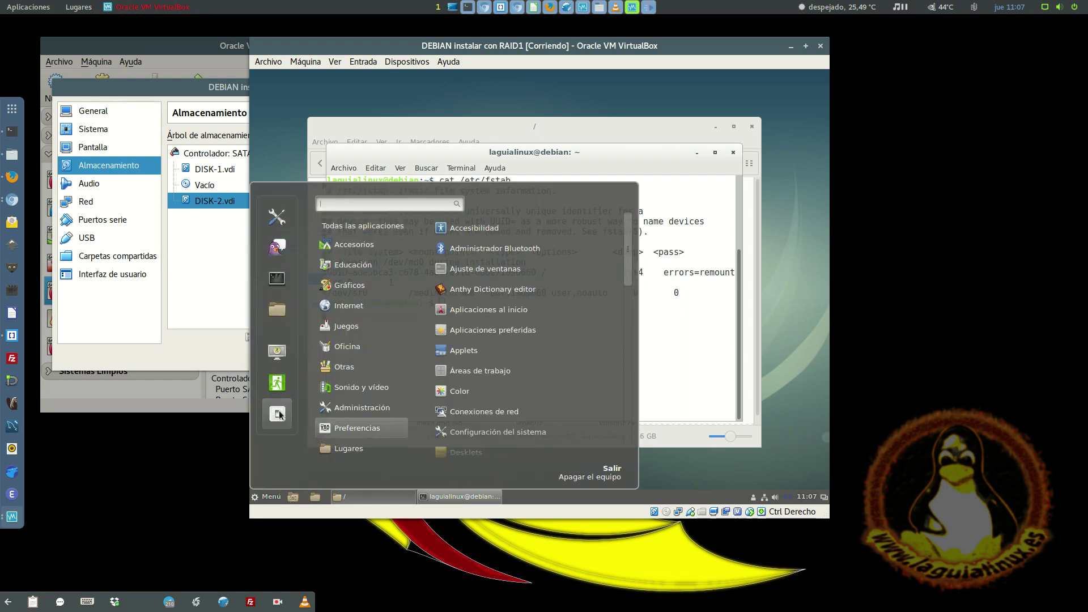
pyautogui.click(278, 414)
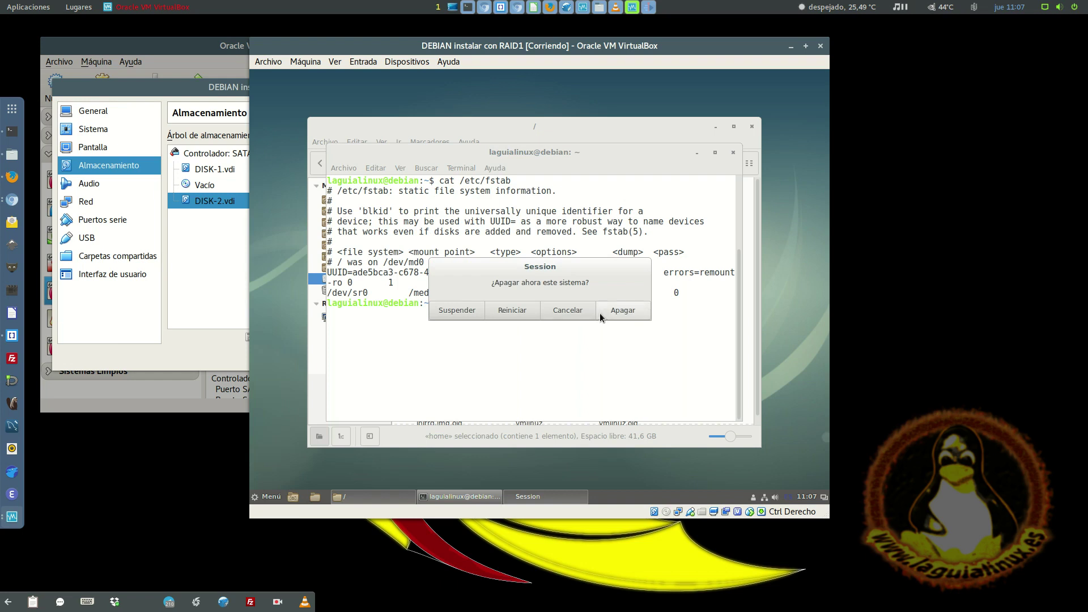
pyautogui.click(605, 315)
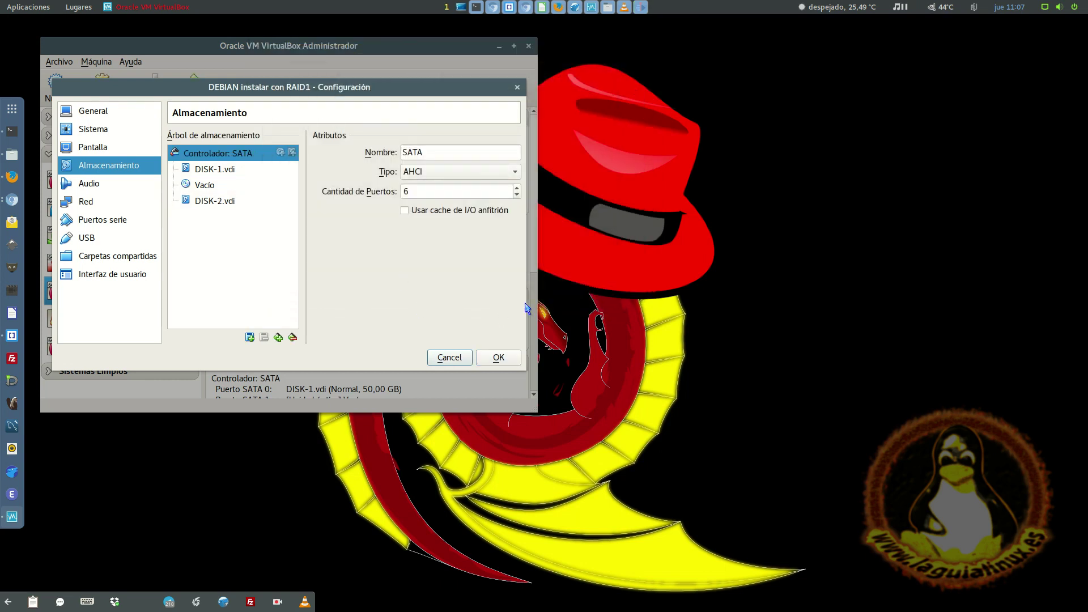
# - Remove DISK-2.vdi from the VM's storage, save, and start the DEBIAN RAID1 machine
pyautogui.click(236, 200)
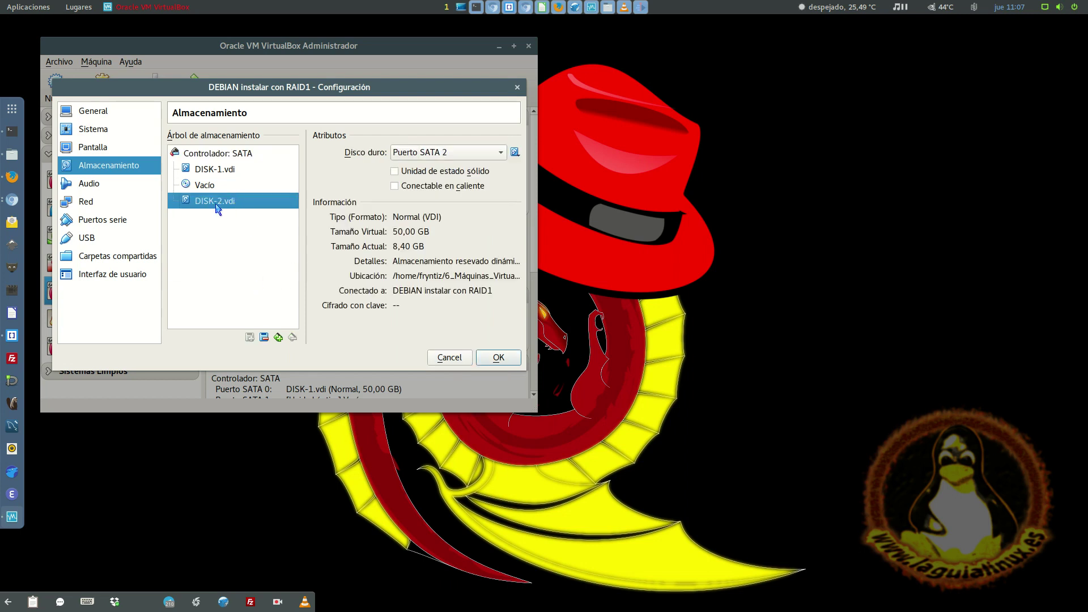
pyautogui.click(264, 338)
pyautogui.click(498, 358)
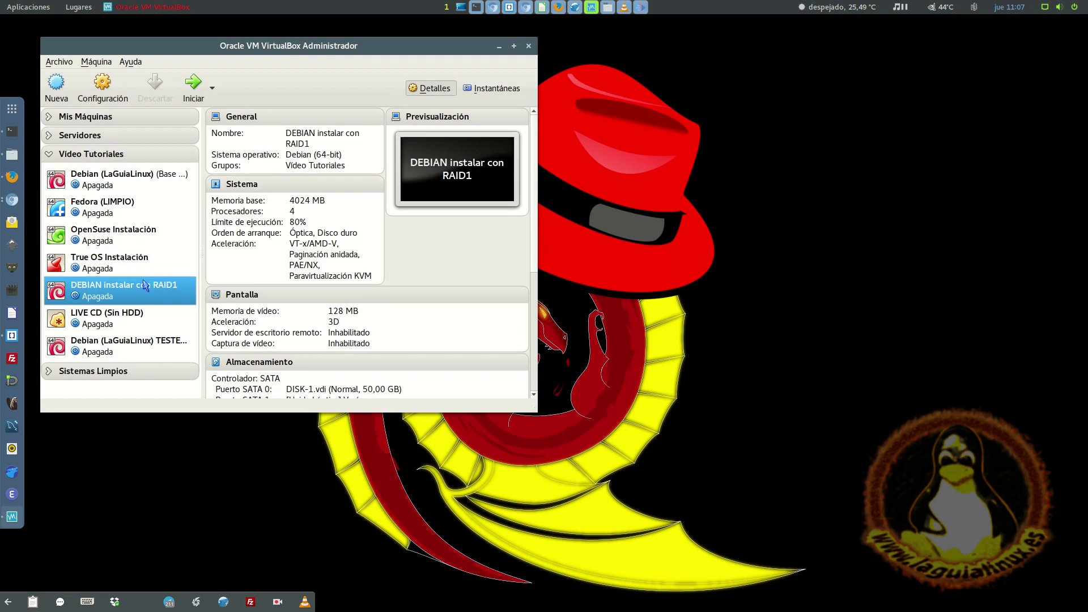
pyautogui.click(194, 85)
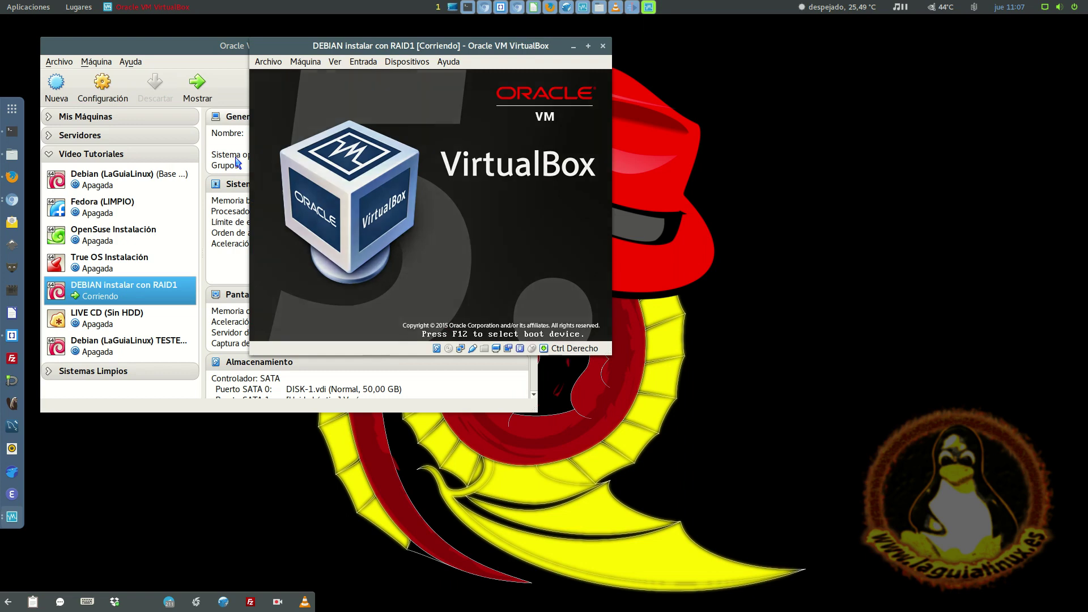
# - Boot the default GRUB entry and log in with the user's name and password
pyautogui.press('Return')
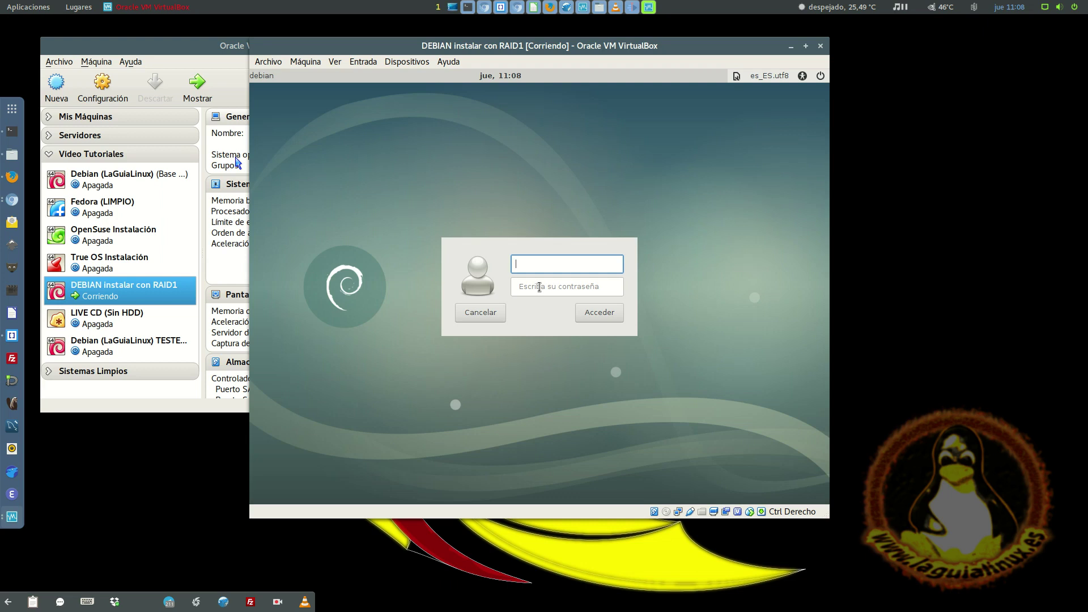
pyautogui.write('laguialinux')
pyautogui.press('Tab')
pyautogui.write('••••')
pyautogui.press('Return')
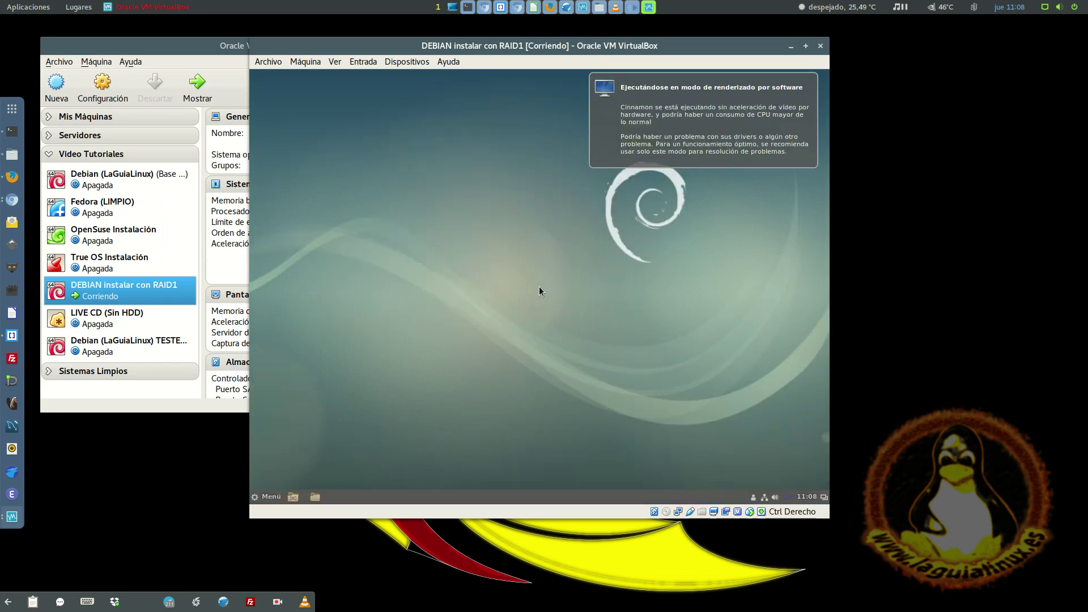
# - Dismiss the software-rendering notification and open a Terminal from Menú
pyautogui.click(679, 125)
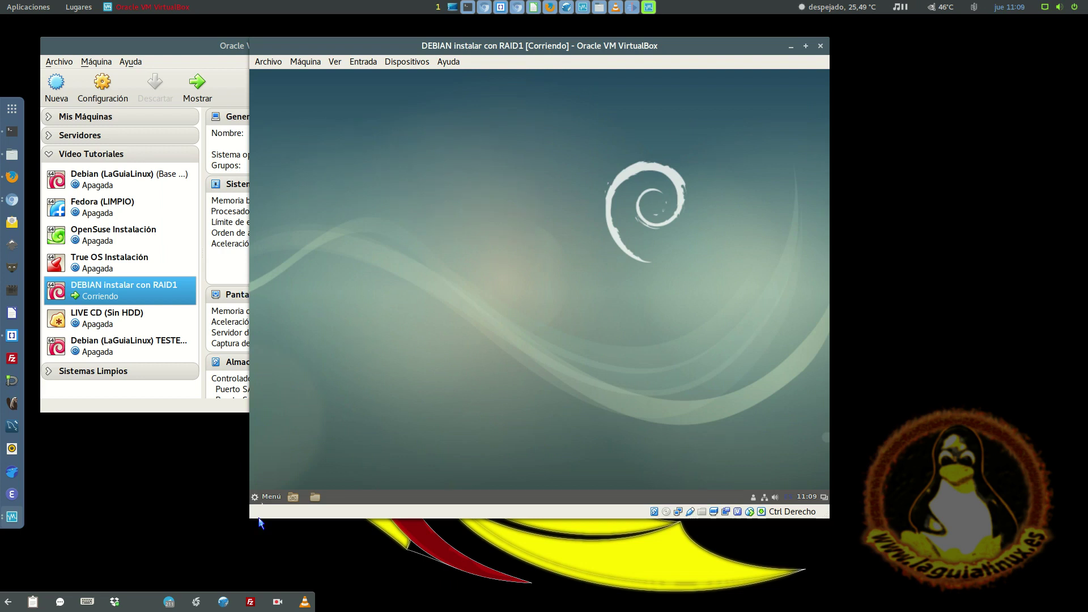
pyautogui.click(271, 497)
pyautogui.moveTo(384, 381)
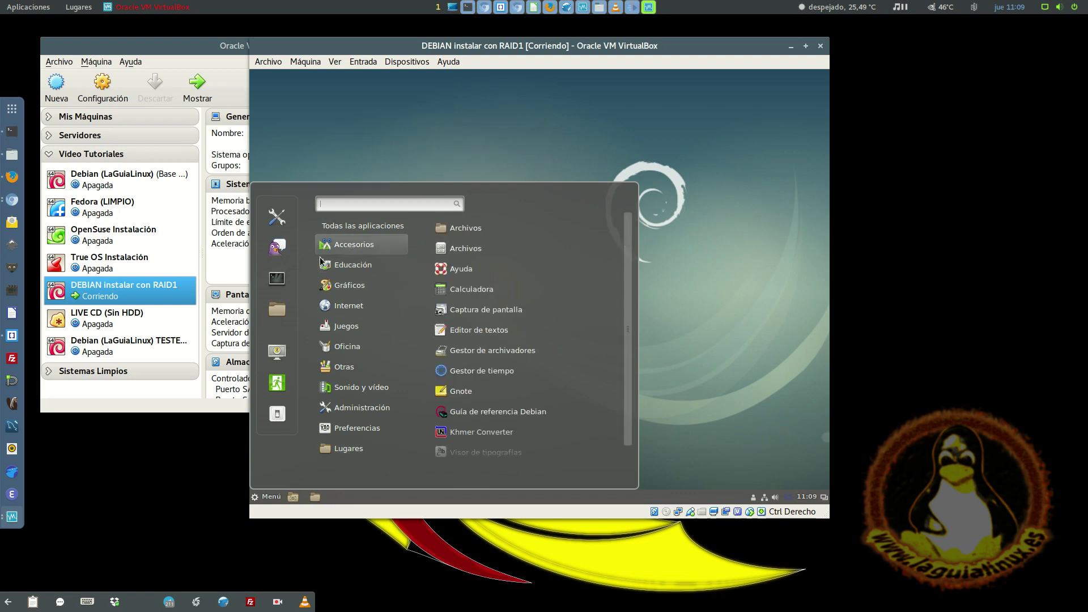
pyautogui.click(268, 285)
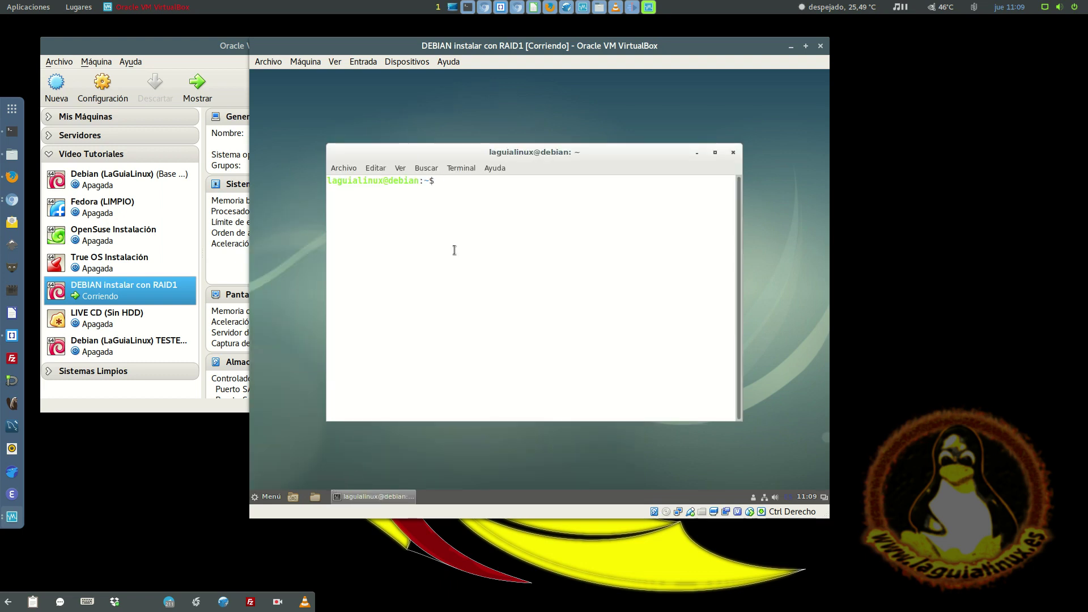
# - Run df and highlight the row showing / mounted from /dev/md0
pyautogui.write('df')
pyautogui.press('Return')
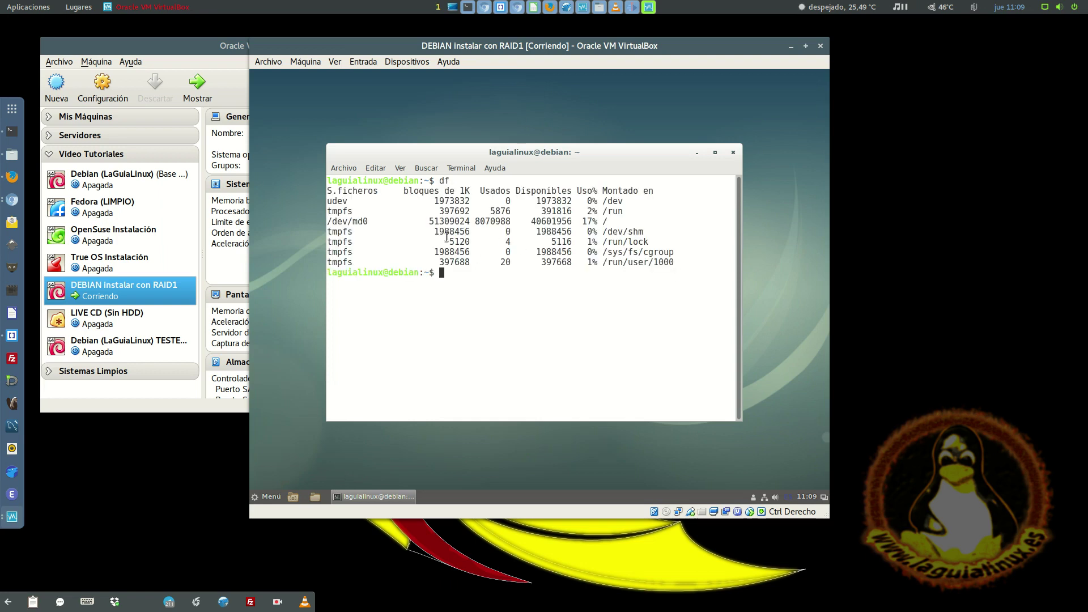
pyautogui.tripleClick(385, 218)
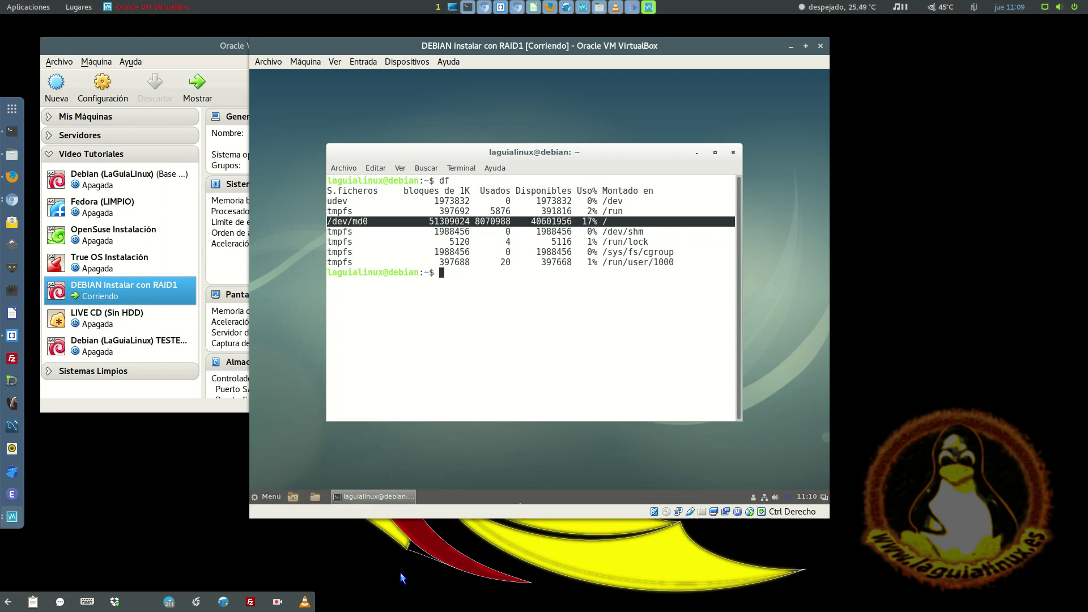
pyautogui.click(276, 604)
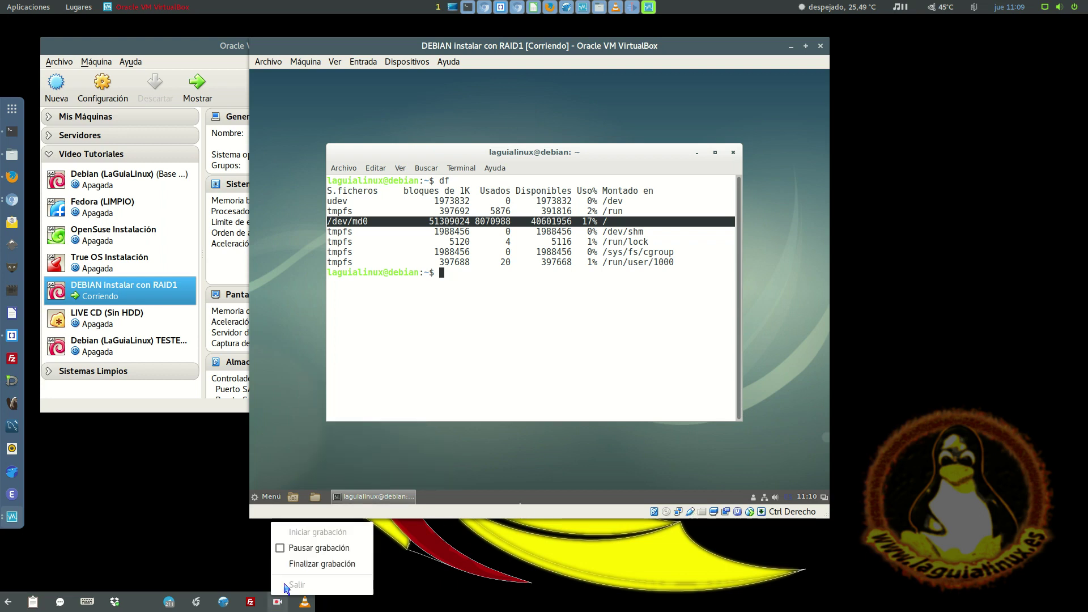